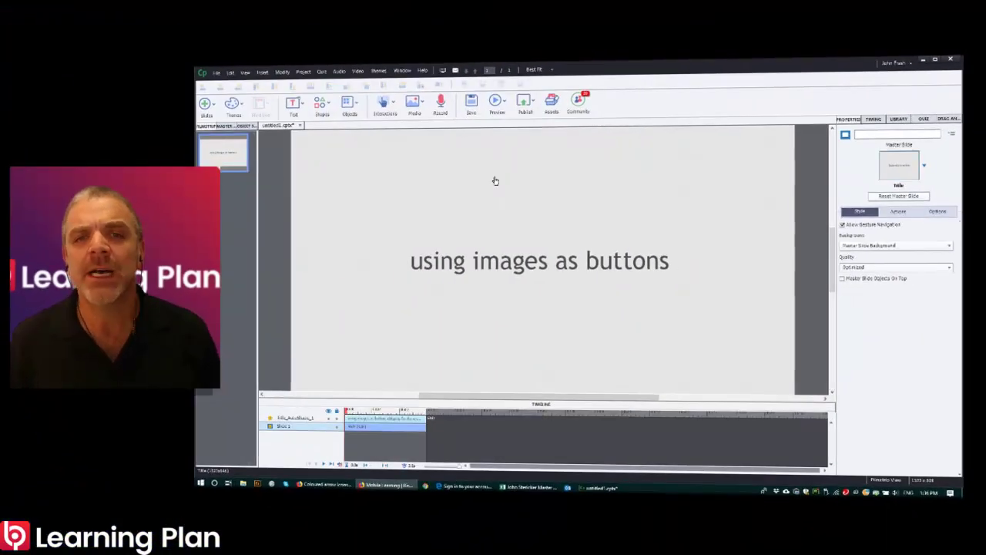
Switch to the Mobile Learning page in Firefox and reposition its window to capture a screenshot of it
left_click(387, 484)
left_click_drag(656, 105, 799, 97)
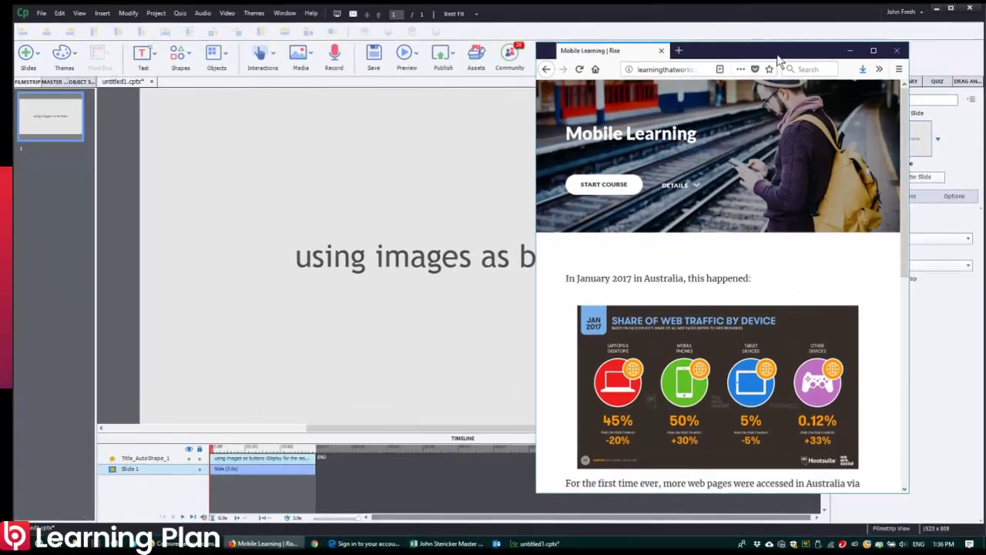
left_click_drag(784, 50, 778, 39)
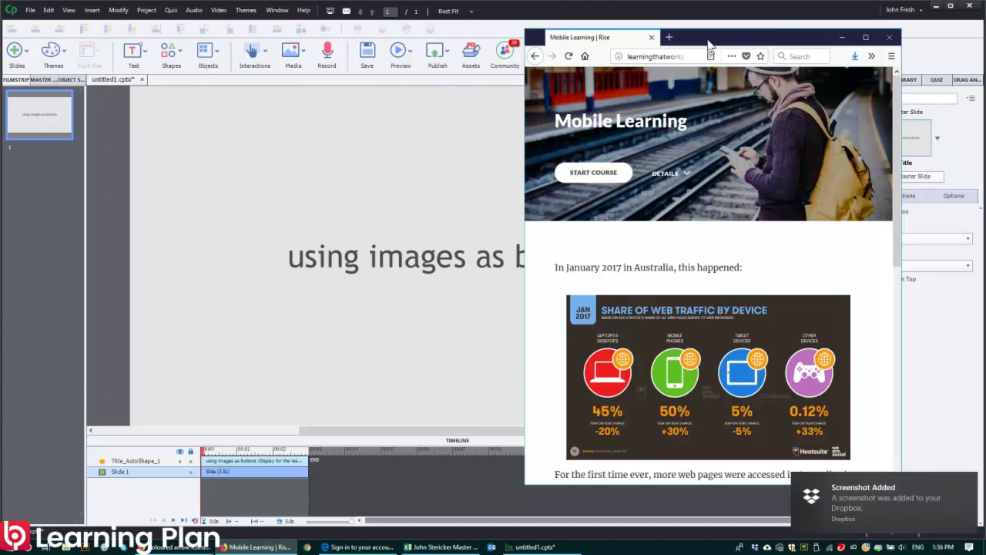
Back in Adobe Captivate, add a blank slide after the title slide and paste the web page screenshot onto it
left_click(243, 144)
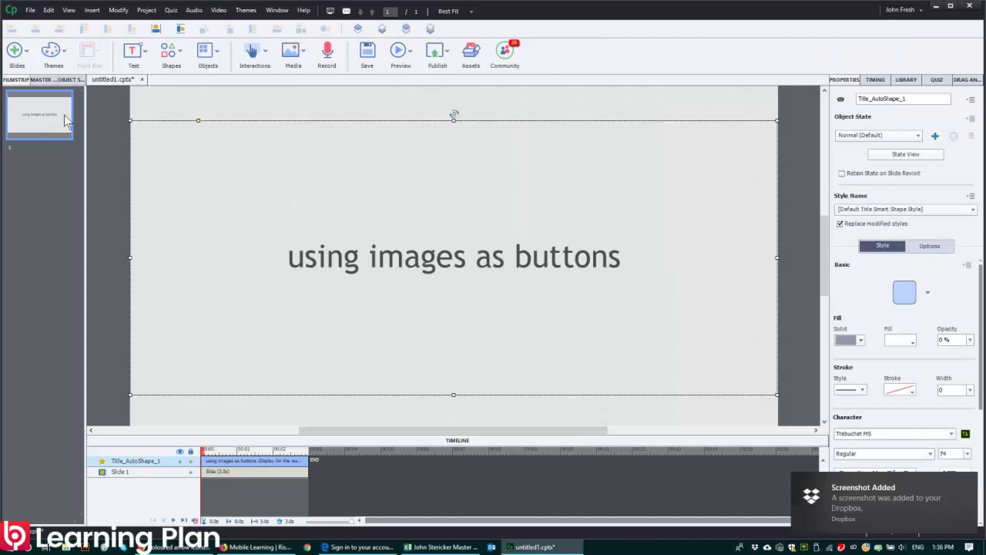
key("ctrl+shift+j")
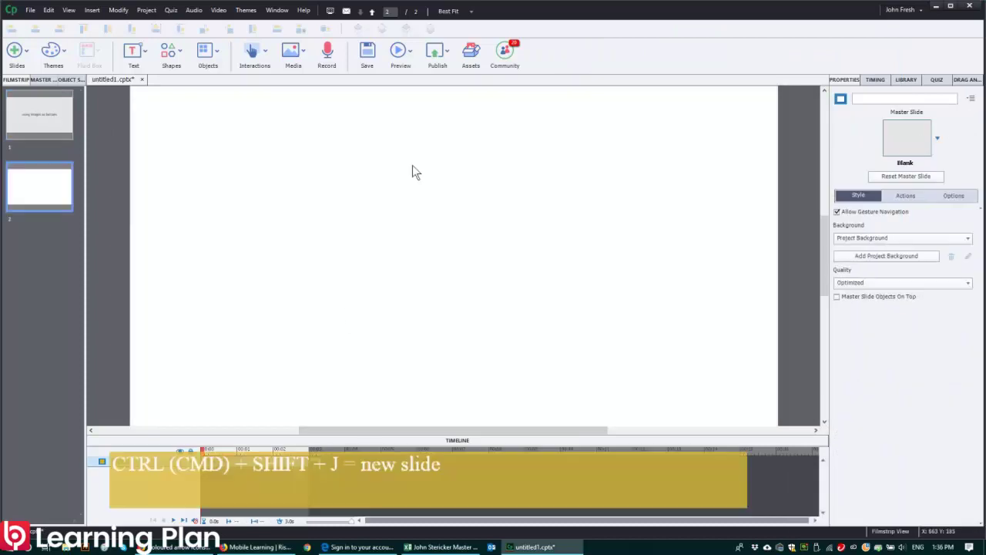
key("ctrl+v")
scroll(624, 94, "up", 1)
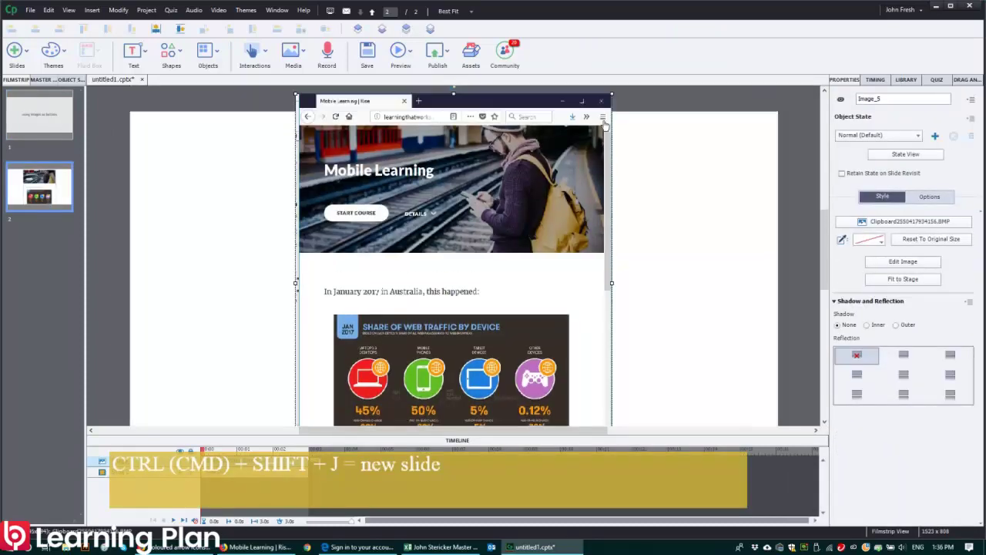
Shrink the pasted screenshot to about 346 x 416 px and place it near the middle of the slide
left_click_drag(624, 93, 531, 295)
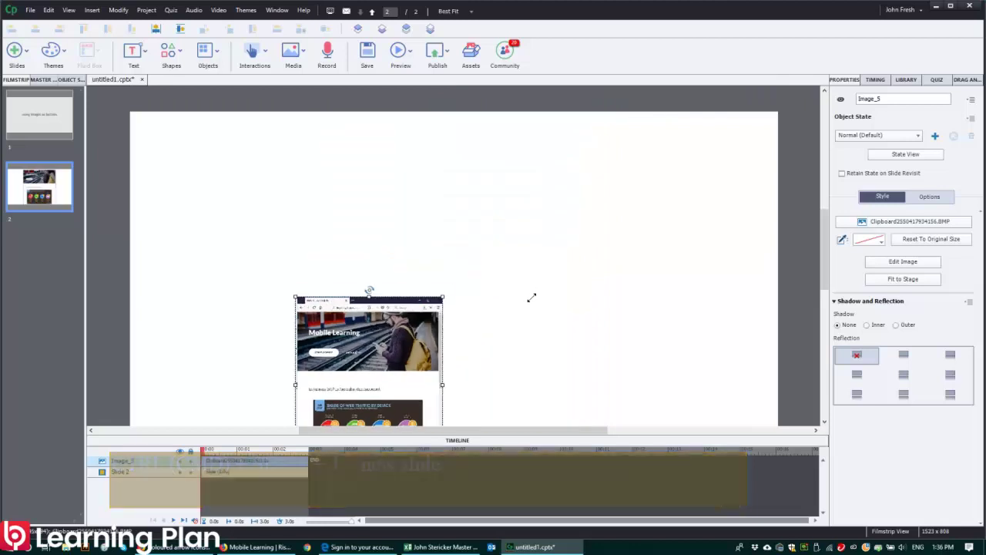
left_click(531, 295)
left_click_drag(366, 378, 465, 289)
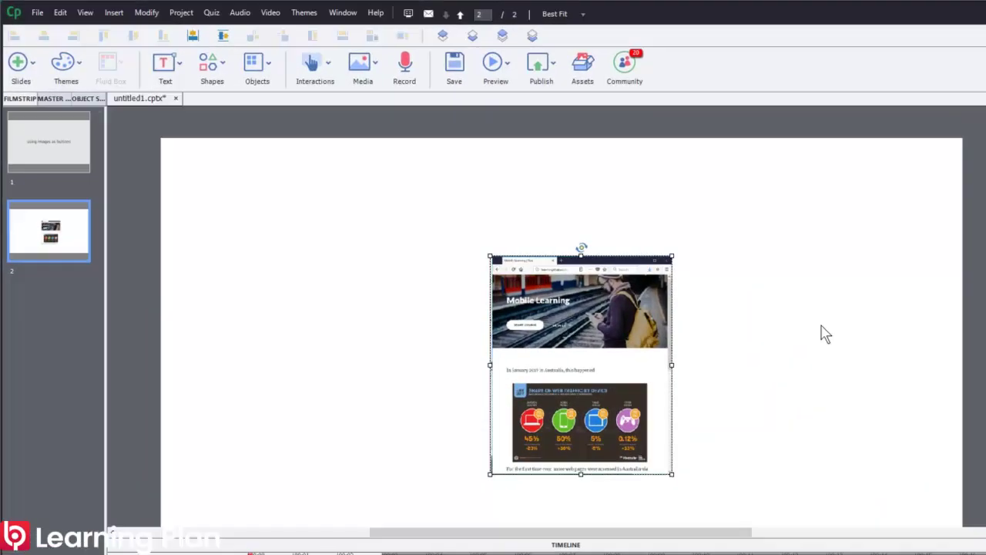
left_click(548, 221)
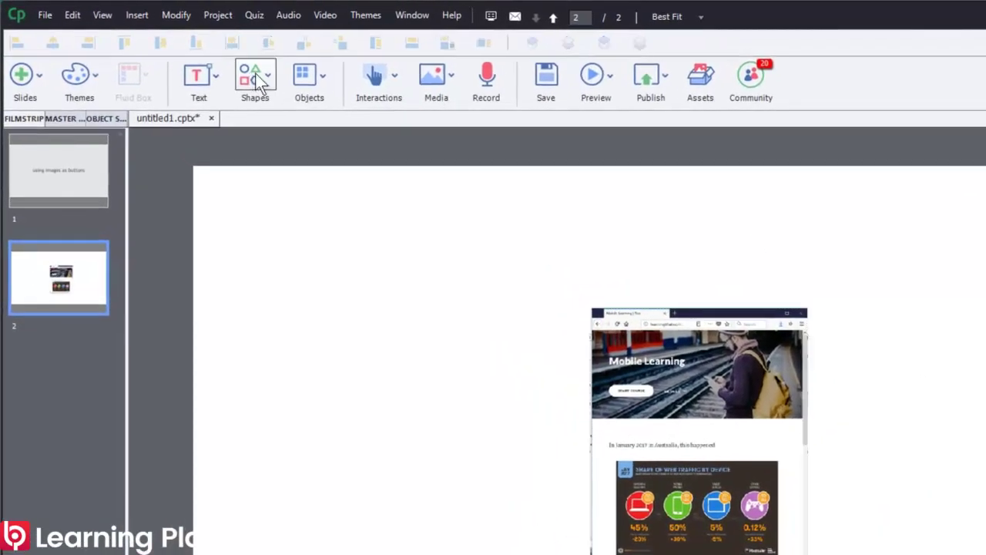
Draw a rectangle smart shape of about 386 x 459 px that completely covers the screenshot
left_click(248, 74)
left_click(327, 177)
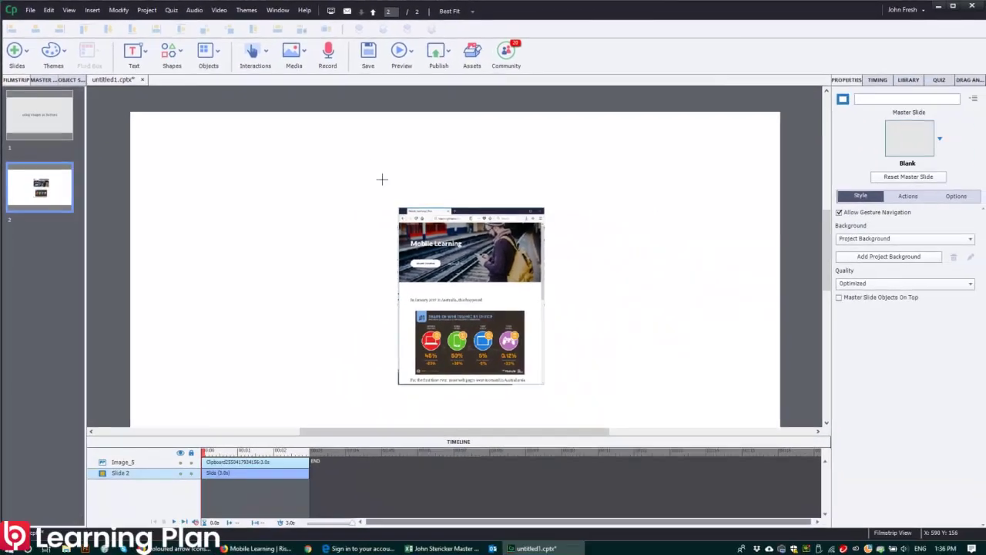
left_click_drag(388, 197, 552, 392)
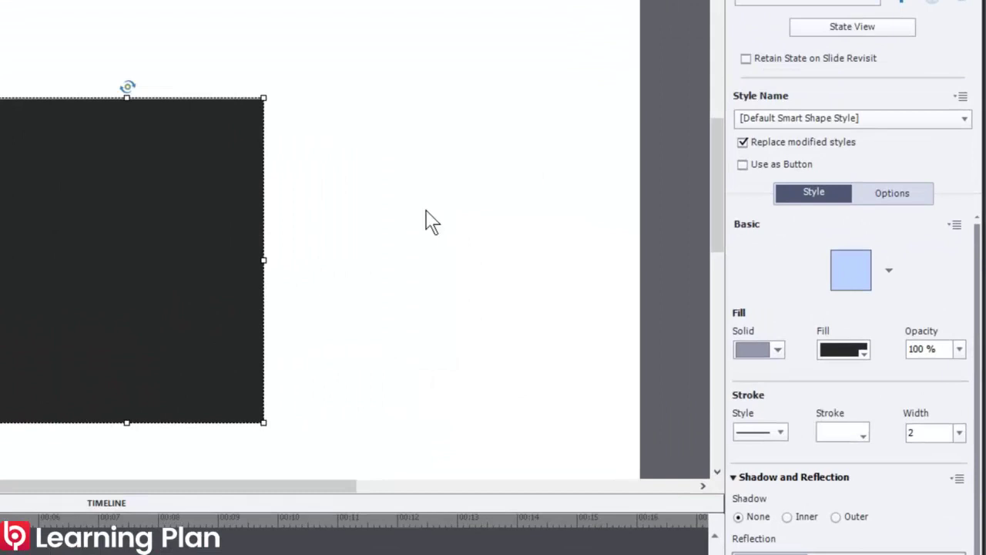
Make the rectangle usable as a button and set its fill opacity to 0 %
left_click(737, 160)
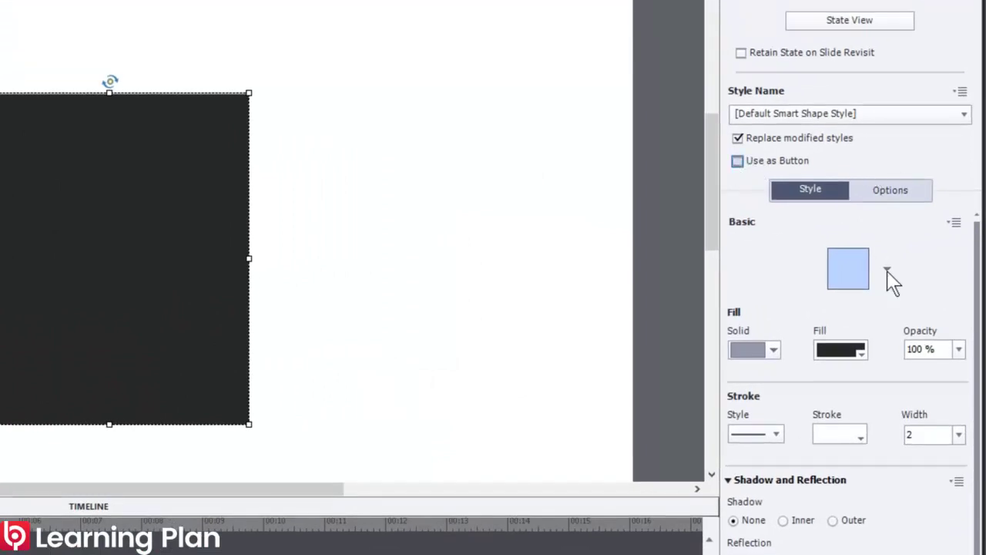
left_click(959, 349)
left_click(945, 368)
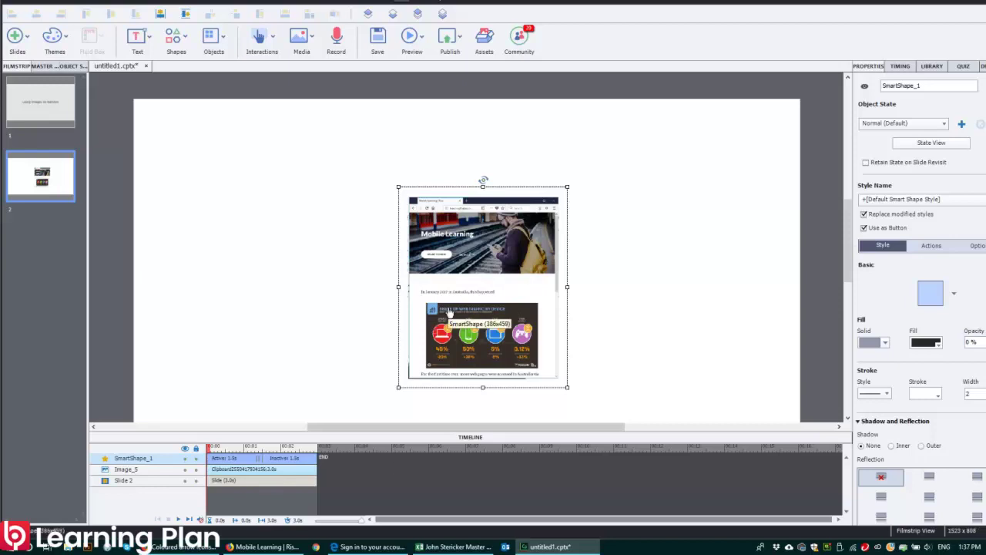
Move the transparent button off the screenshot to the empty area beside it and set its stroke width to 0
left_click_drag(457, 308, 647, 268)
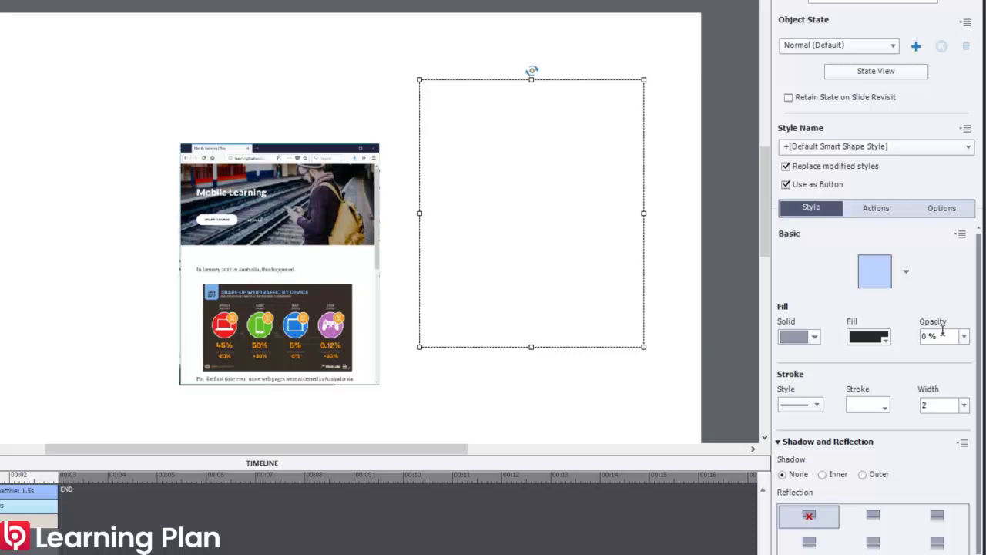
left_click(964, 405)
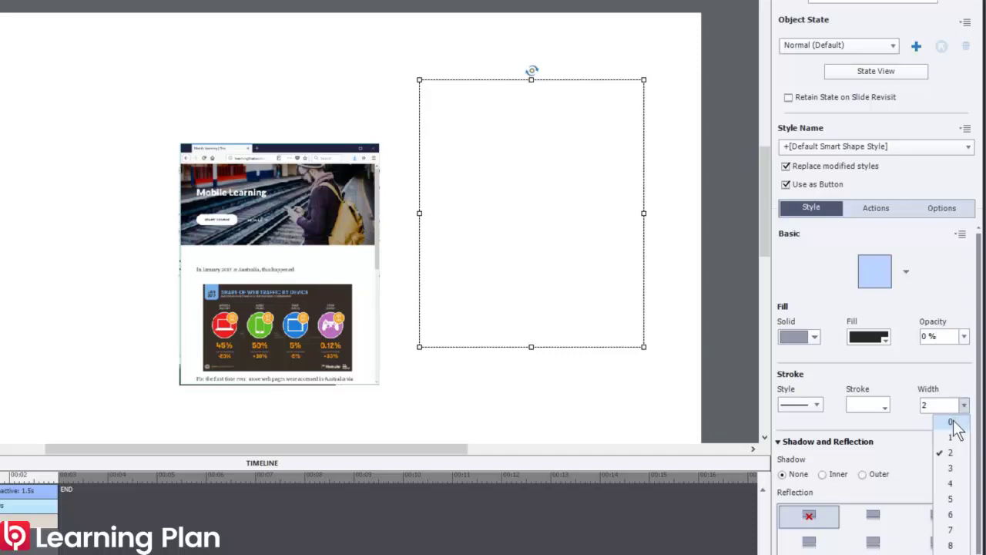
left_click(952, 423)
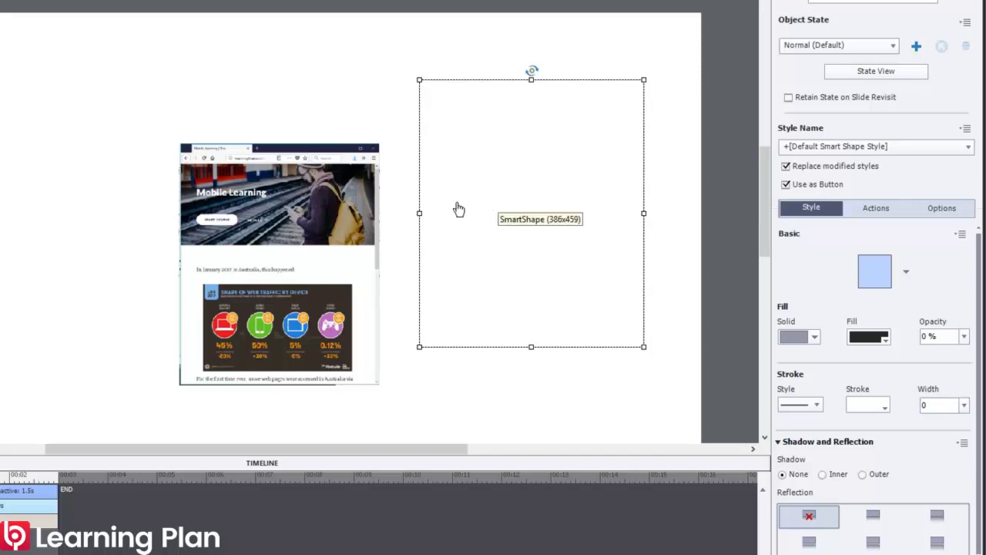
left_click_drag(543, 202, 535, 217)
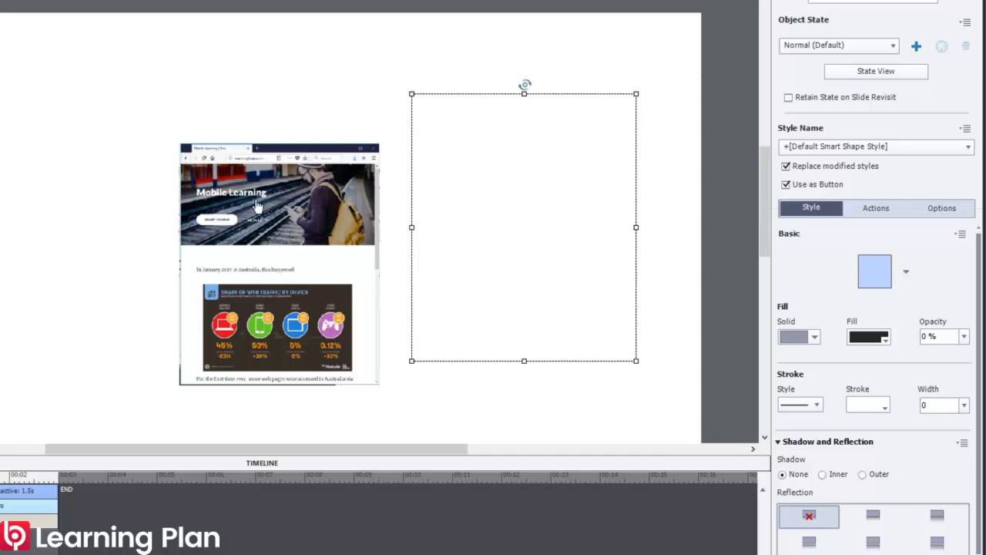
left_click(278, 212)
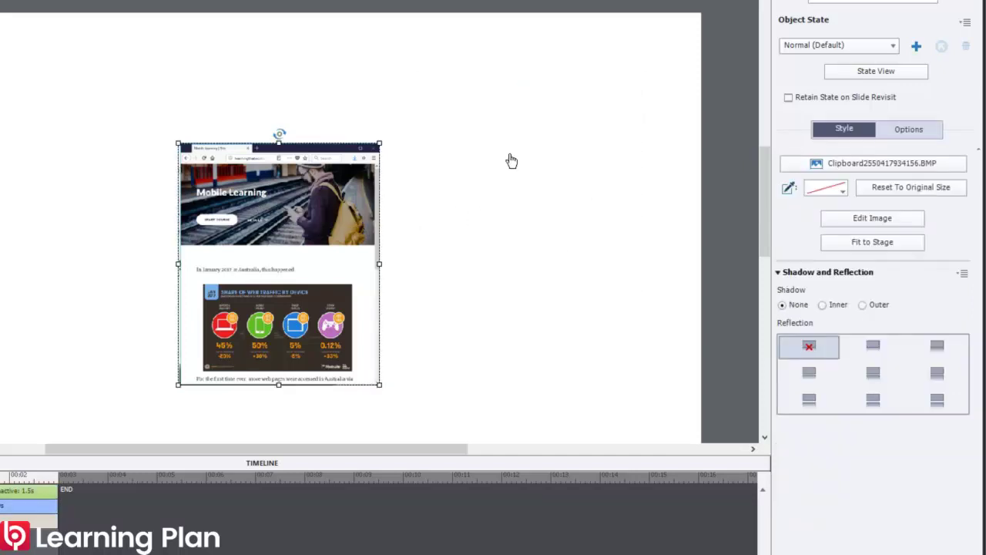
Change the button shape's fill type to Image Fill
left_click(536, 175)
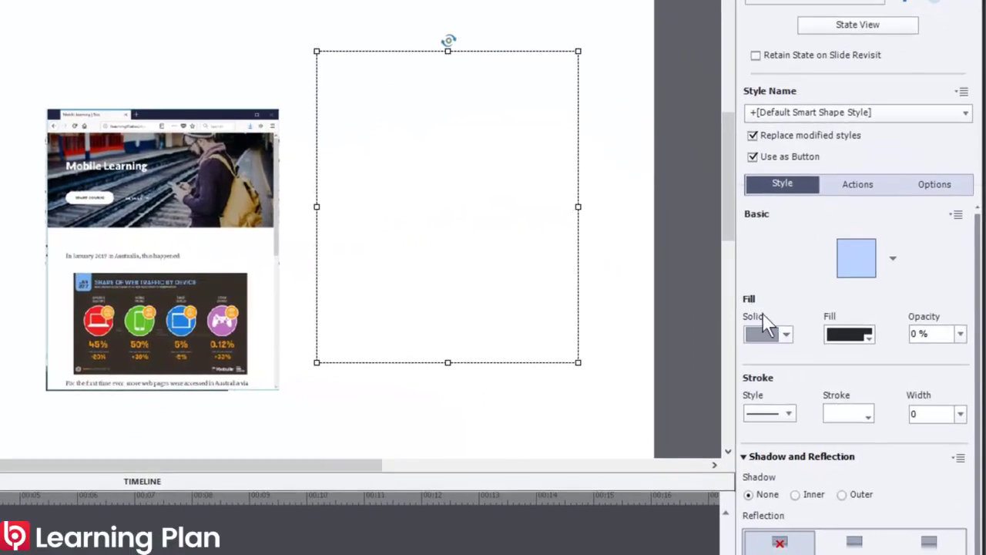
left_click(787, 334)
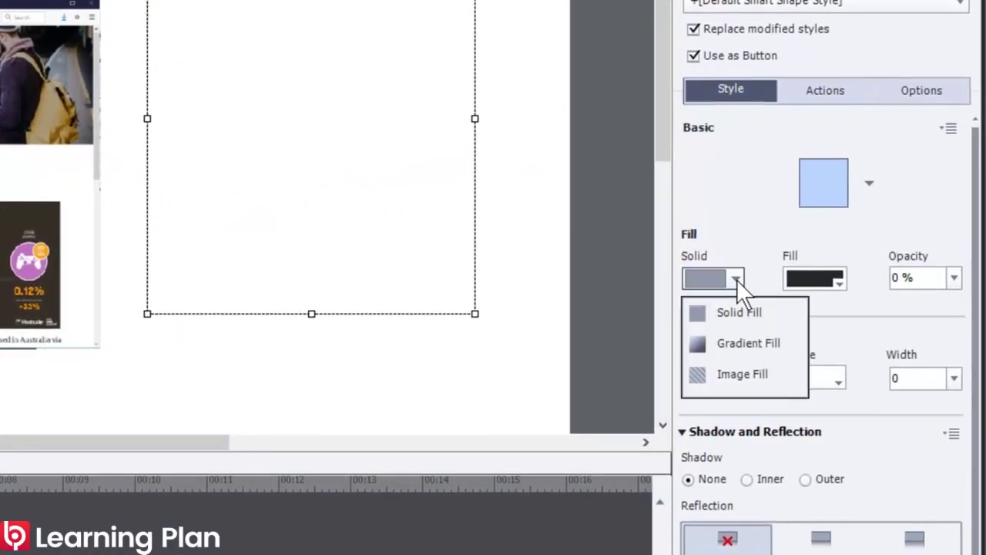
left_click(725, 374)
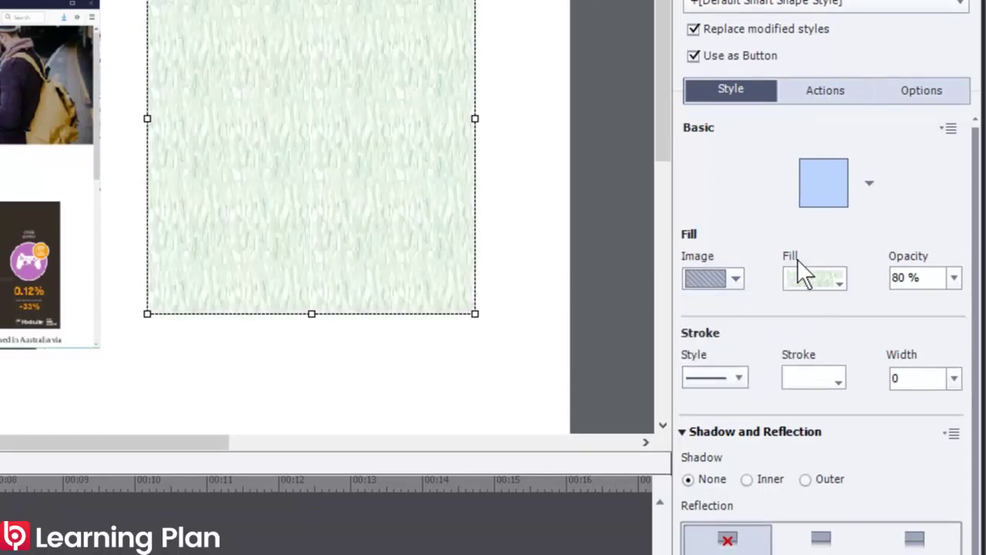
left_click(840, 289)
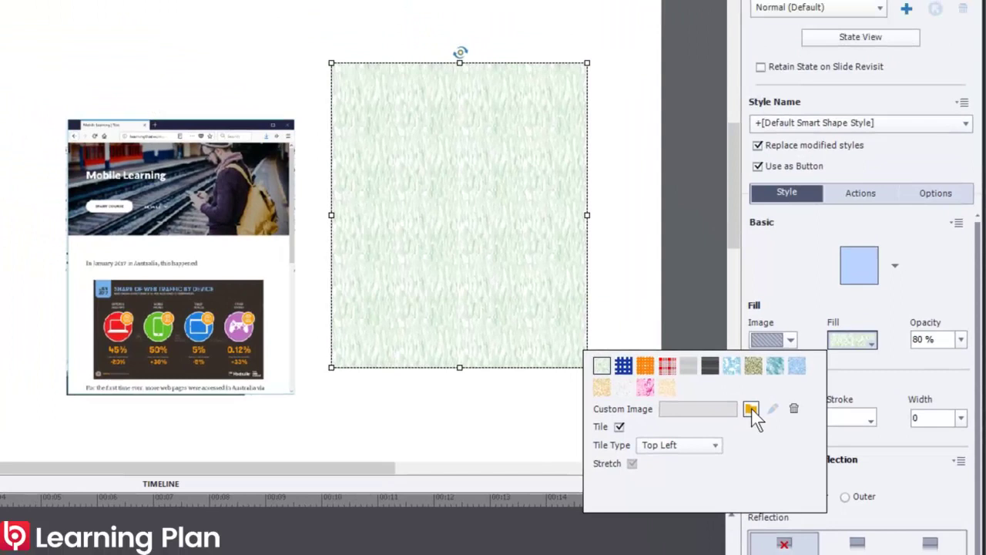
left_click(752, 409)
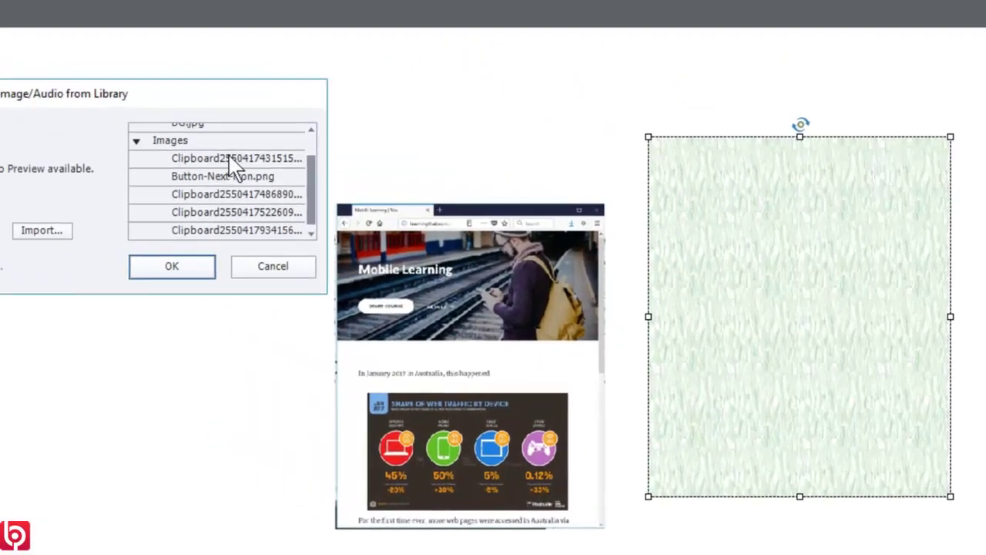
left_click(6, 123)
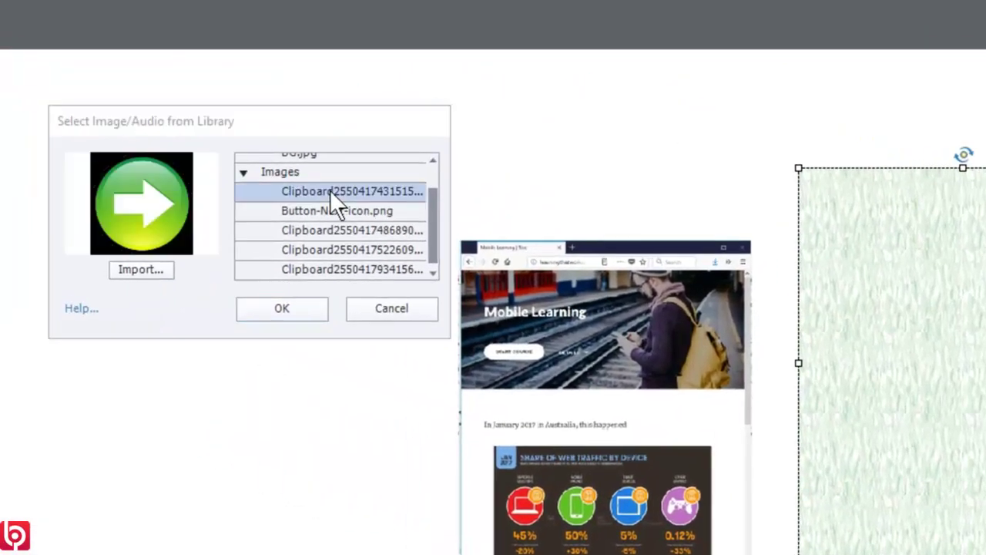
left_click(321, 229)
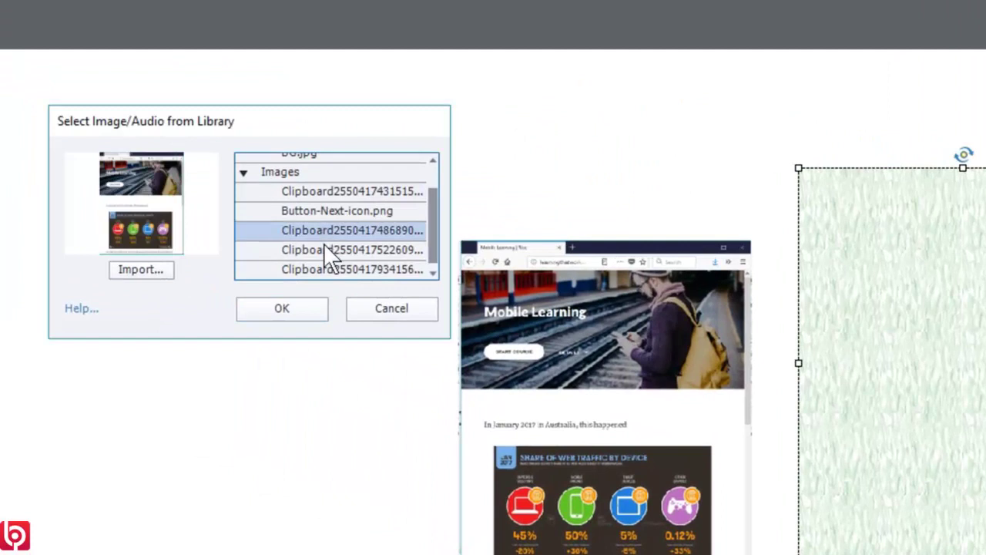
left_click(325, 249)
left_click(324, 269)
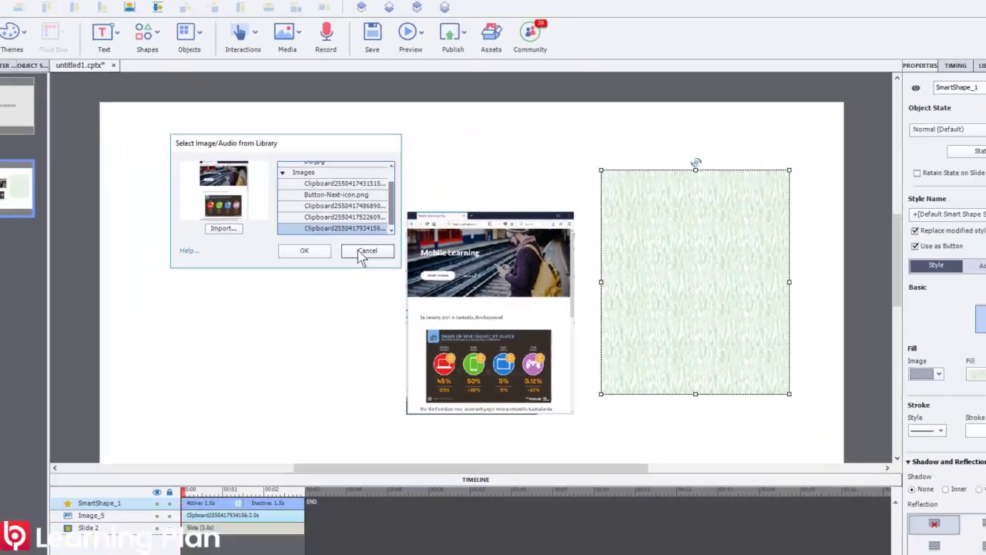
left_click(391, 308)
left_click(279, 202)
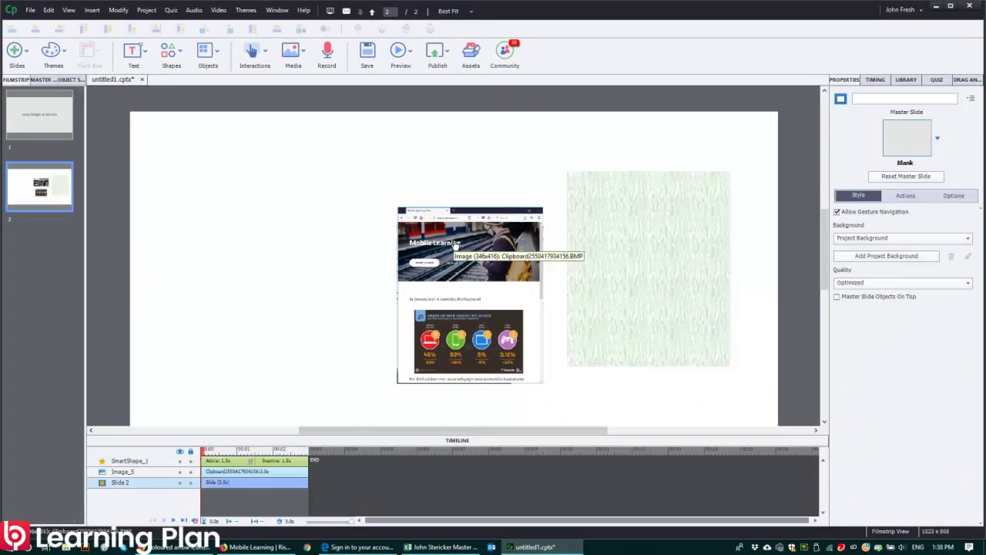
Move the screenshot farther away from the button shape and locate its image file in the library
left_click_drag(452, 248, 416, 214)
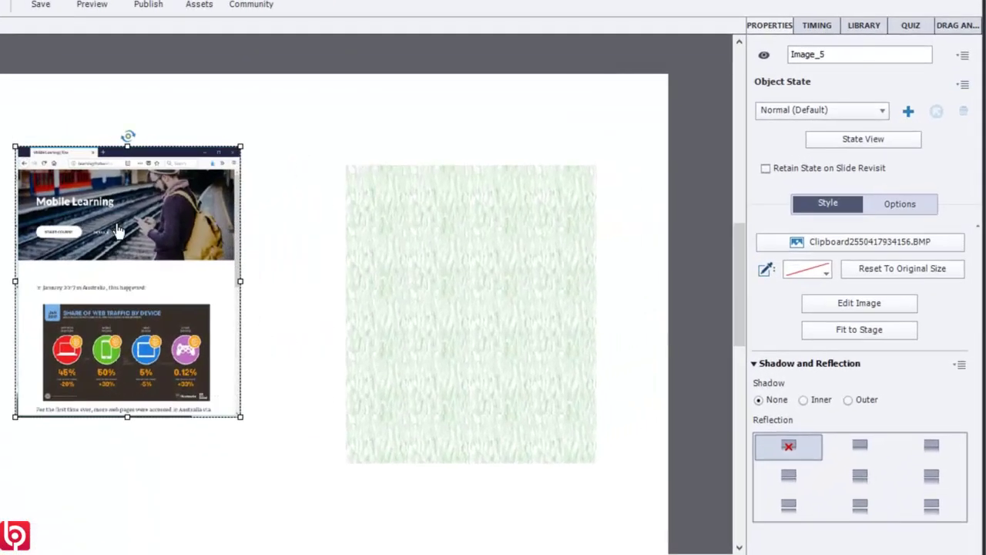
right_click(116, 224)
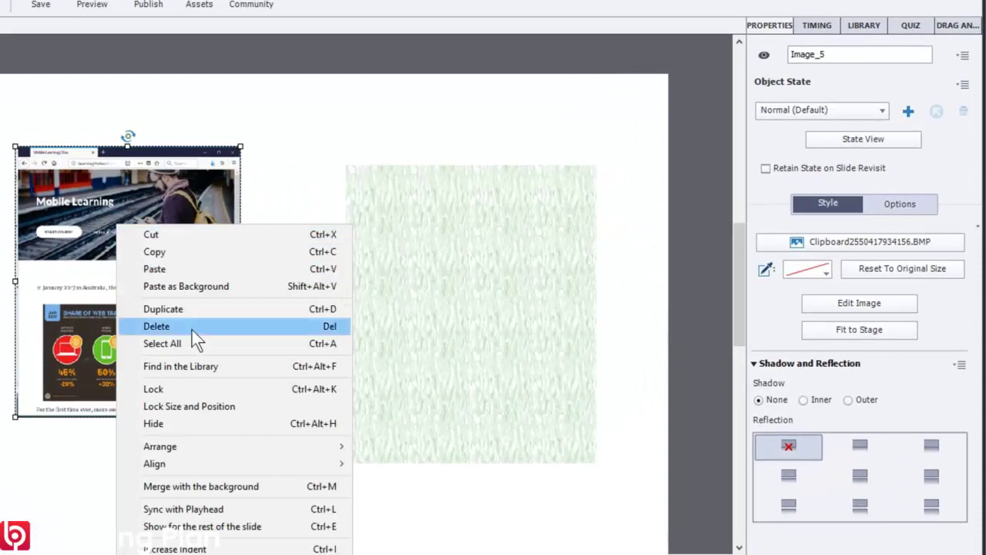
left_click(187, 364)
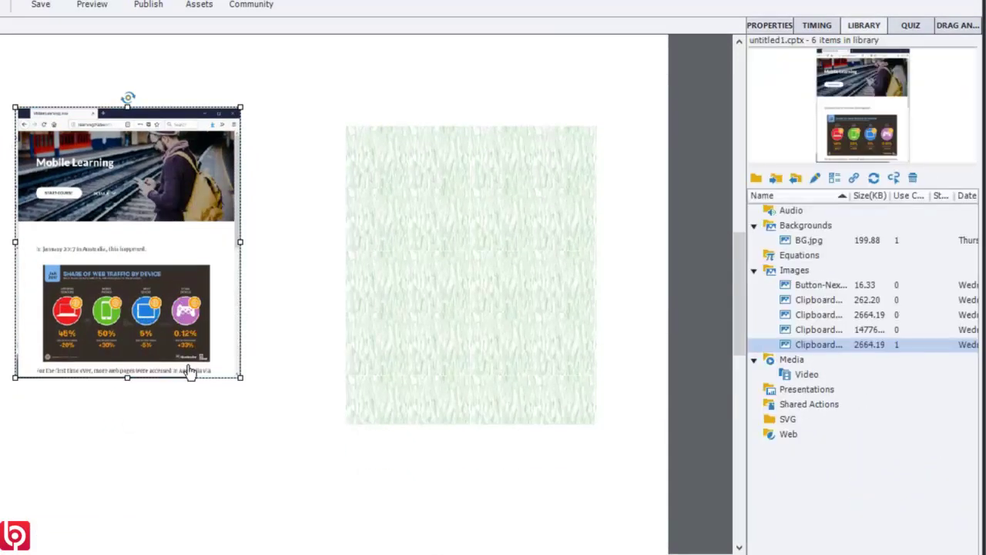
Rename the screenshot's library item as "website scree"
right_click(810, 347)
left_click(828, 353)
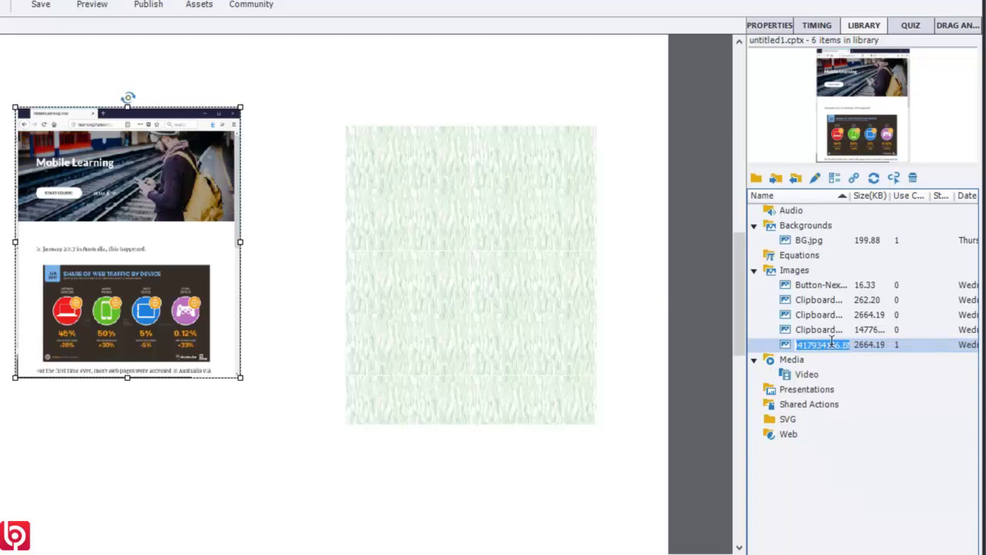
type("website scree")
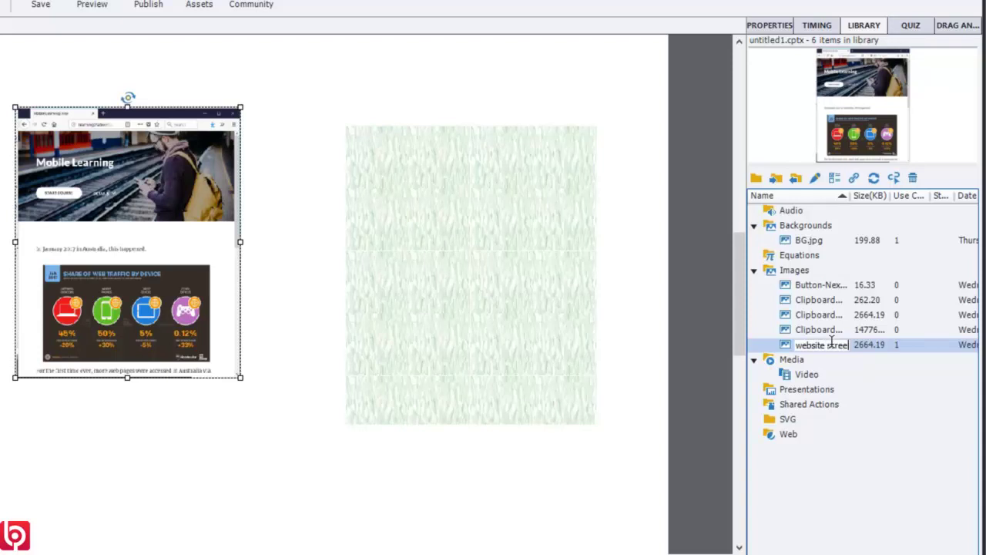
key("Return")
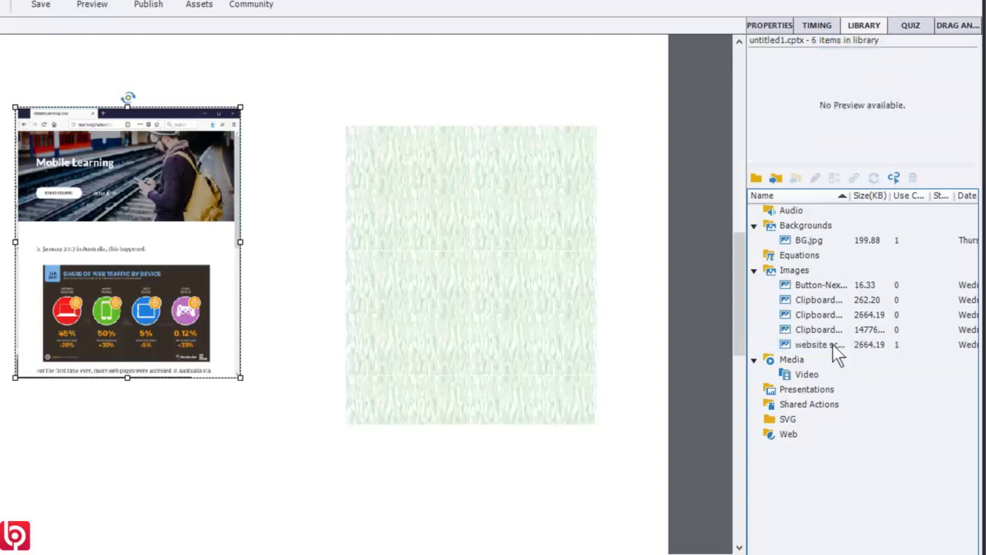
Select all unused items in the library and delete them, keeping the website screenshot image
left_click(809, 343)
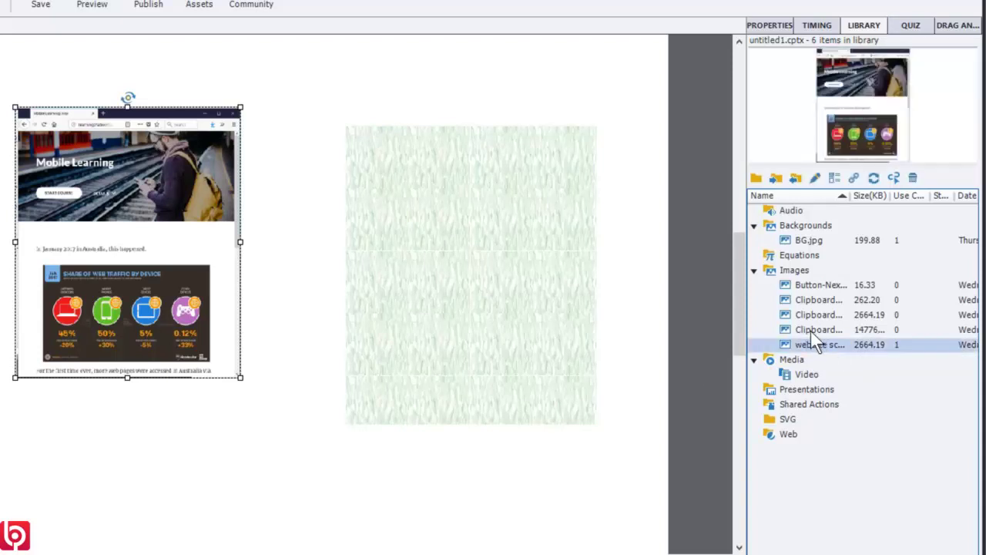
left_click(893, 178)
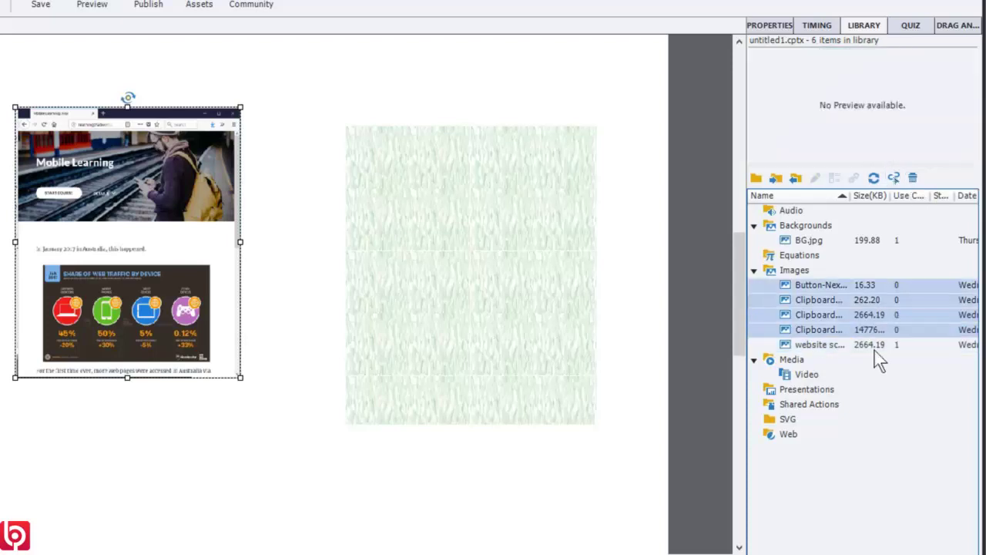
left_click(912, 178)
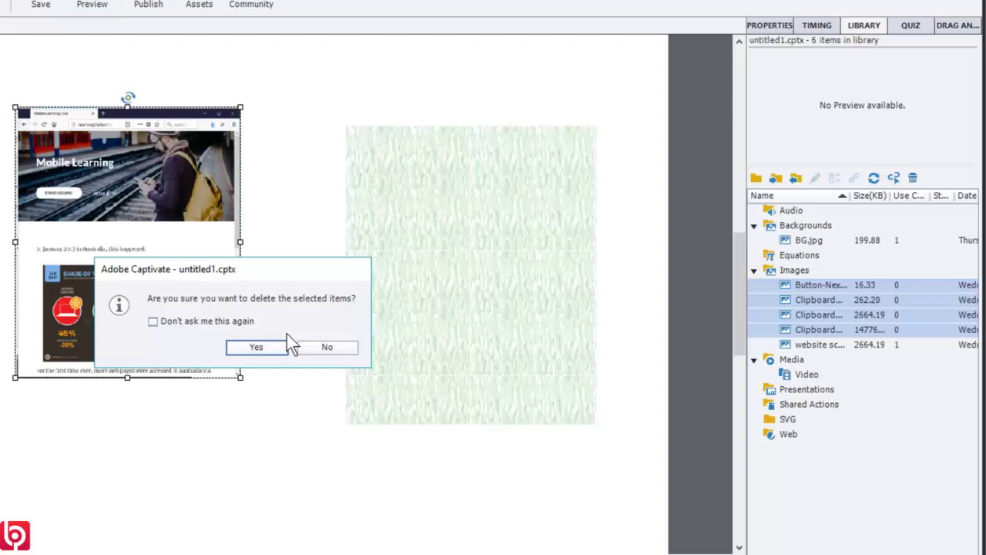
left_click(256, 347)
left_click(815, 285)
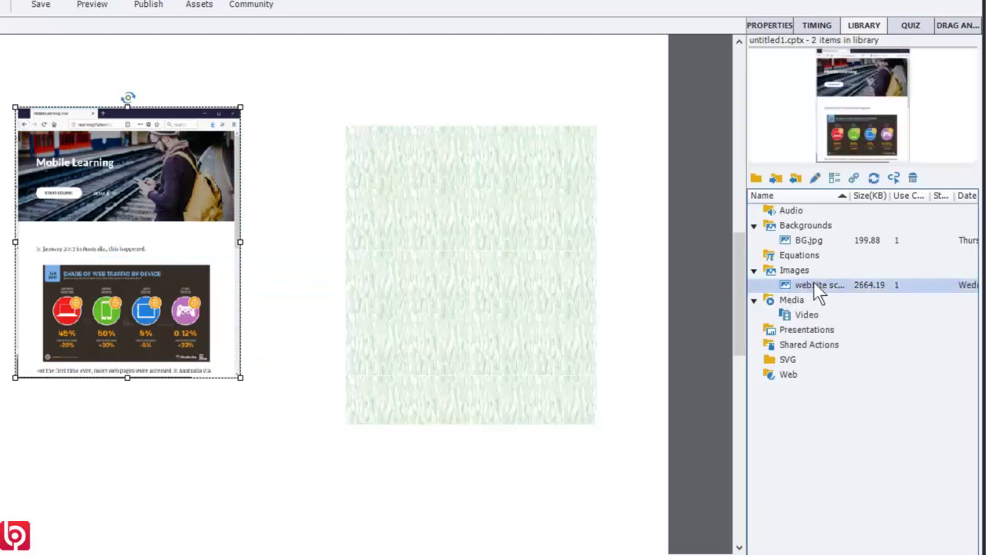
Fill the button shape with the library image "website screenshot" as its custom image, keeping Fit to Stage and the default image adjustments
left_click(504, 223)
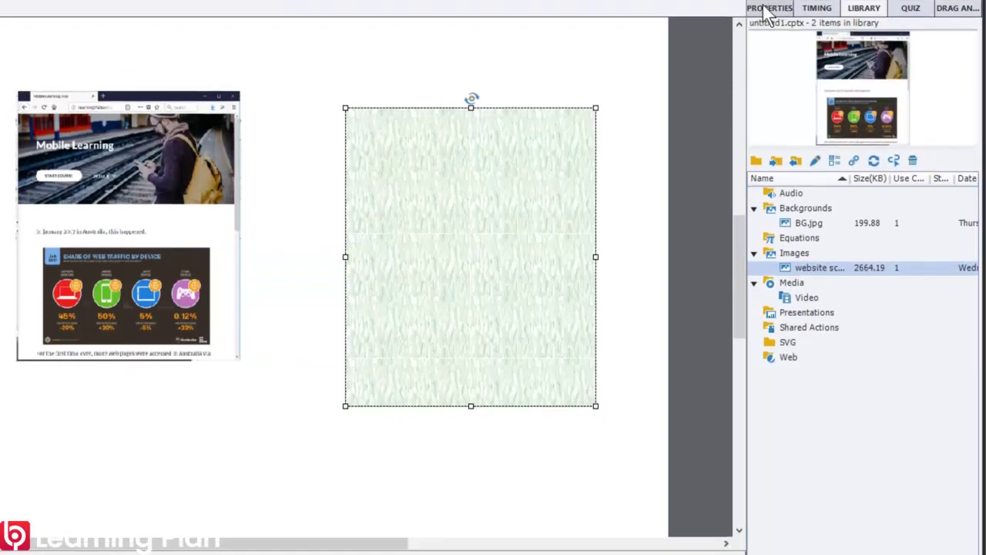
left_click(769, 25)
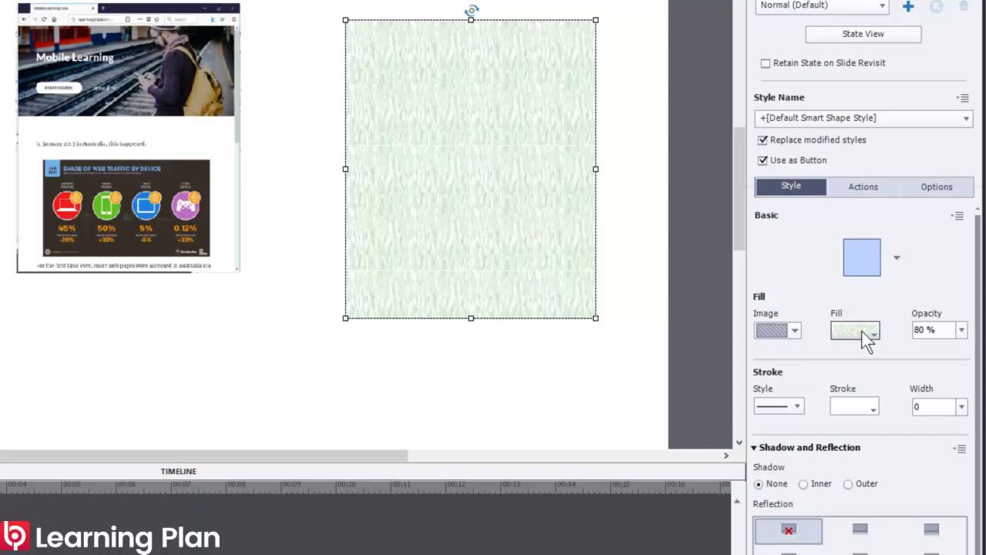
left_click(861, 331)
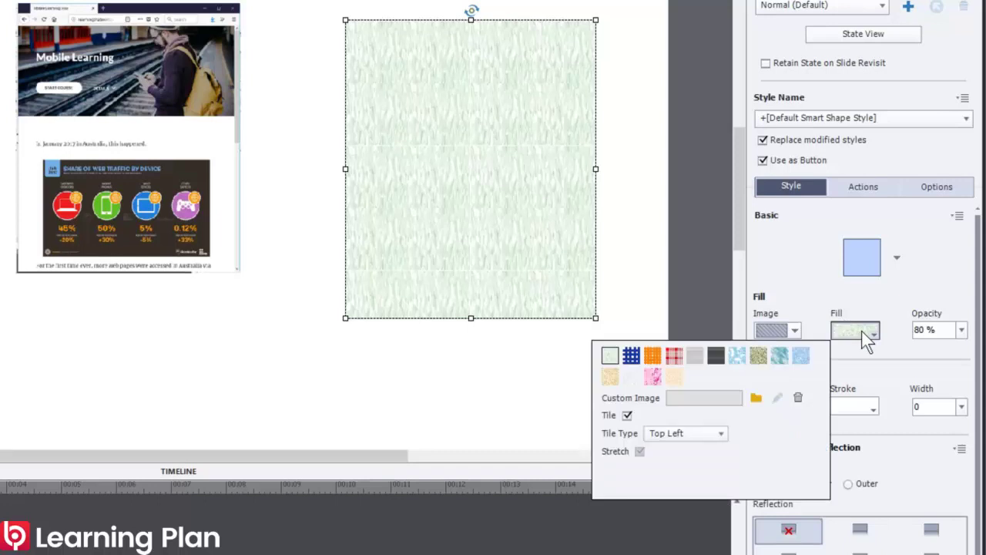
left_click(756, 399)
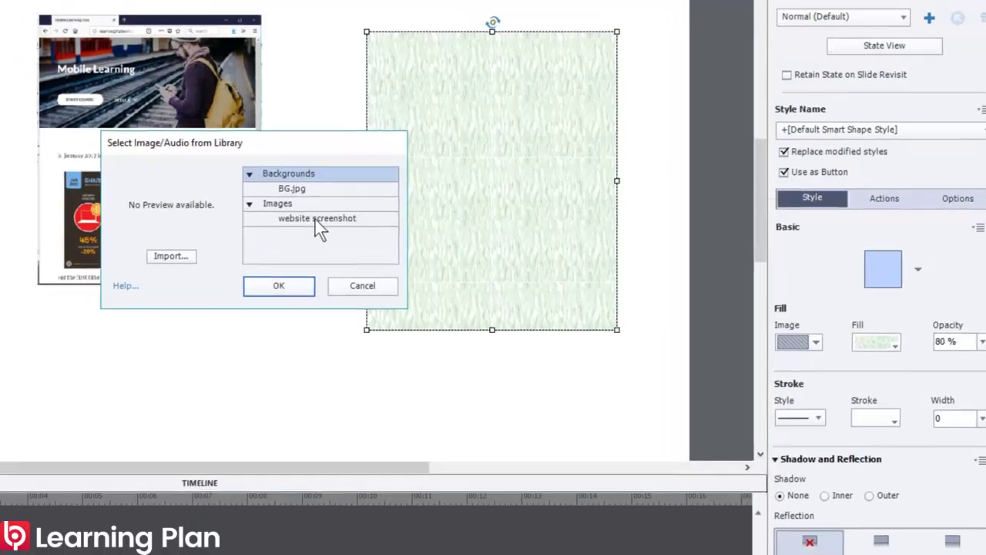
left_click(316, 219)
left_click(278, 285)
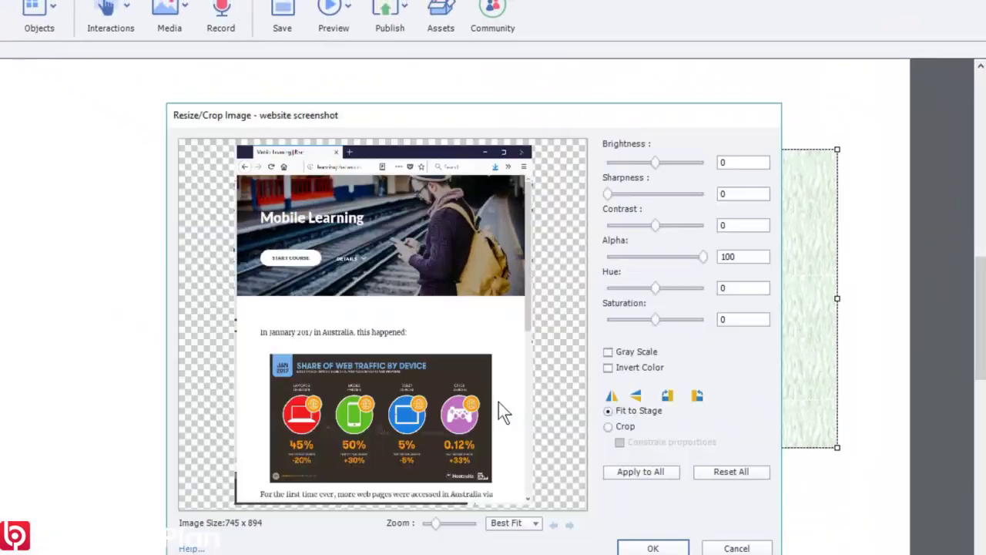
left_click_drag(327, 114, 92, 56)
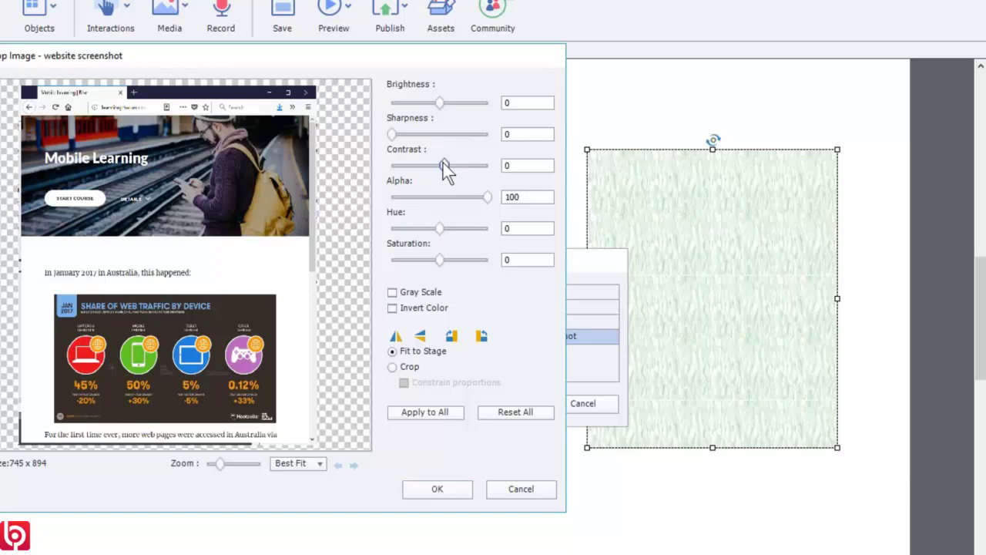
mouse_move(442, 163)
left_mouse_down()
mouse_move(456, 163)
mouse_move(435, 164)
left_mouse_up()
left_click(434, 490)
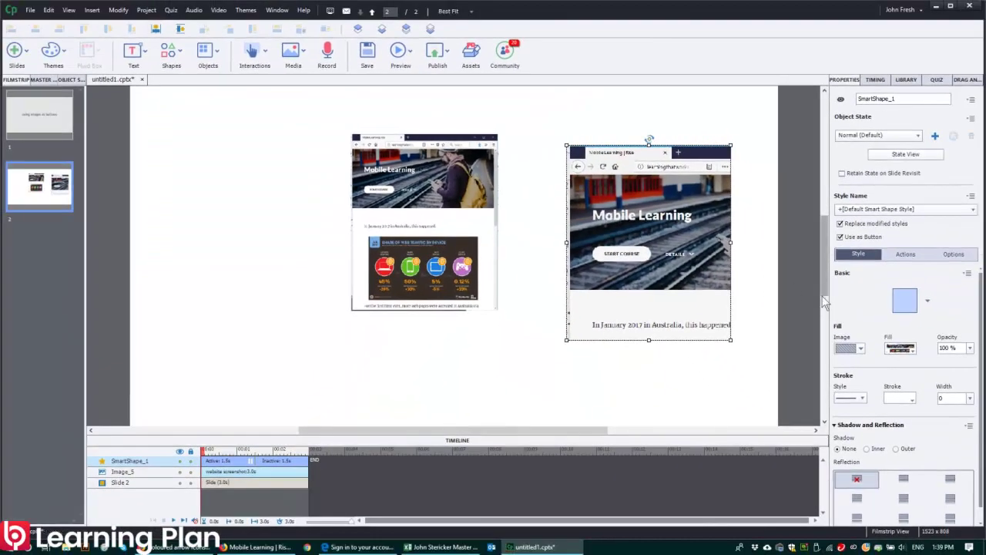
Turn off tiling for the button shape's image fill
left_click(901, 348)
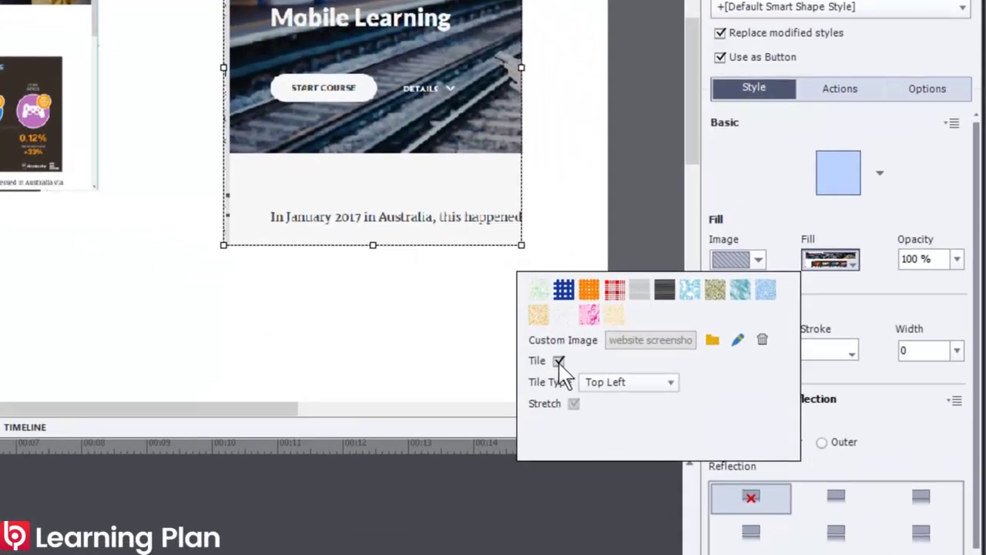
left_click(558, 361)
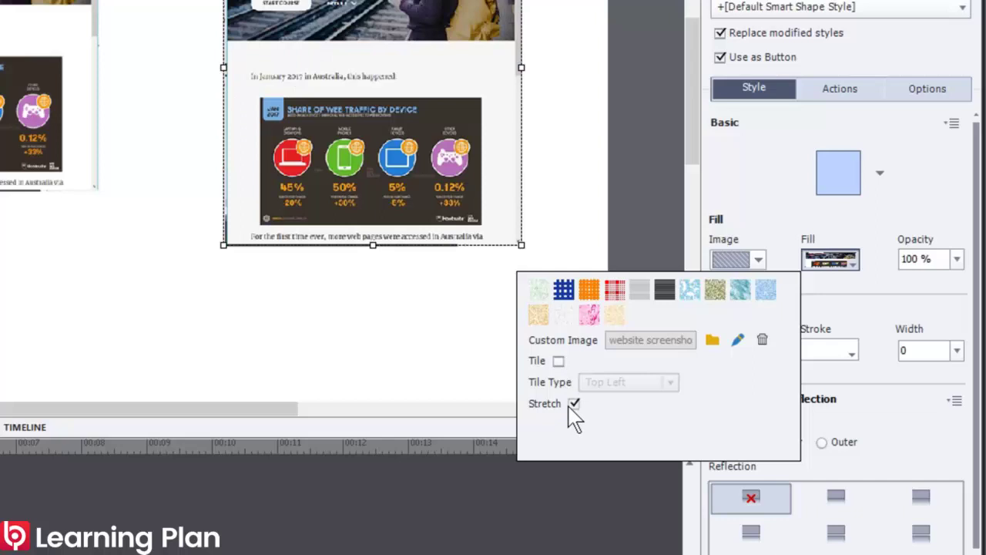
Test the image fill with Stretch off and on again, and try widening the button shape before narrowing it back
left_click(574, 404)
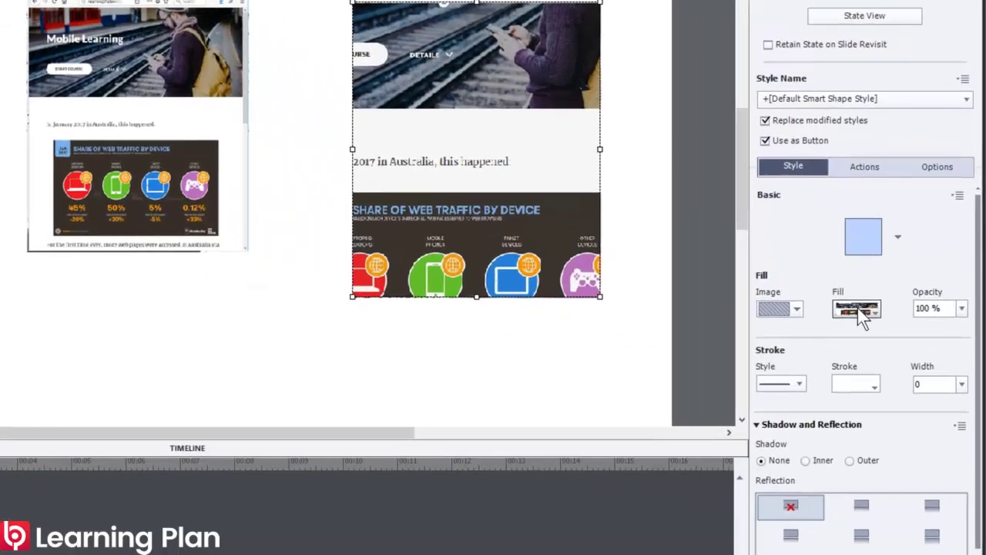
left_click(828, 350)
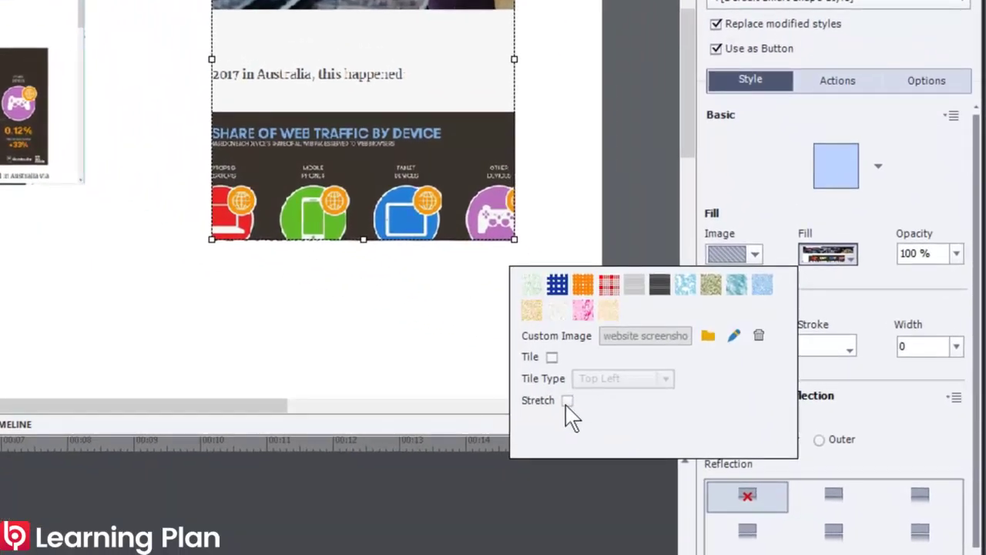
left_click(568, 401)
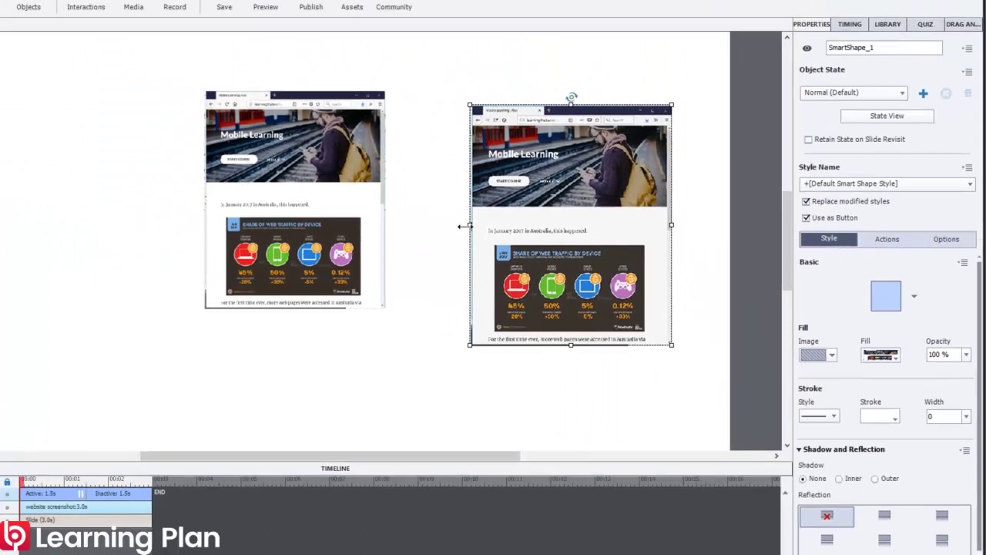
left_click_drag(464, 226, 268, 228)
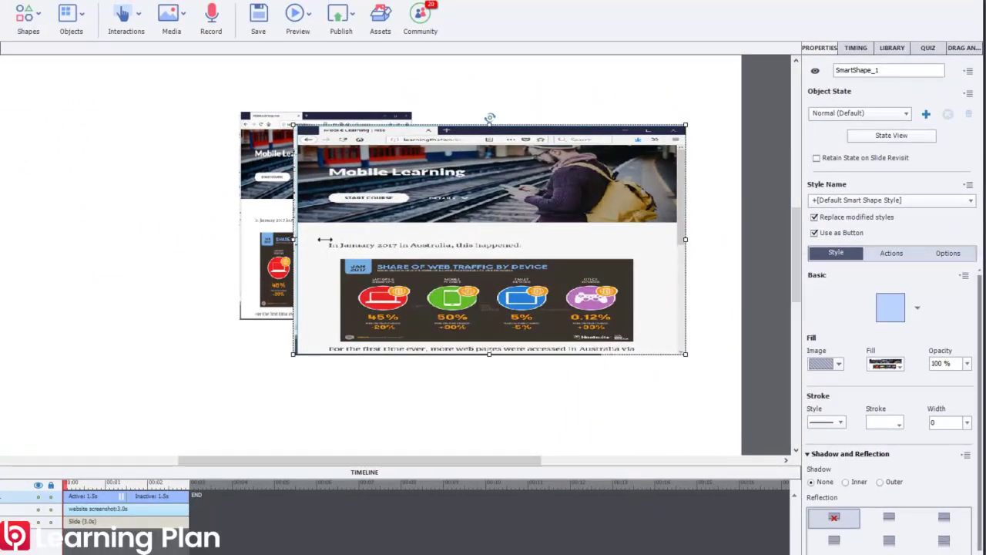
left_click_drag(325, 239, 480, 240)
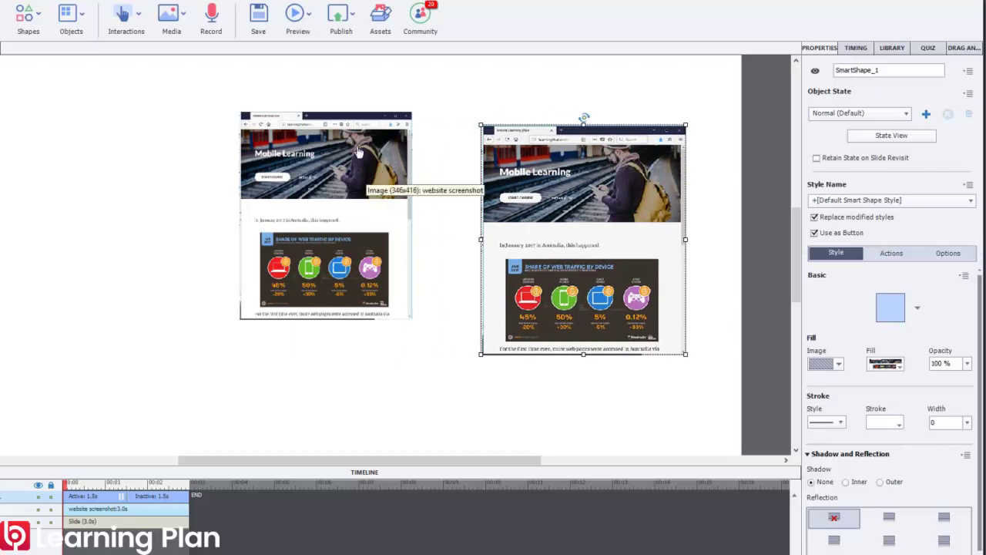
Resize the button shape to the same size as the original screenshot image using the alignment options
left_click(306, 166)
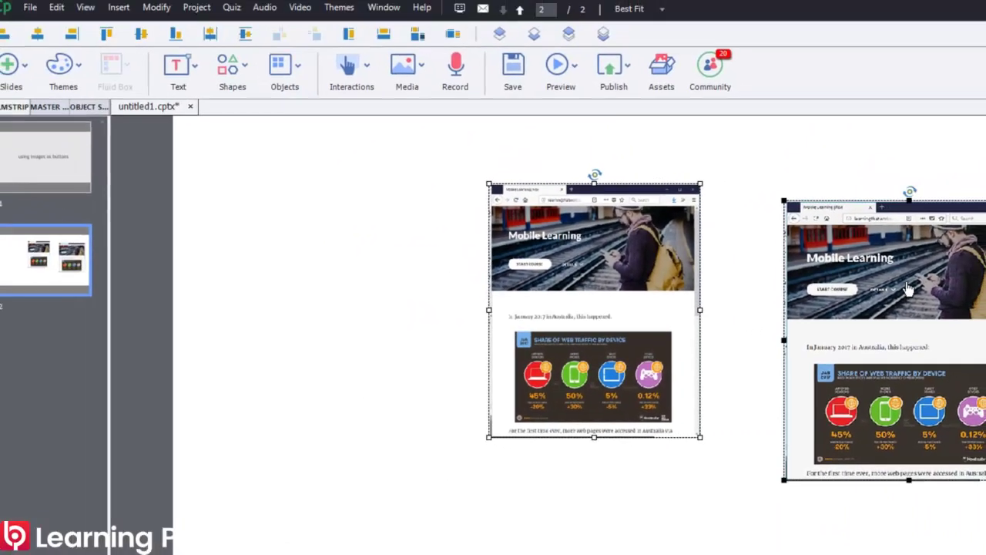
left_click(949, 224)
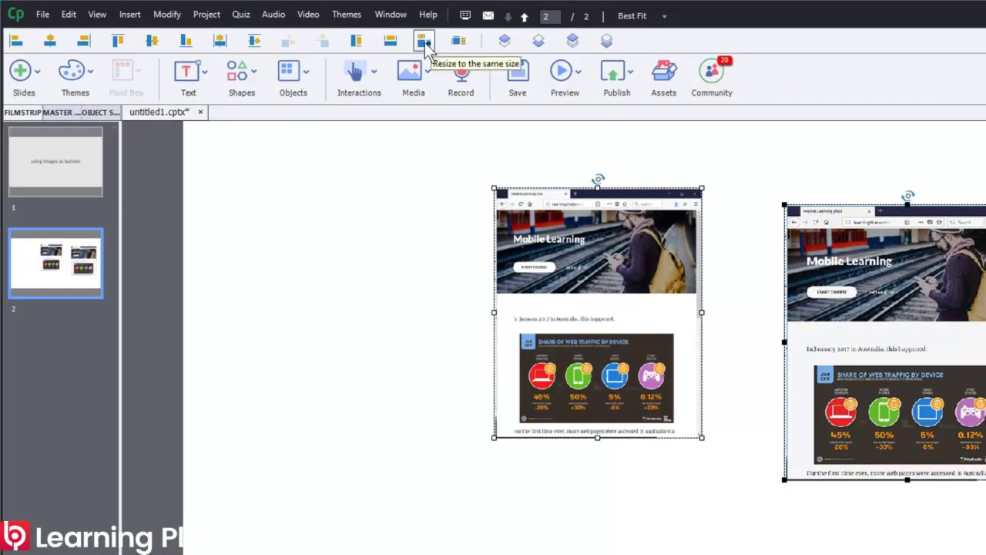
left_click(392, 15)
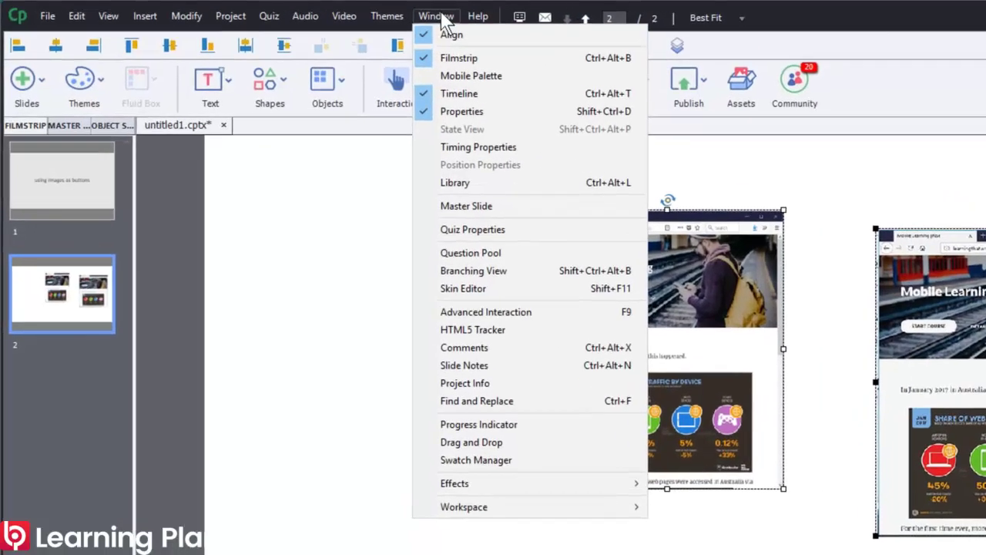
left_click(391, 15)
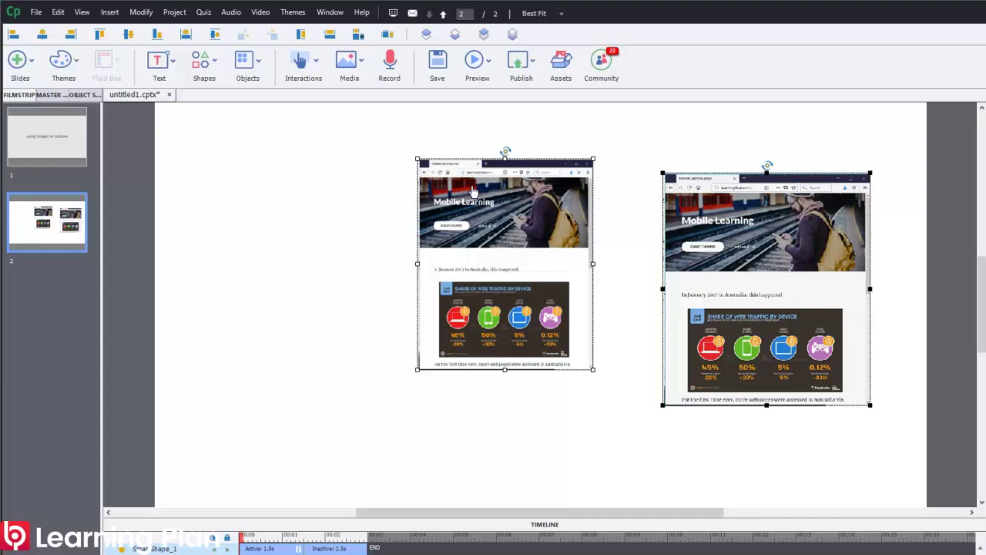
left_click(357, 35)
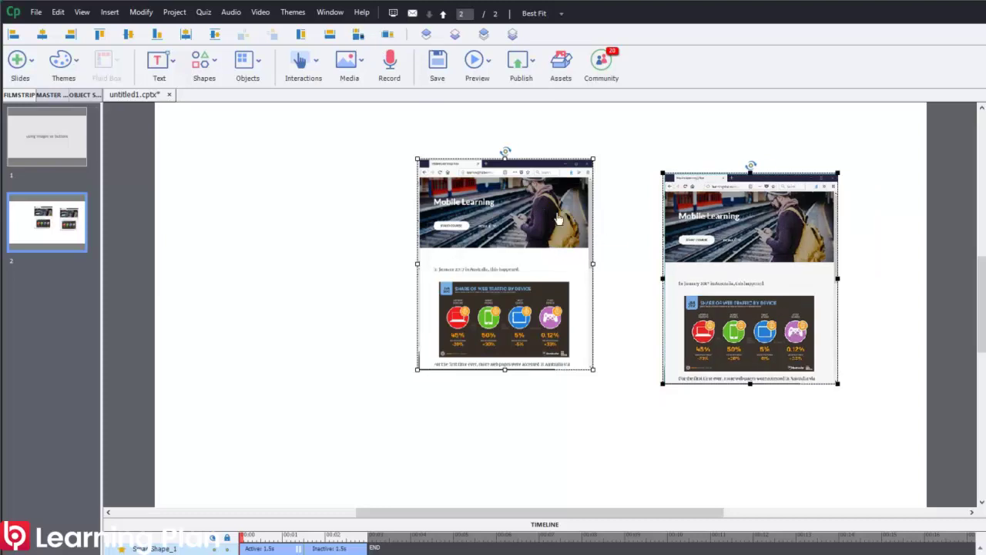
Move only the button shape so that it lines up level with the original screenshot image
left_click(623, 226)
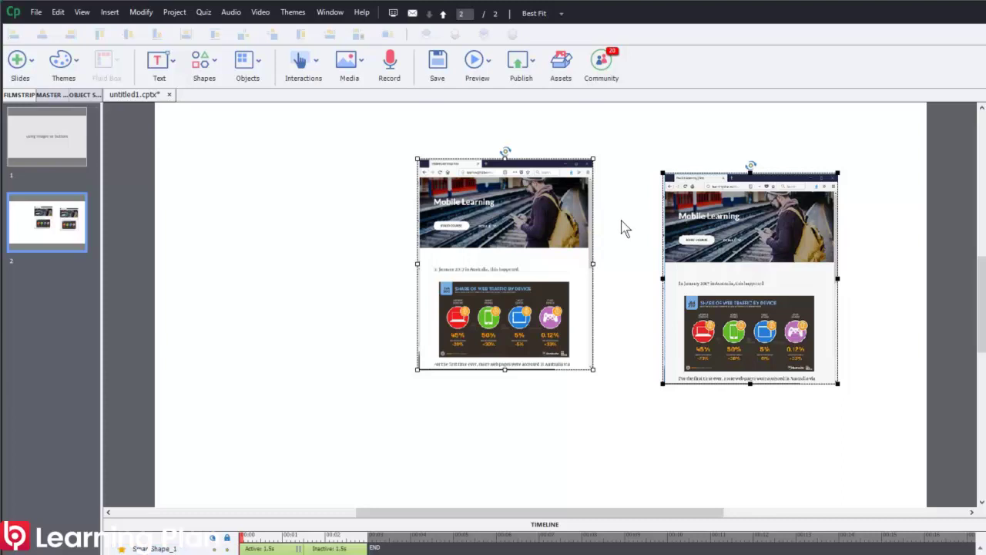
left_click(782, 229)
left_click_drag(782, 230, 732, 221)
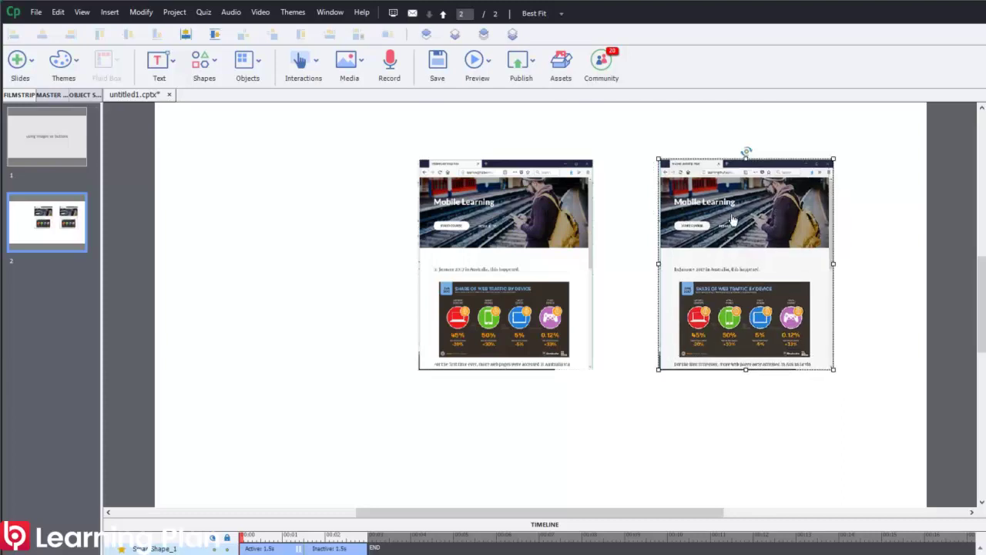
Delete the original screenshot image and move the button shape toward the middle of the slide
left_click(501, 231)
key("Delete")
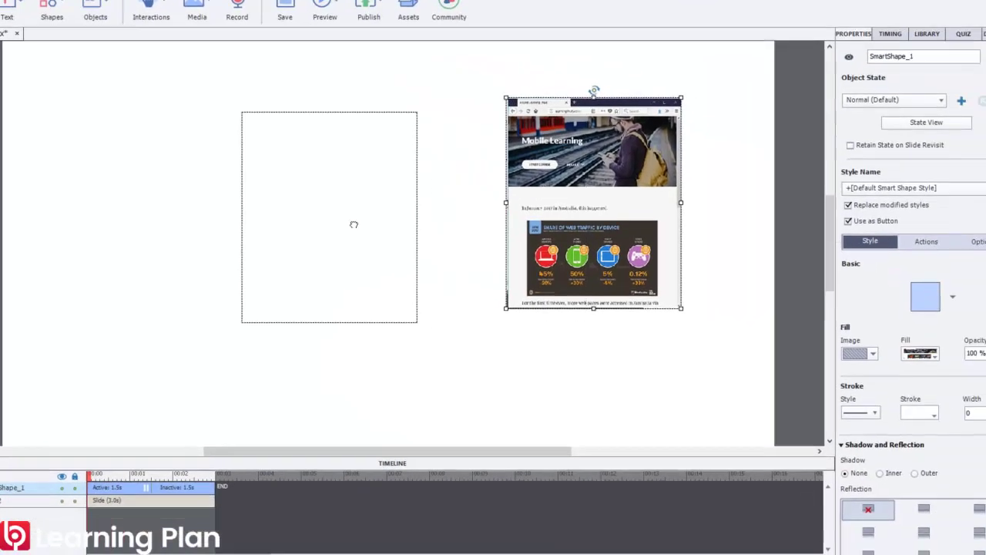
left_click_drag(354, 224, 485, 235)
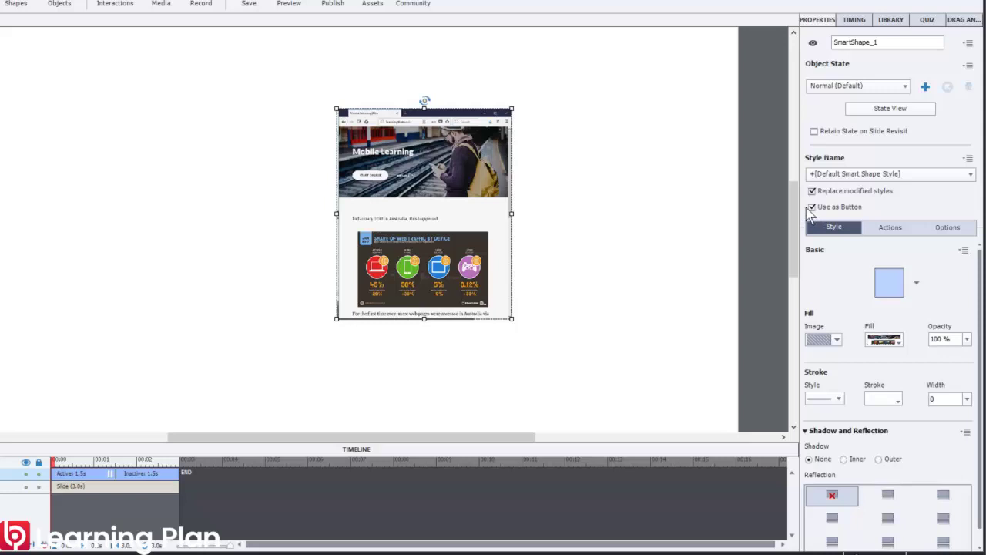
Set the button's On Success action to Open URL or file
left_click(889, 230)
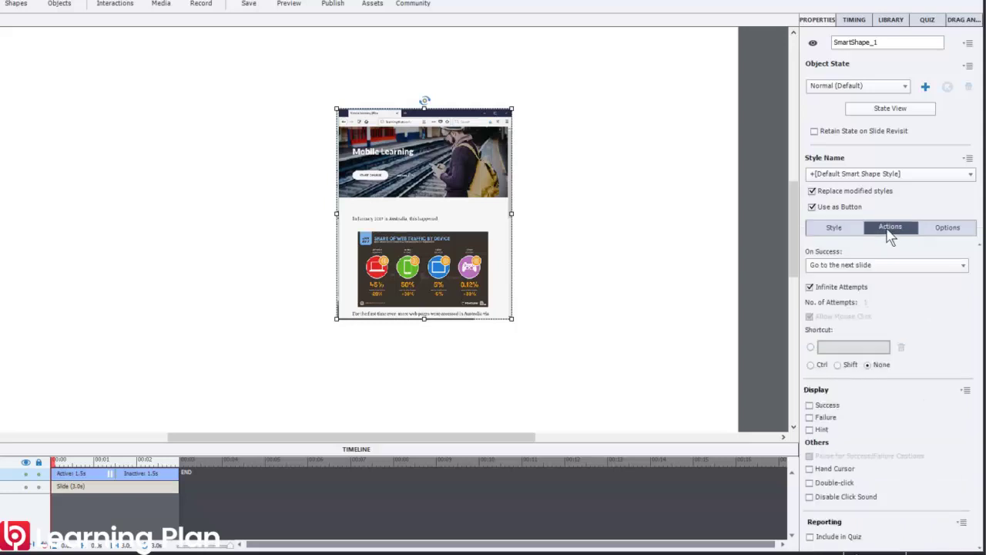
left_click(878, 263)
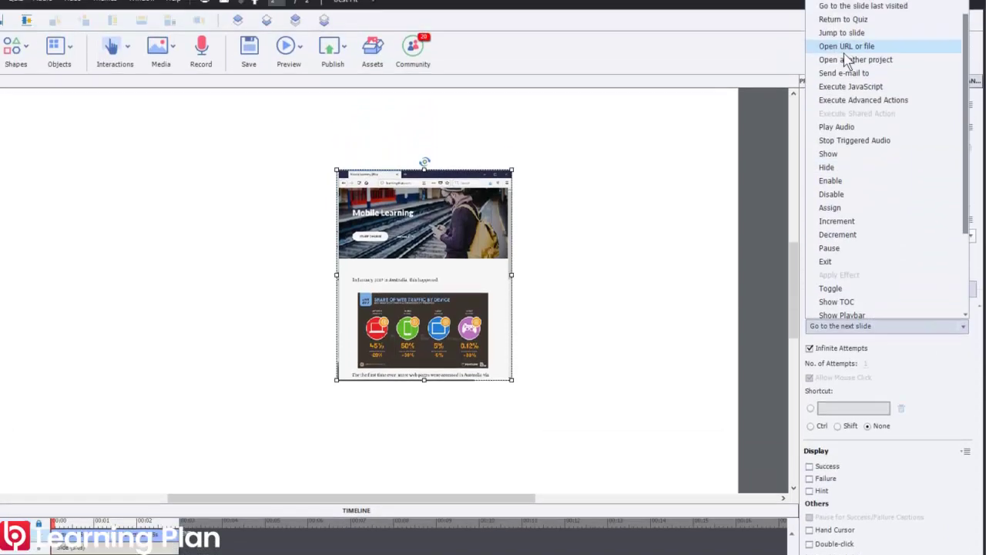
left_click(846, 8)
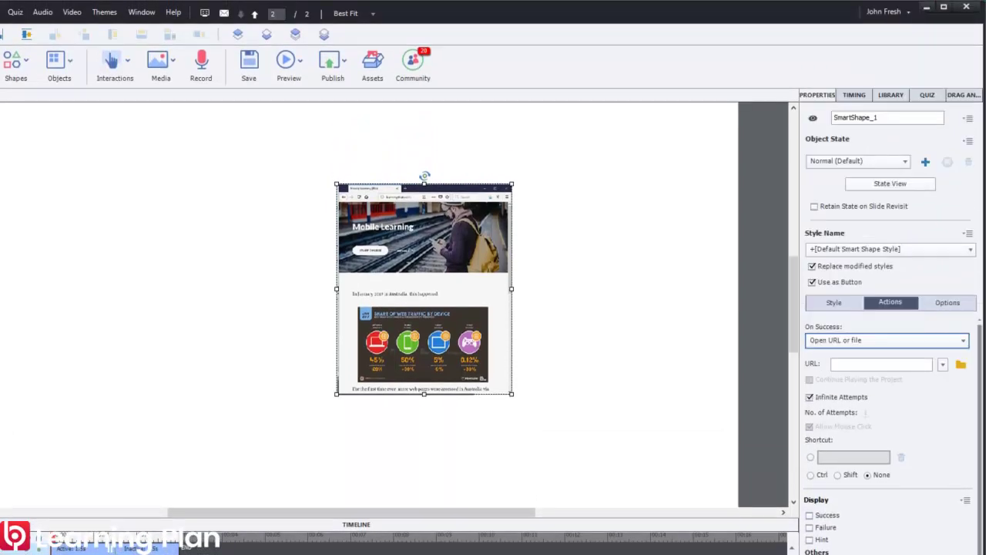
Copy the Mobile Learning page's web address from the Firefox window and paste it as the URL of the button's action
key("alt+Tab")
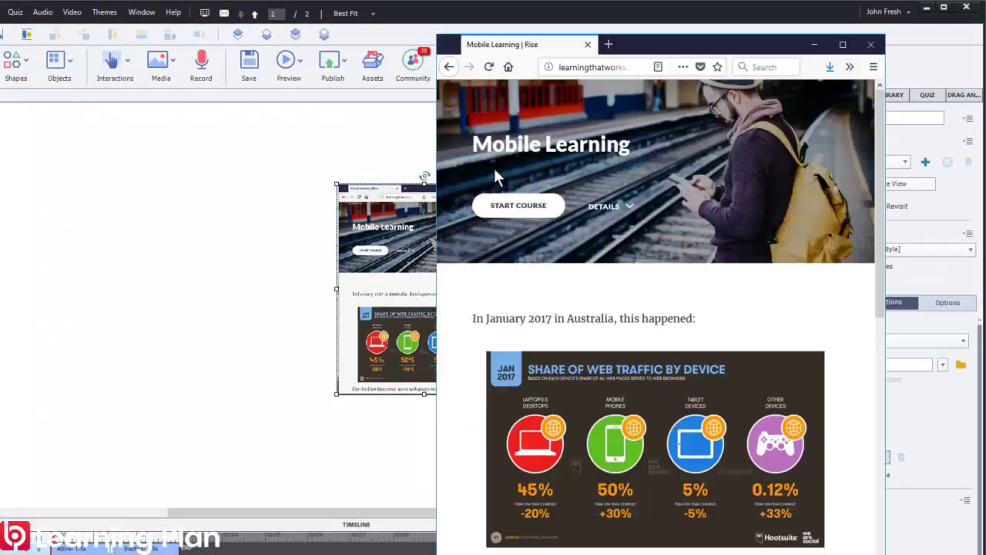
left_click(601, 67)
right_click(601, 67)
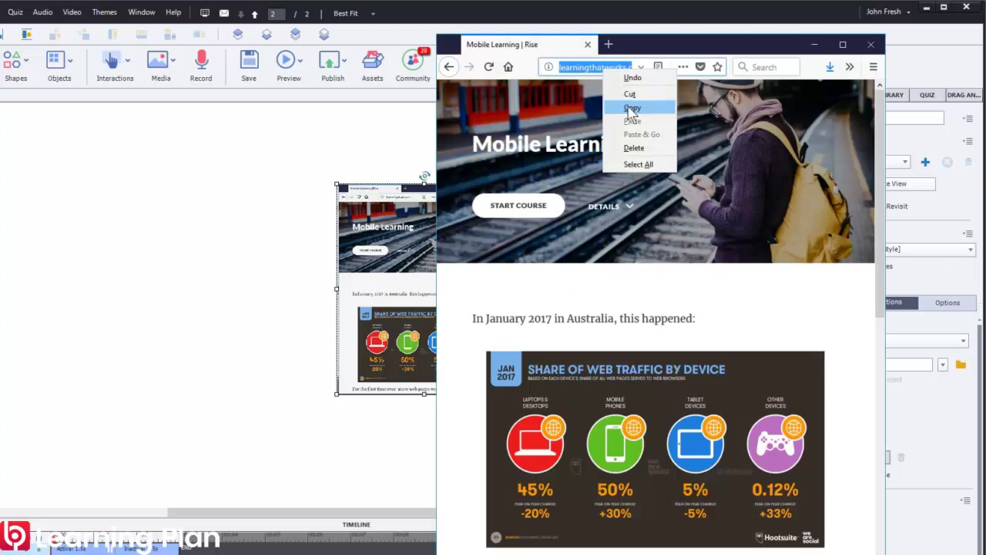
left_click(632, 108)
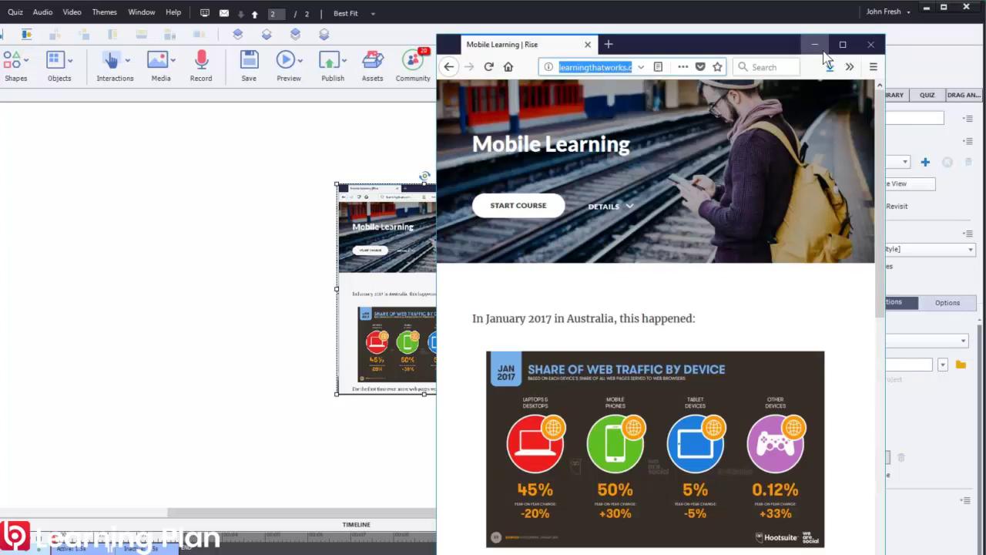
left_click(814, 44)
left_click(879, 364)
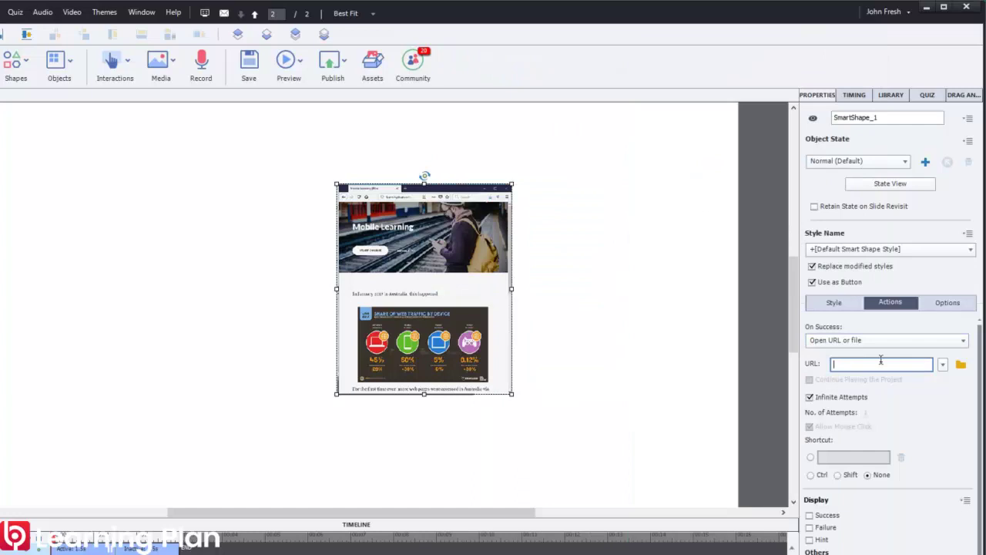
key("ctrl+v")
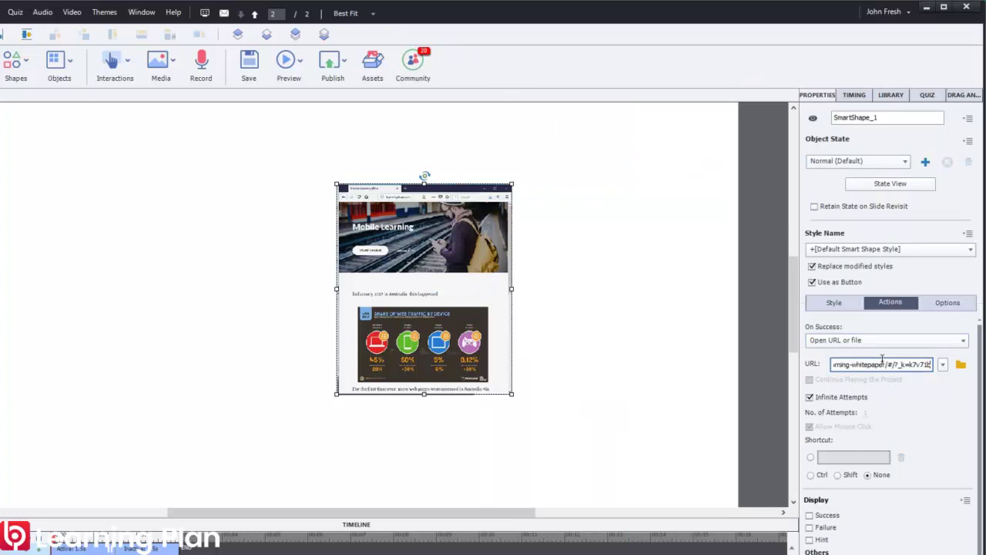
Make the button's URL open in a New window and turn off Continue Playing the Project
key("Return")
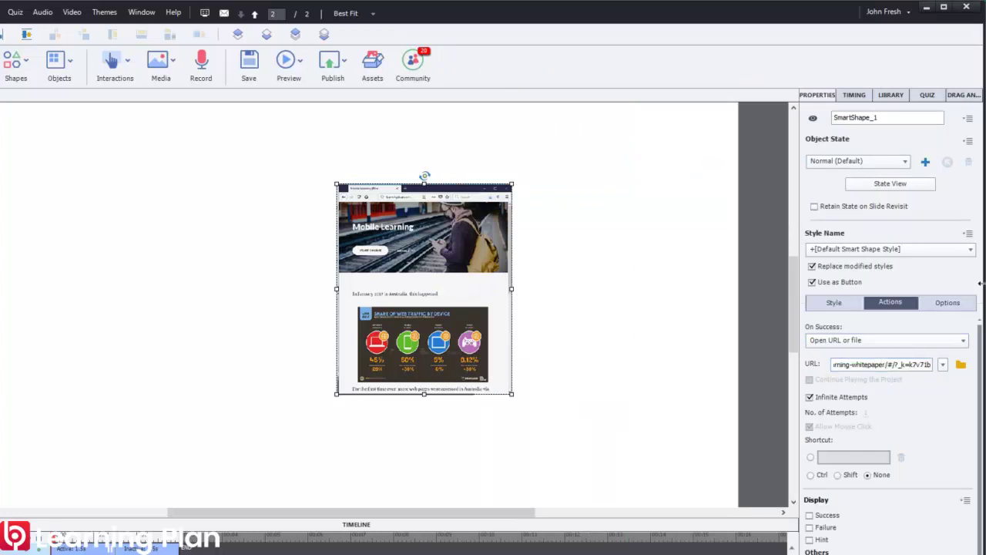
left_click(942, 365)
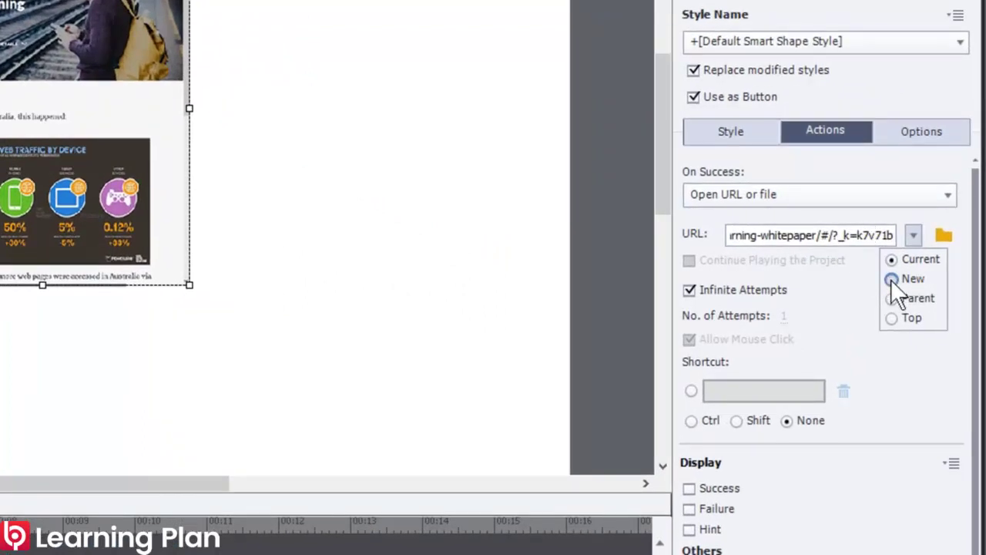
left_click(890, 280)
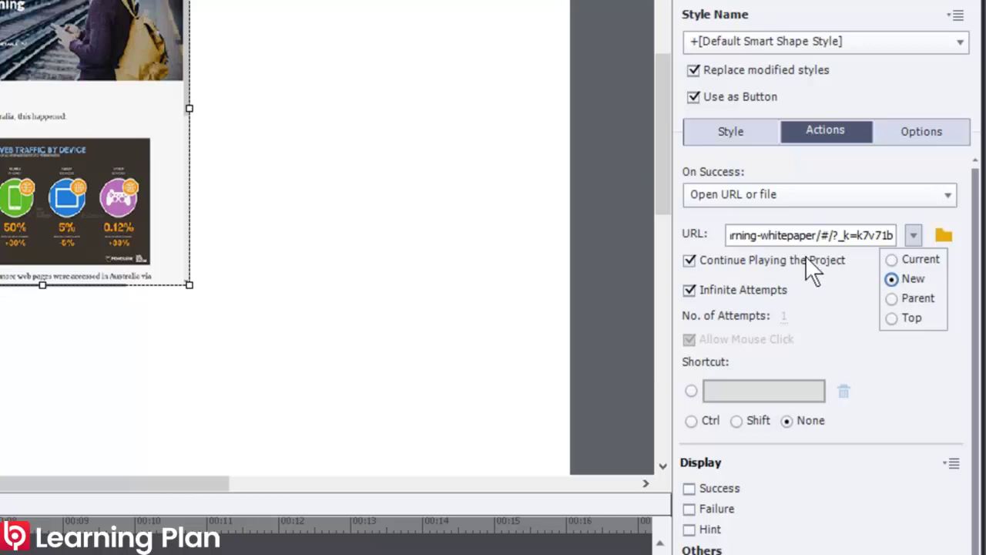
left_click(687, 262)
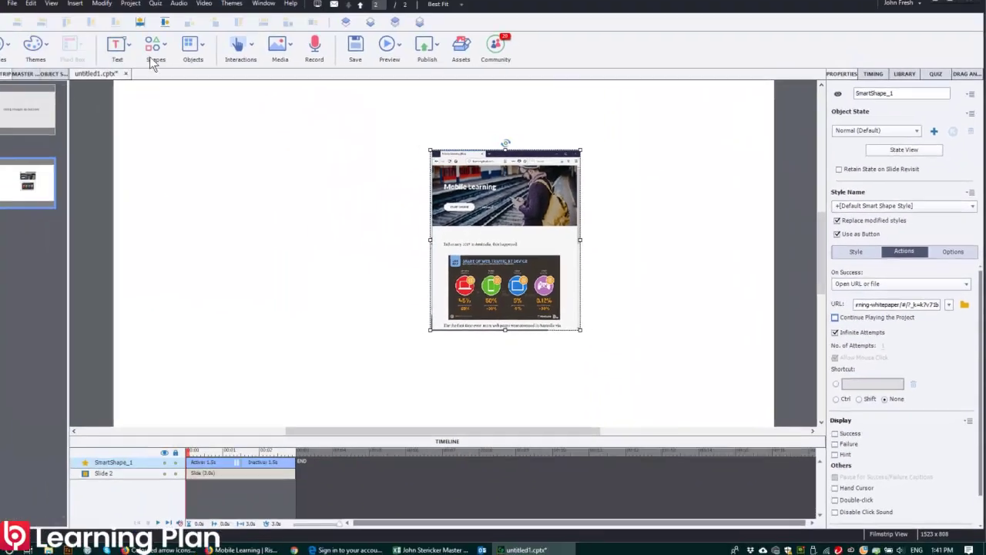
Draw a small rounded rectangle near the slide's lower-right corner and use it as a button
left_click(154, 54)
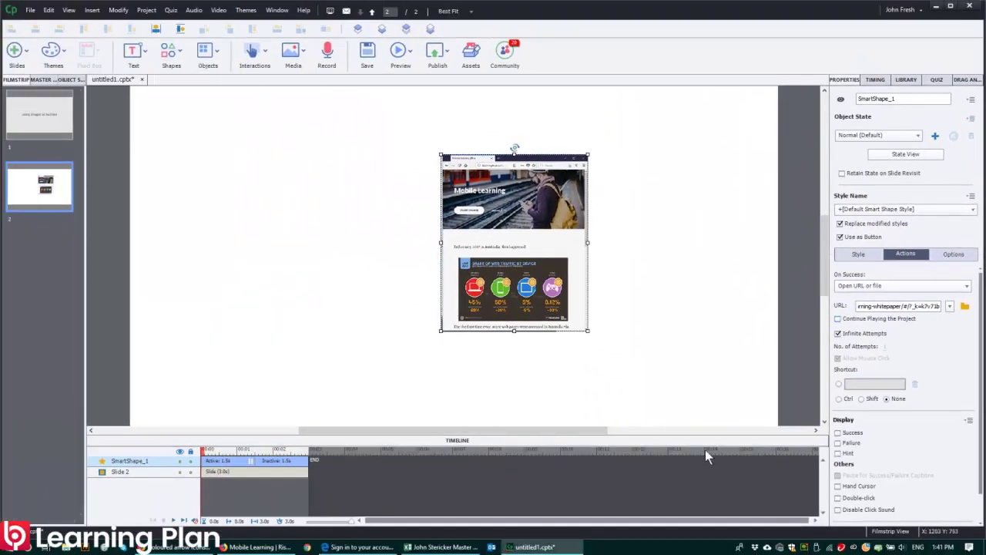
mouse_move(660, 362)
left_mouse_down()
mouse_move(657, 375)
mouse_move(738, 416)
mouse_move(698, 384)
left_mouse_up()
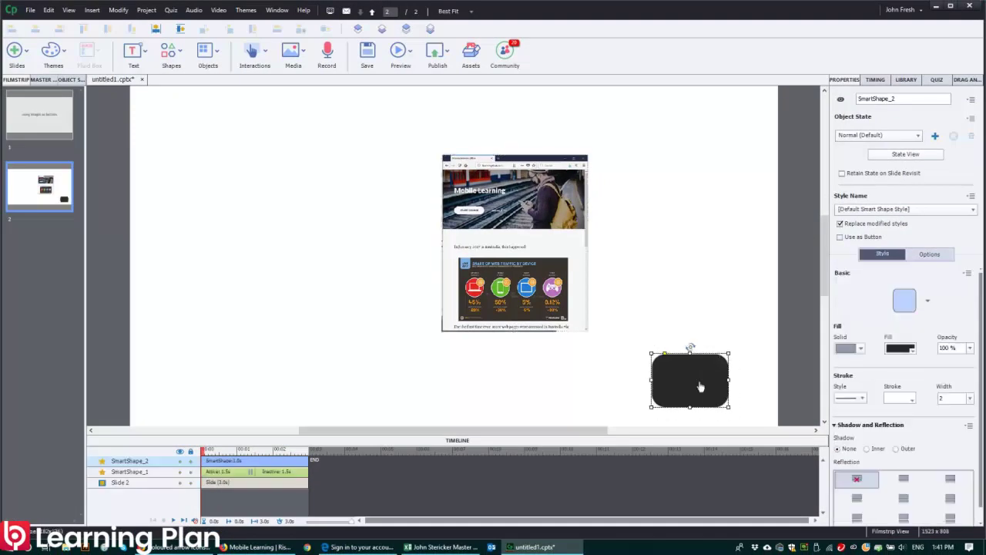
left_click(847, 239)
left_click(909, 254)
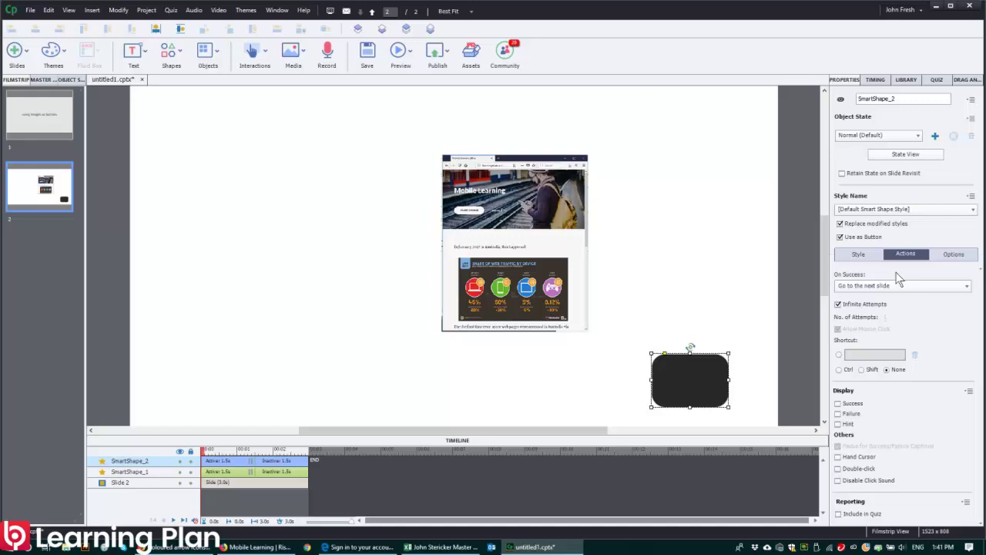
left_click(715, 276)
left_click(691, 376)
Move the website image button left on the slide and switch it to its RollOver state
left_click(513, 266)
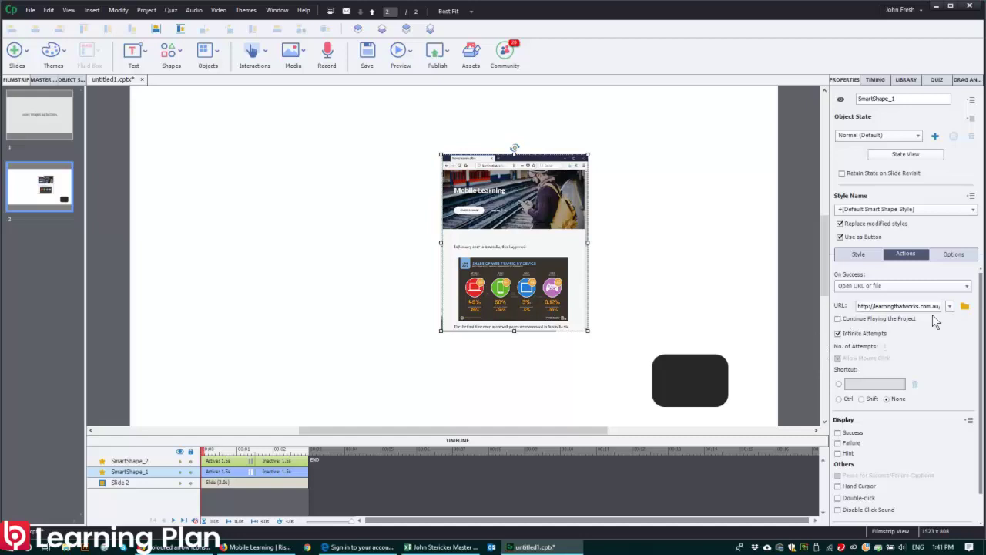
left_click_drag(537, 251, 468, 252)
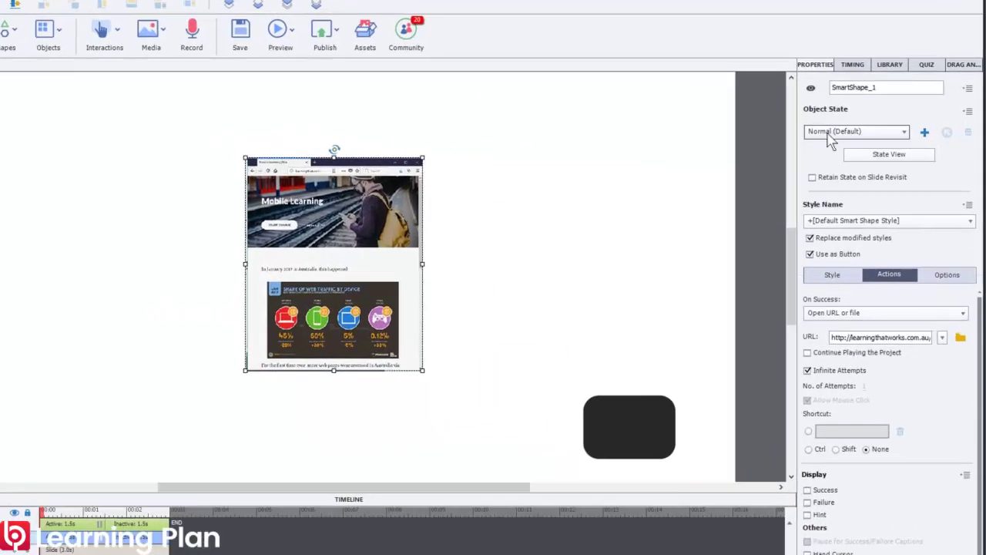
left_click(865, 135)
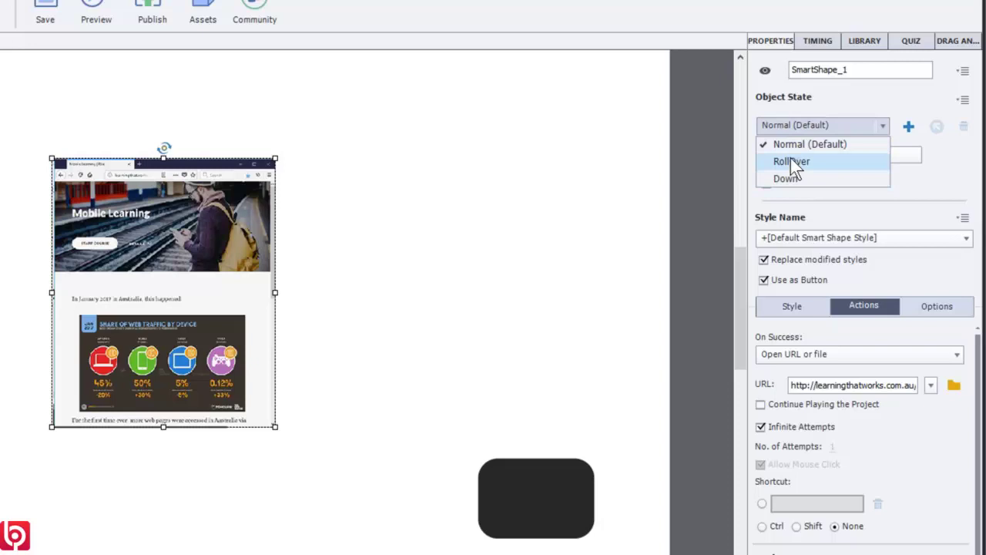
left_click(793, 162)
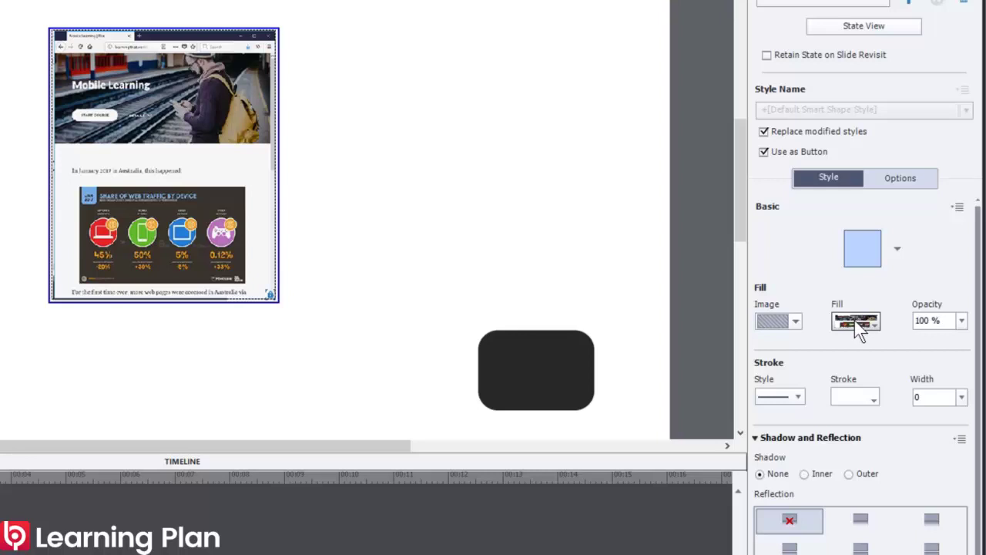
Edit the RollOver fill image with contrast 41, sharpness 4, brightness 68 and saturation -95
left_click(860, 327)
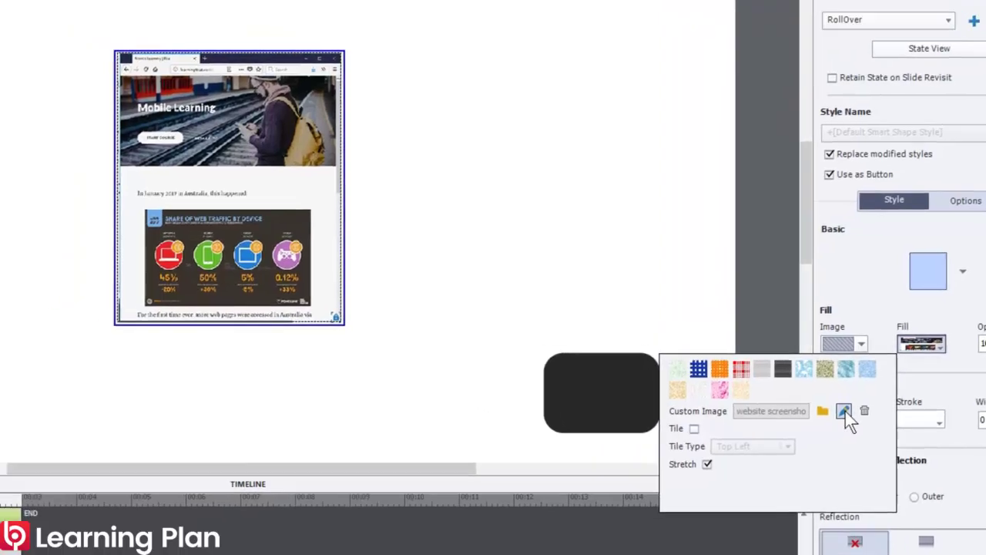
left_click(780, 389)
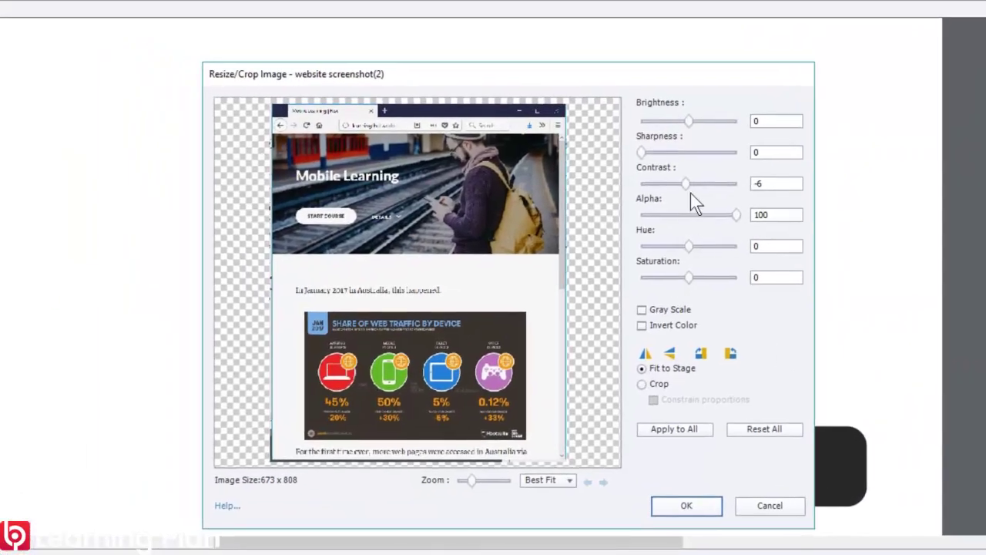
left_click_drag(683, 183, 709, 185)
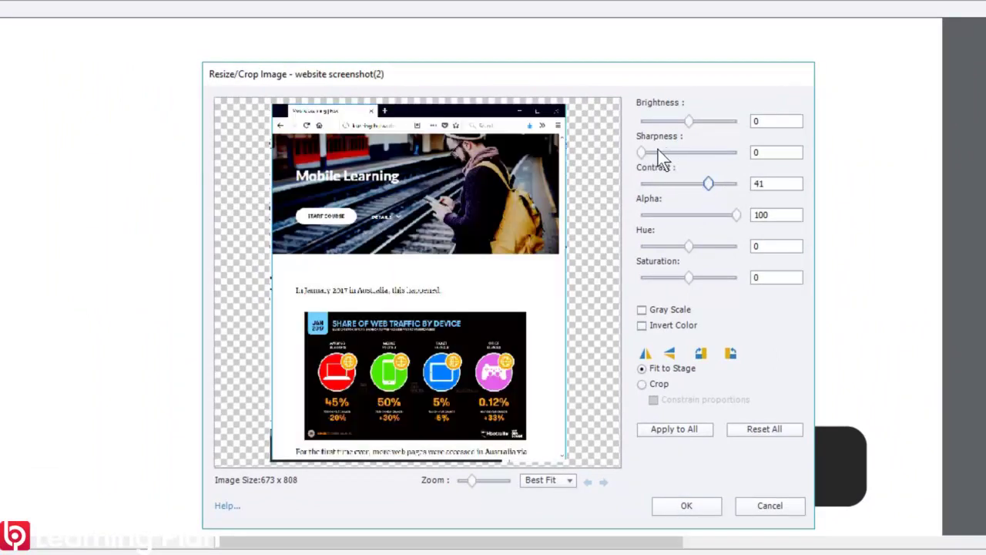
mouse_move(642, 151)
left_mouse_down()
mouse_move(682, 152)
mouse_move(646, 153)
left_mouse_up()
left_click_drag(687, 121, 721, 122)
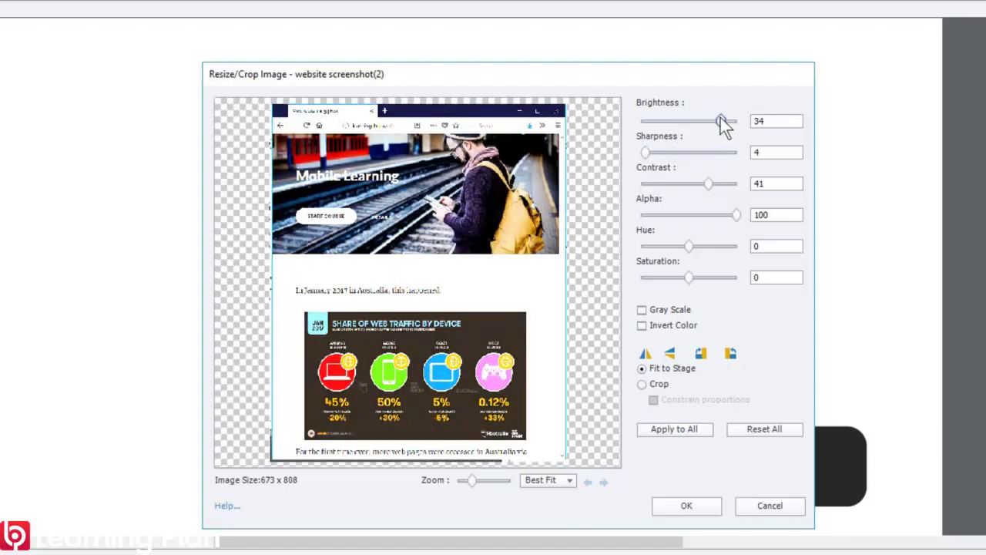
left_click_drag(697, 280, 645, 279)
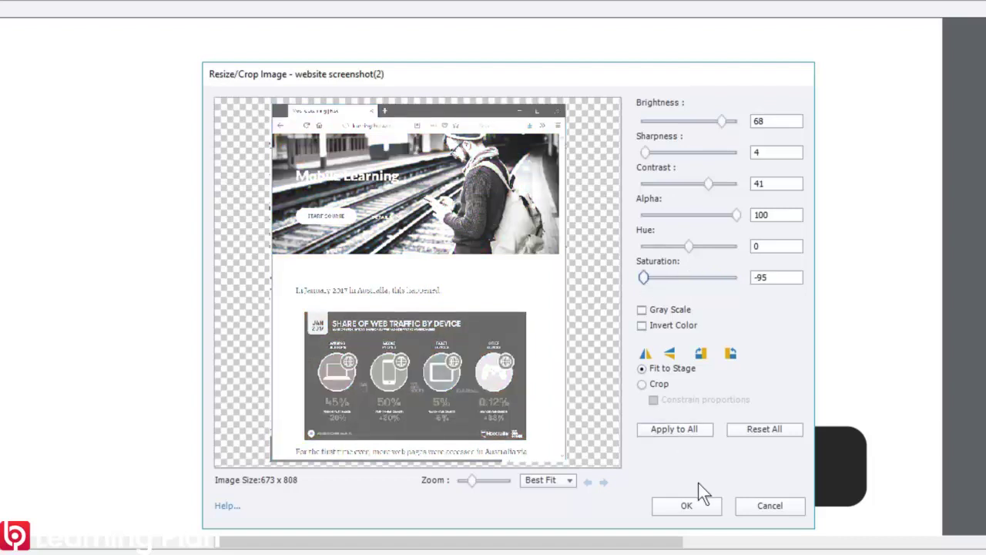
left_click(687, 505)
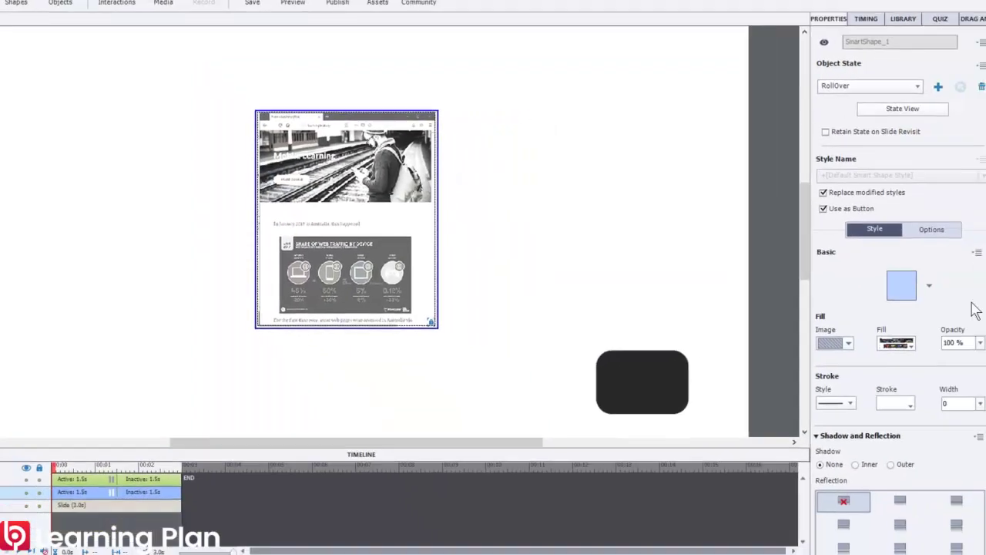
Set the RollOver state's stroke width to 4 and deselect the image button
left_click(980, 403)
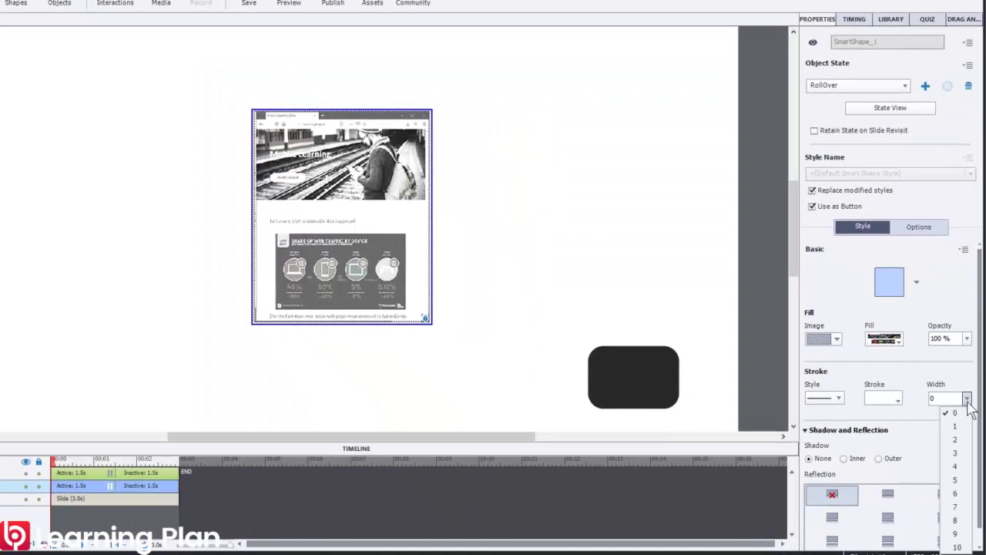
left_click(955, 469)
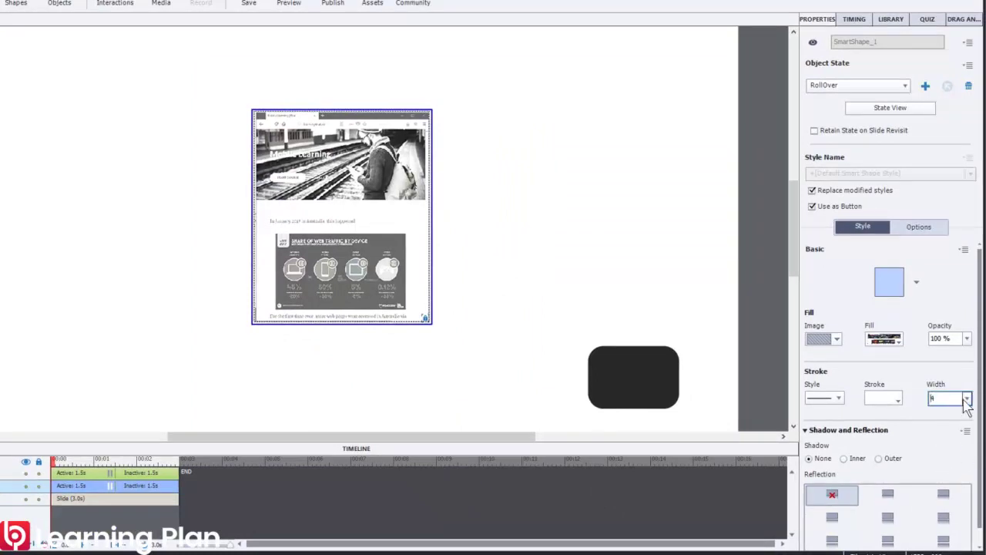
left_click(549, 131)
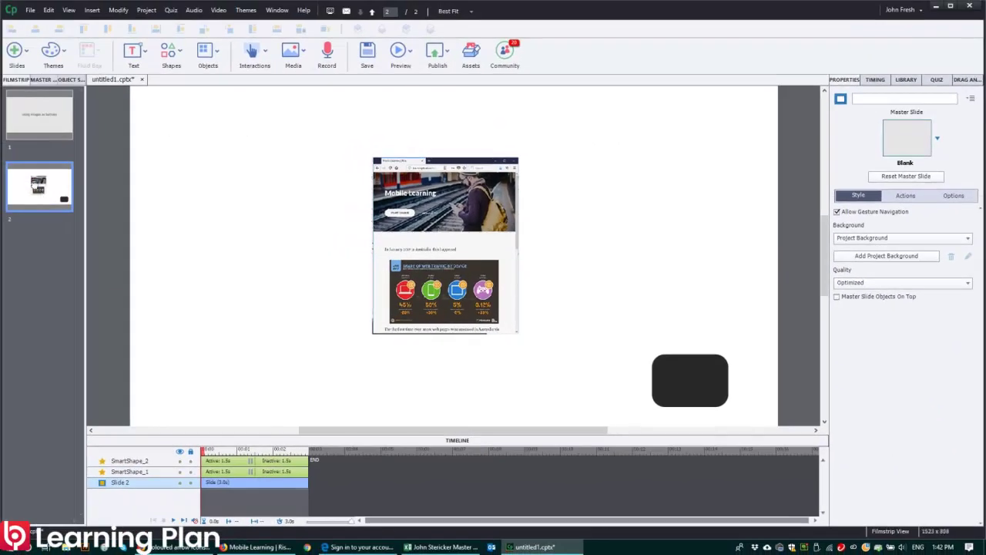
Add a blank slide after slide 2, then shift the black button on slide 2 slightly up and left
key("ctrl+shift+v")
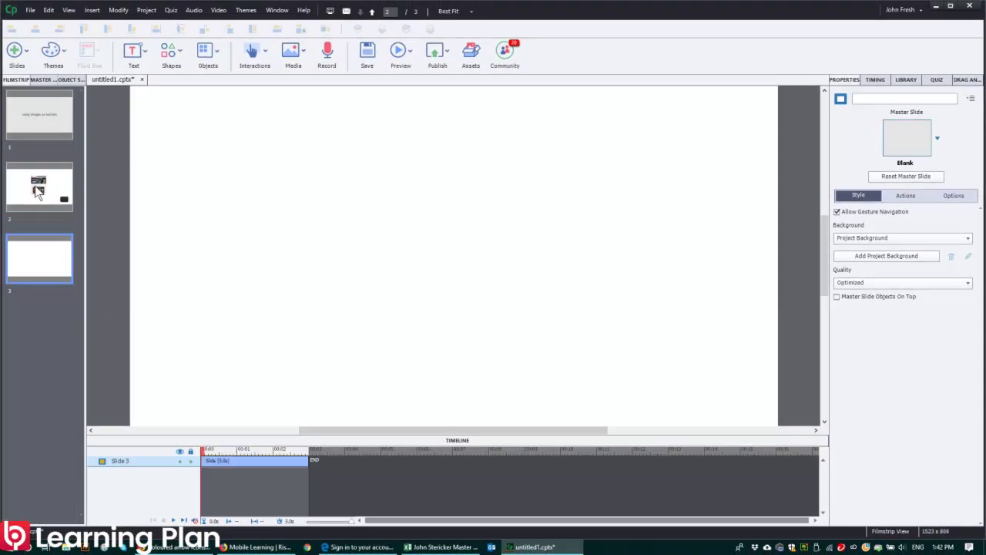
left_click(37, 191)
left_click(687, 378)
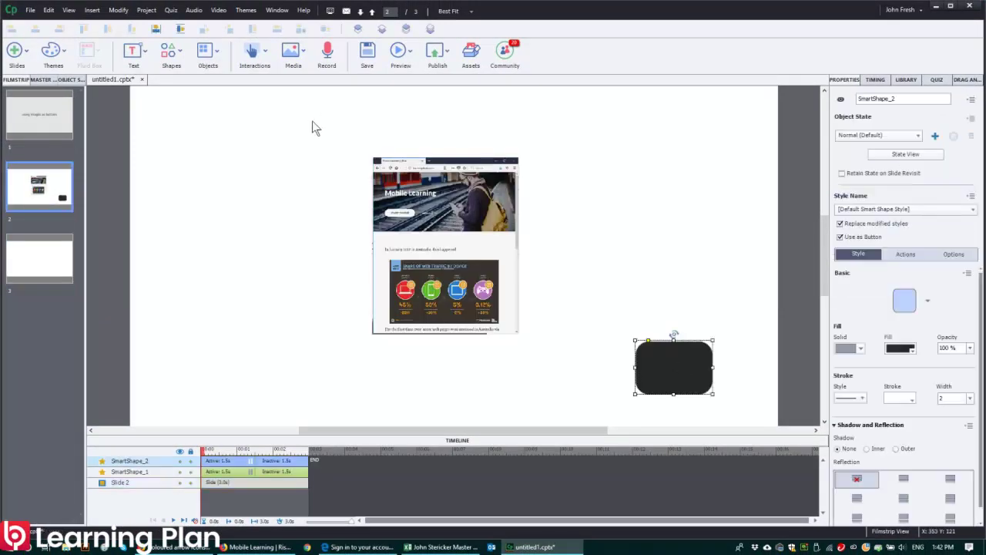
Preview the next 5 slides, test the image button's rollover and web link, and close the preview
left_click(409, 50)
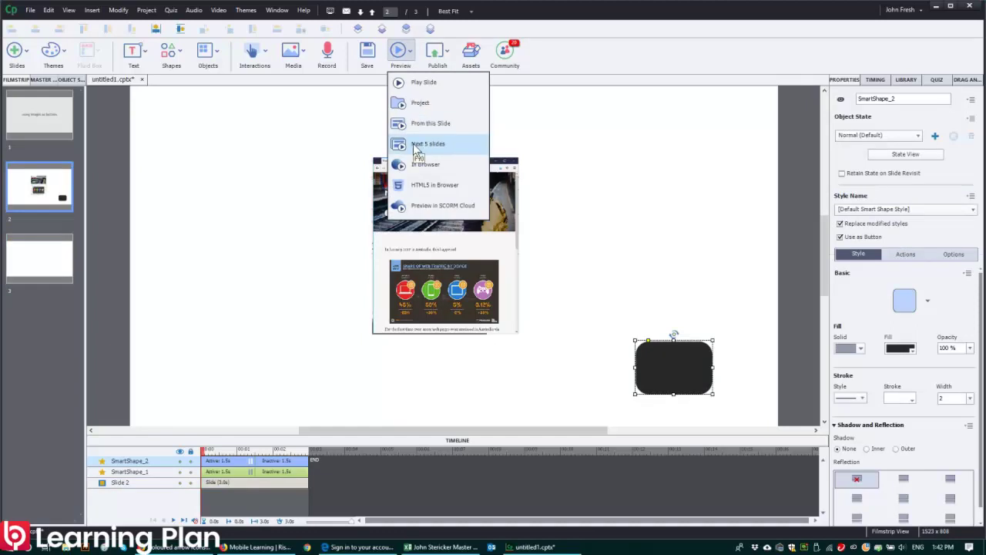
left_click(417, 146)
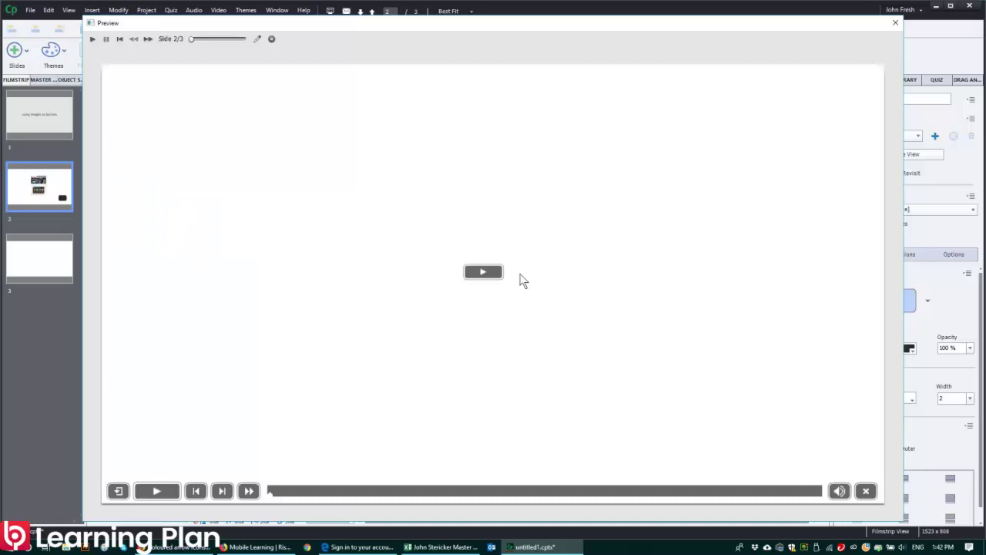
left_click(483, 271)
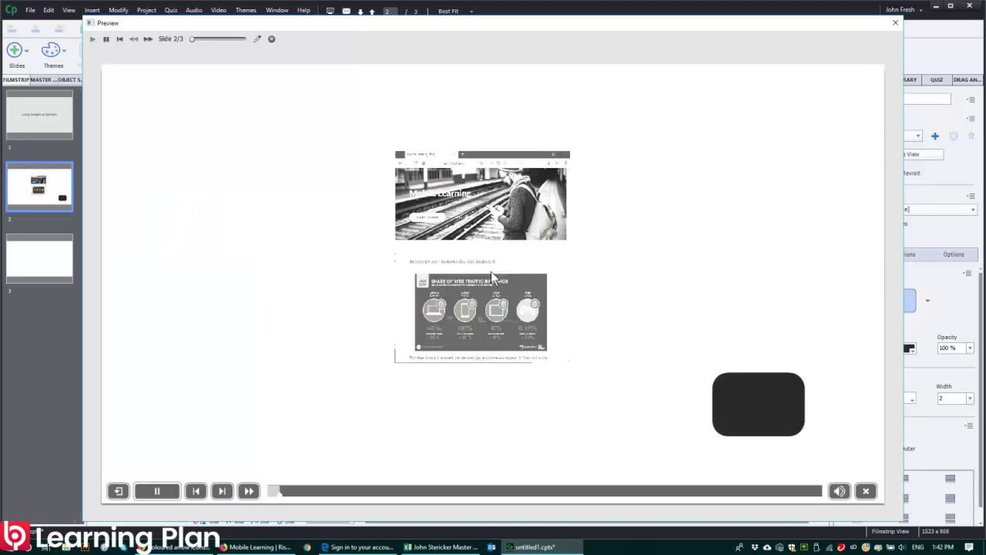
left_click(474, 218)
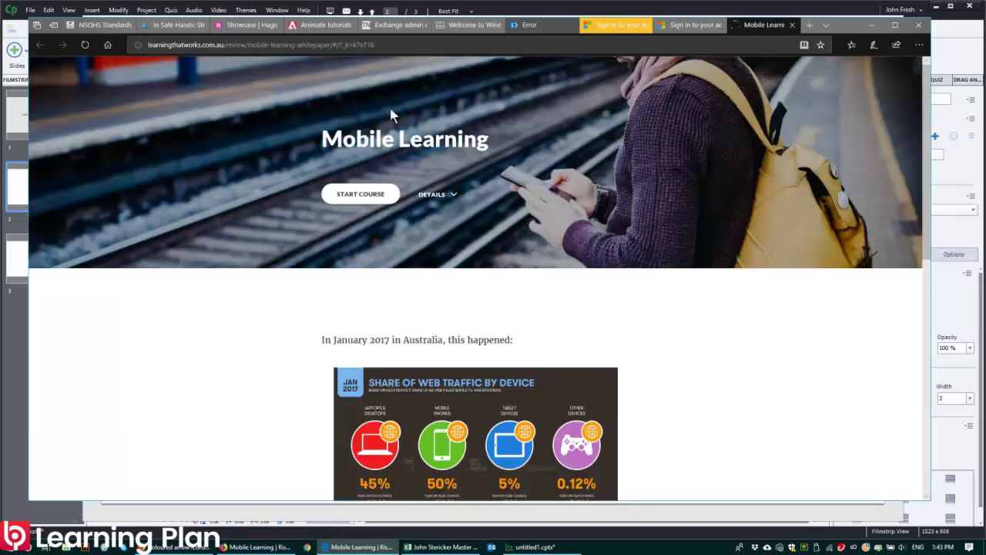
left_click(869, 25)
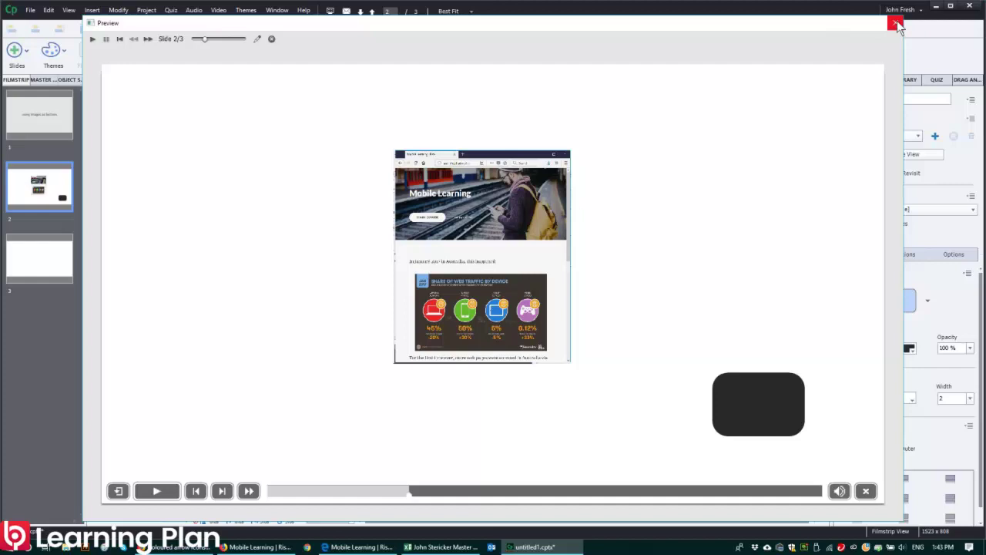
left_click(895, 24)
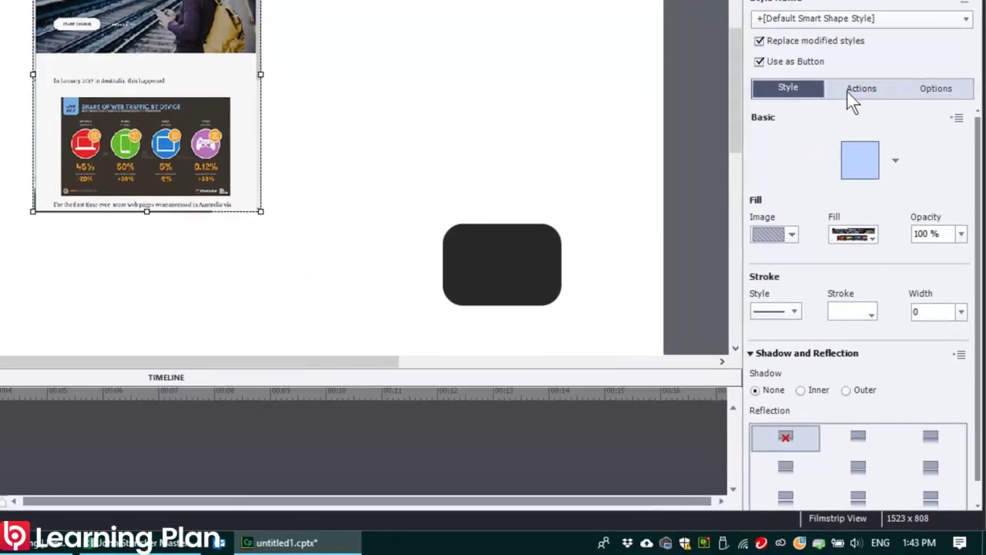
Enable Hand Cursor and Disable Click Sound for the website image button
left_click(880, 200)
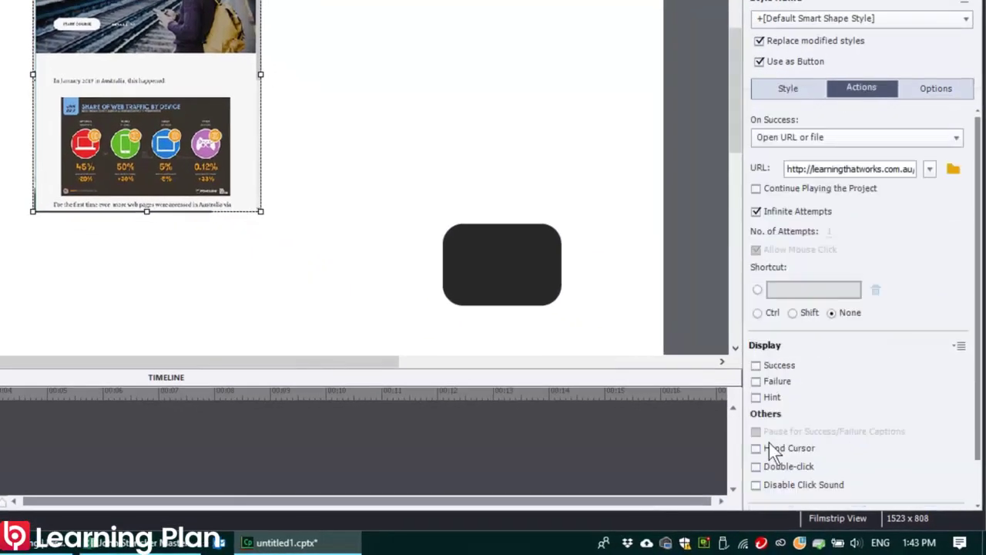
left_click(755, 449)
left_click(755, 485)
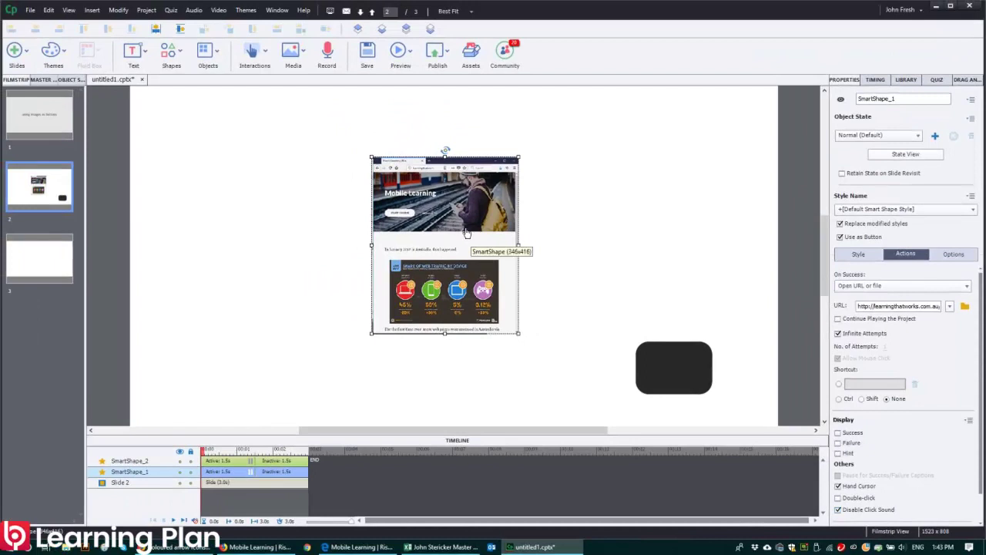
Nudge the website image button up and left and rename it SS_BTN_Website_link
left_click_drag(467, 233, 455, 225)
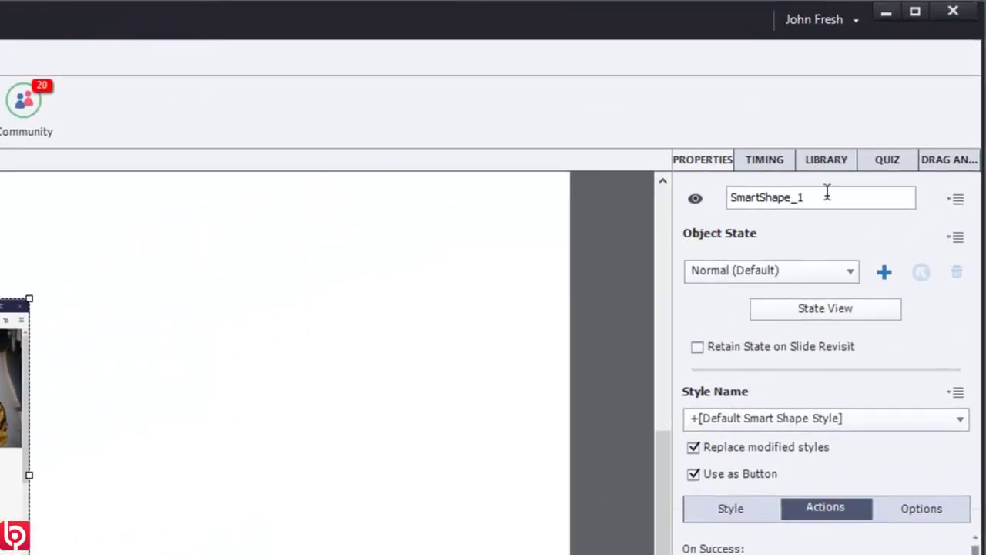
double_click(827, 196)
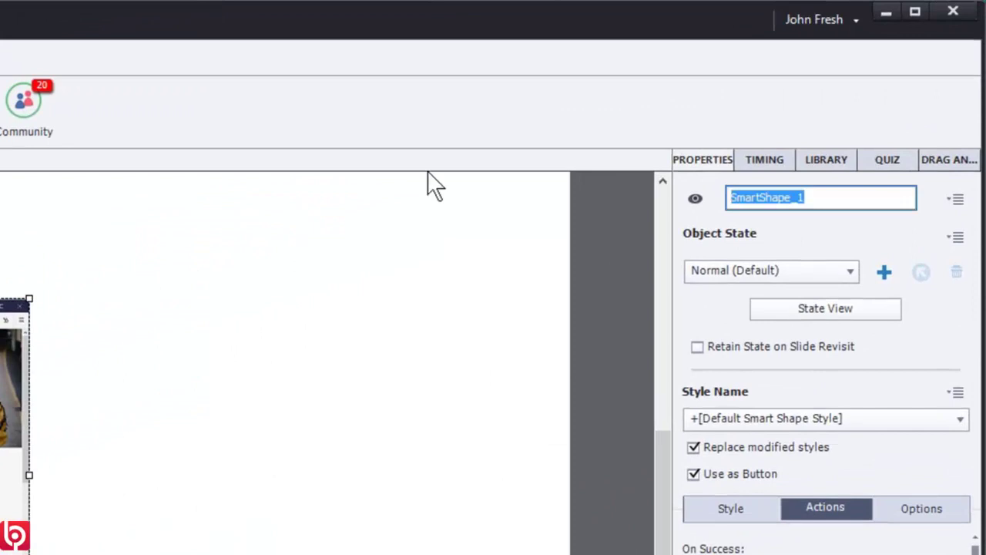
type("SS_BTN_Website_link")
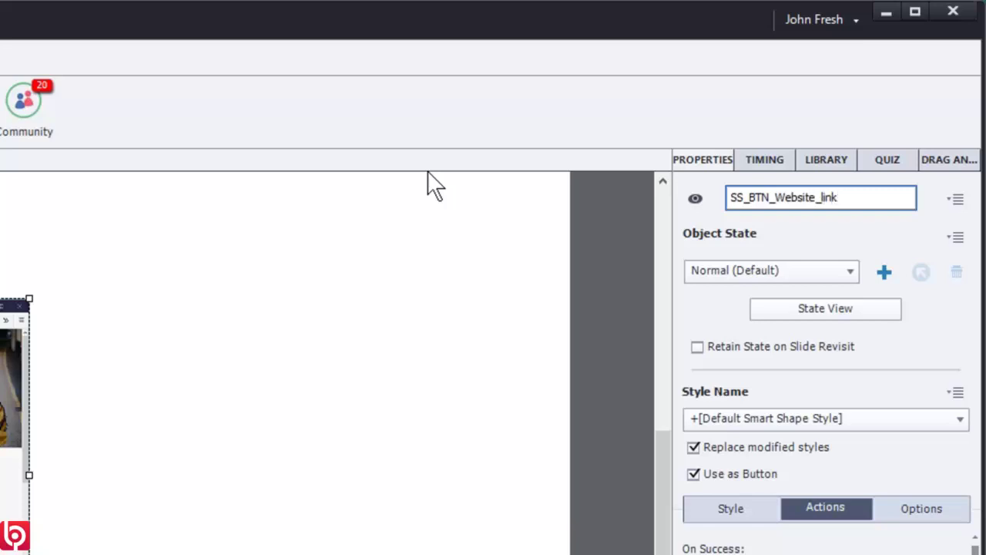
key("Return")
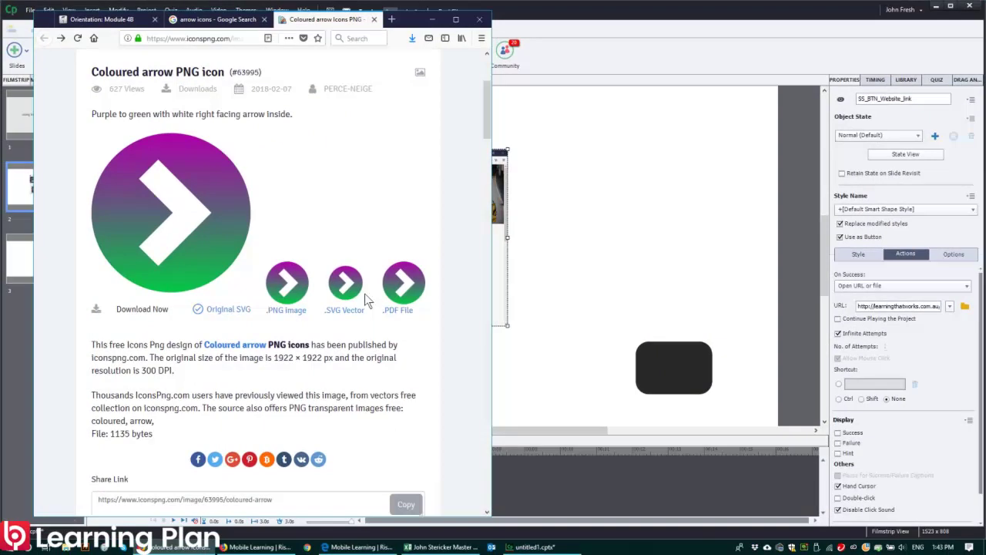
Open the PNG version of the coloured arrow icon, copy the image, and paste it onto slide 2 in Adobe Captivate
left_click(284, 292)
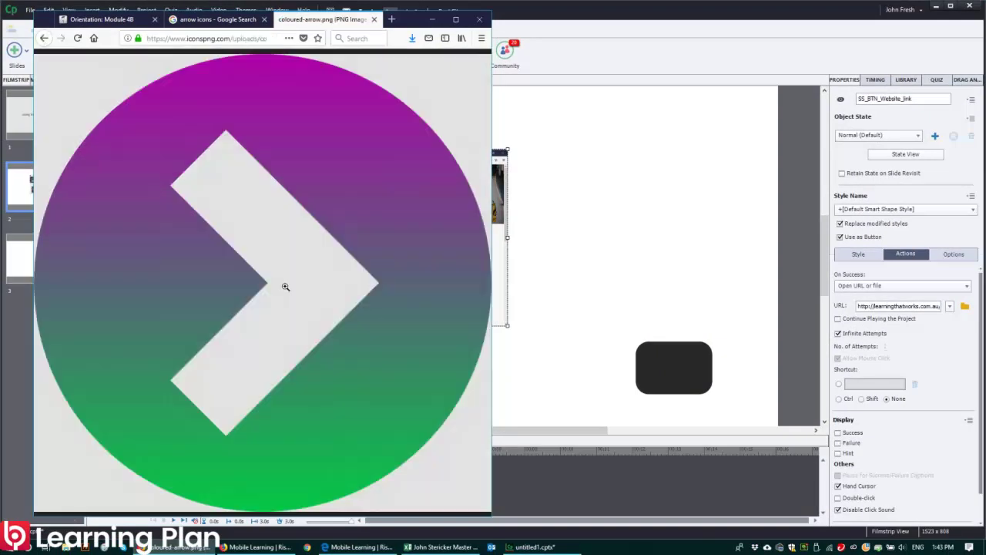
right_click(248, 182)
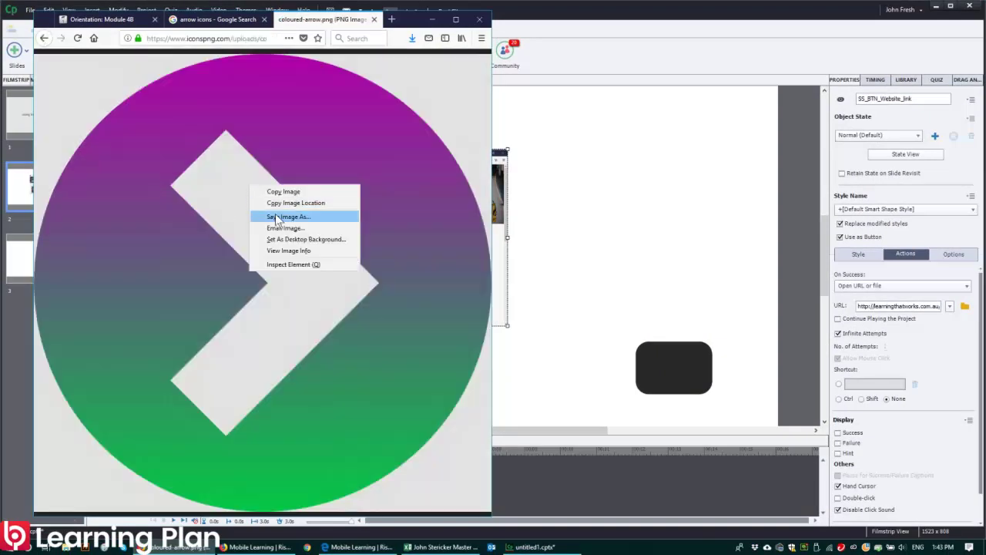
left_click(283, 191)
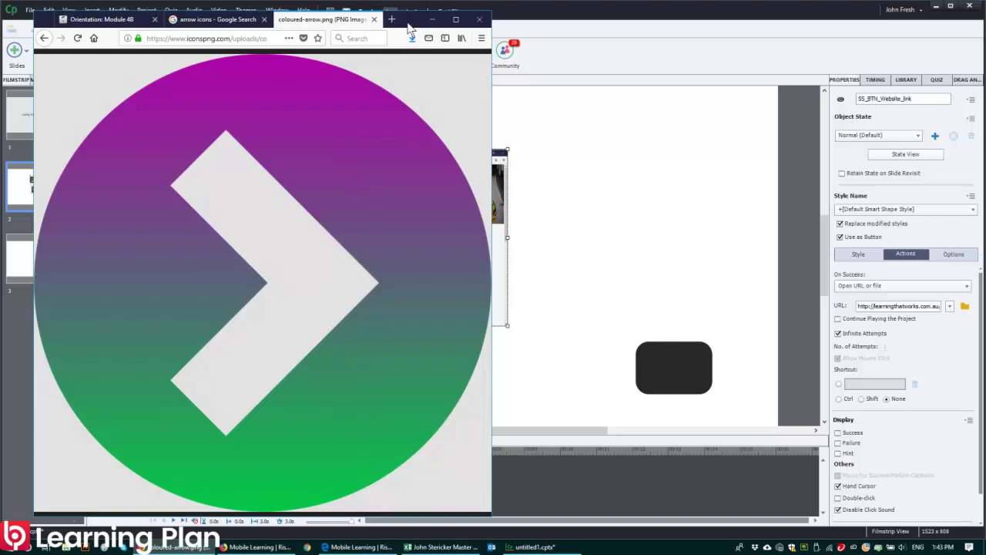
left_click(432, 20)
left_click(556, 113)
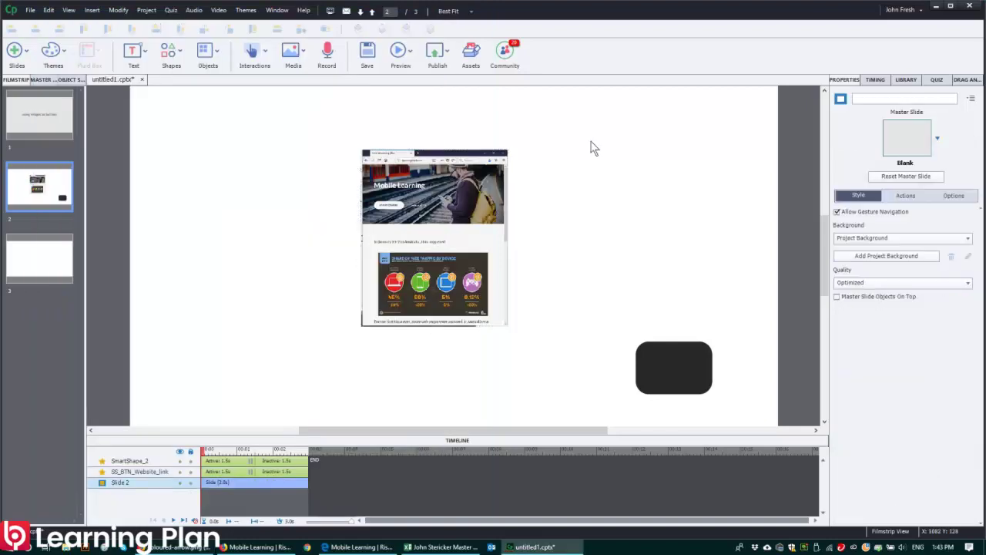
key("ctrl+v")
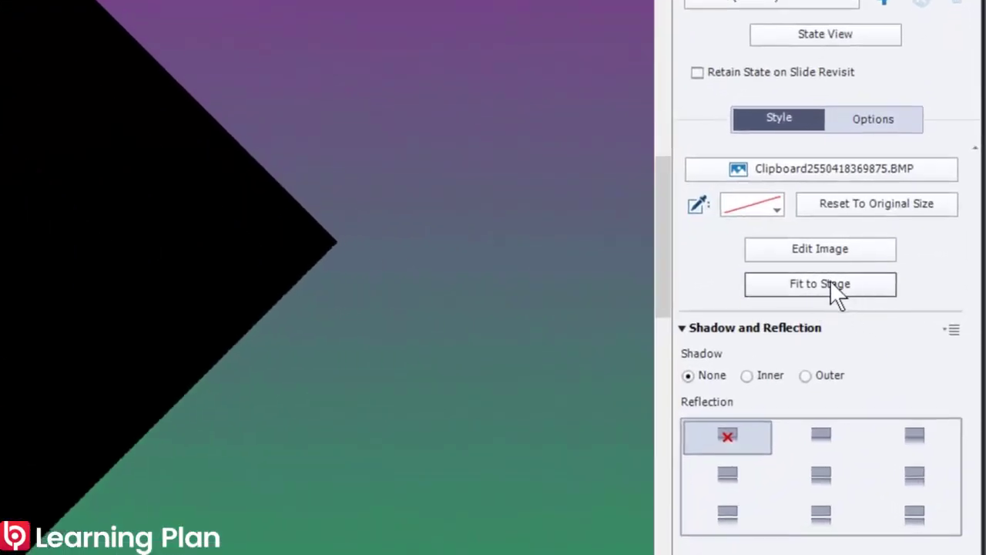
Fit the pasted arrow image to the stage, then scale it down and place it above the black button
left_click(829, 282)
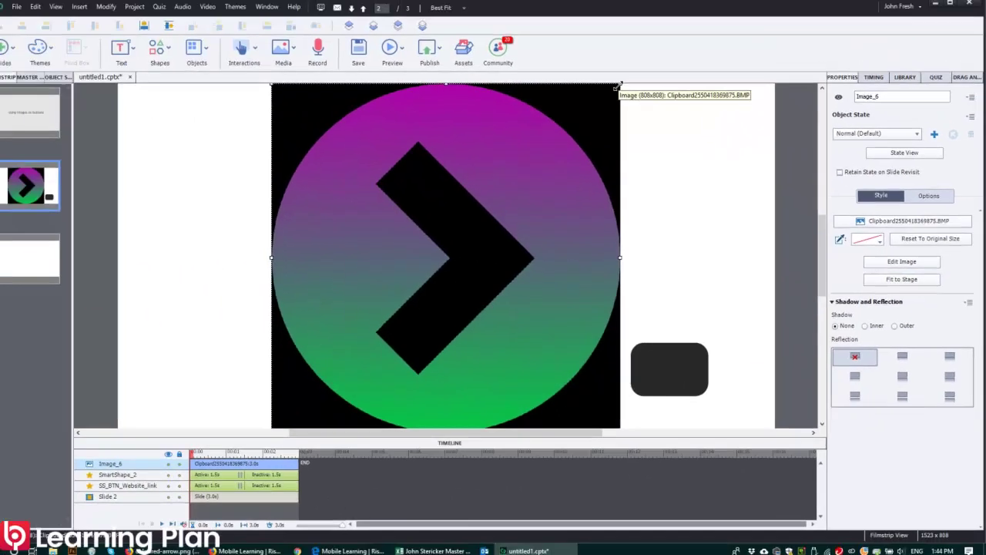
left_click_drag(620, 85, 455, 337)
left_click(455, 338)
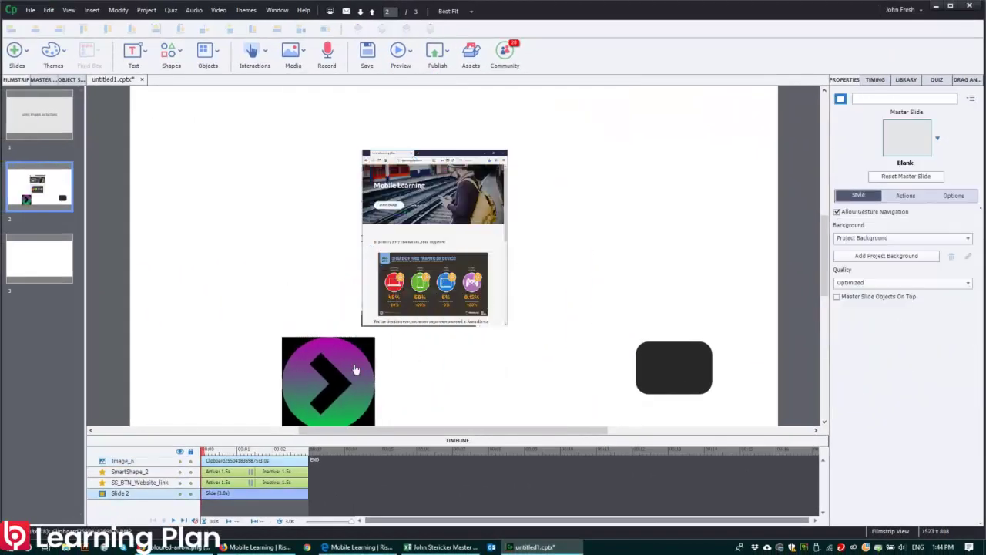
left_click_drag(356, 370, 675, 231)
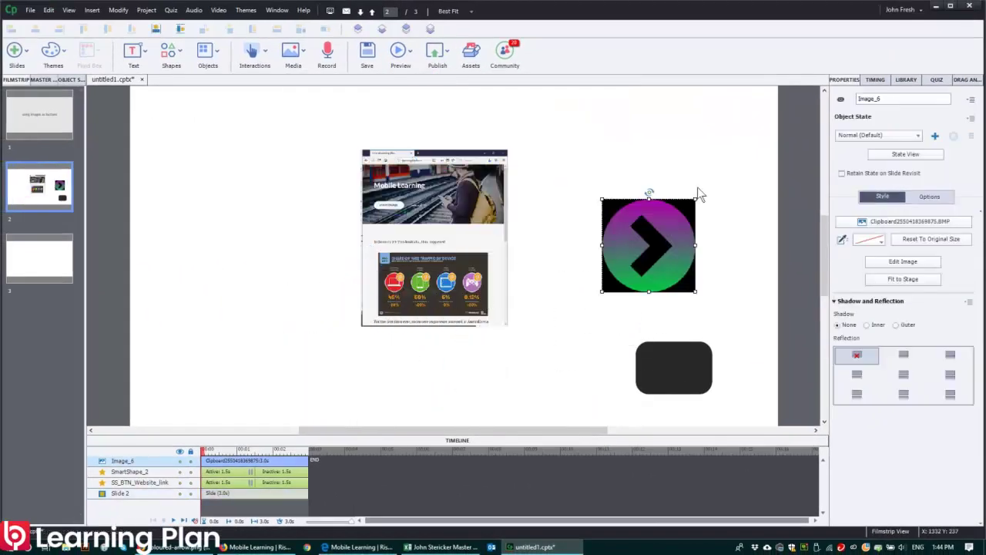
Shift the black button slightly up and left and replace its smart shape with the basic oval
left_click(655, 365)
left_click_drag(674, 359, 647, 343)
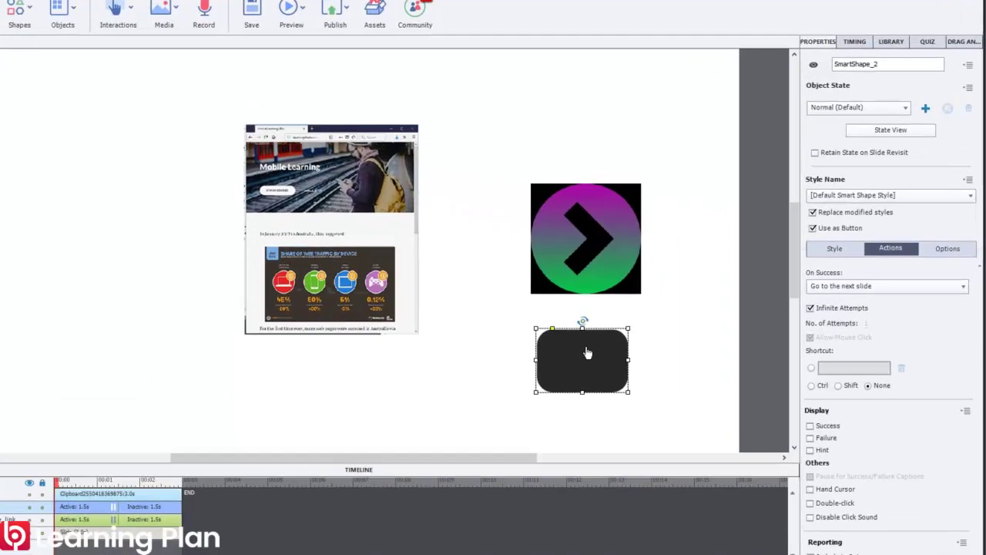
right_click(651, 340)
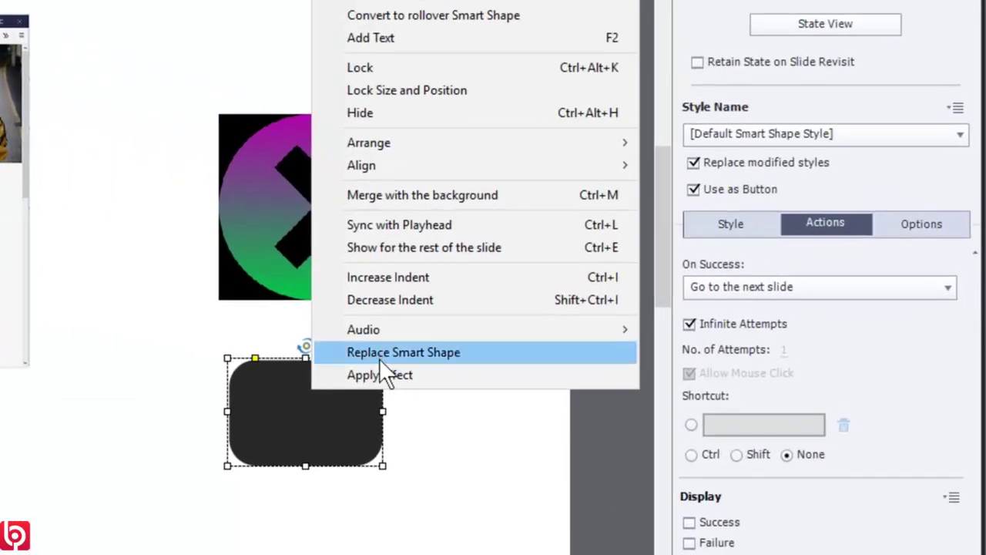
right_click(293, 412)
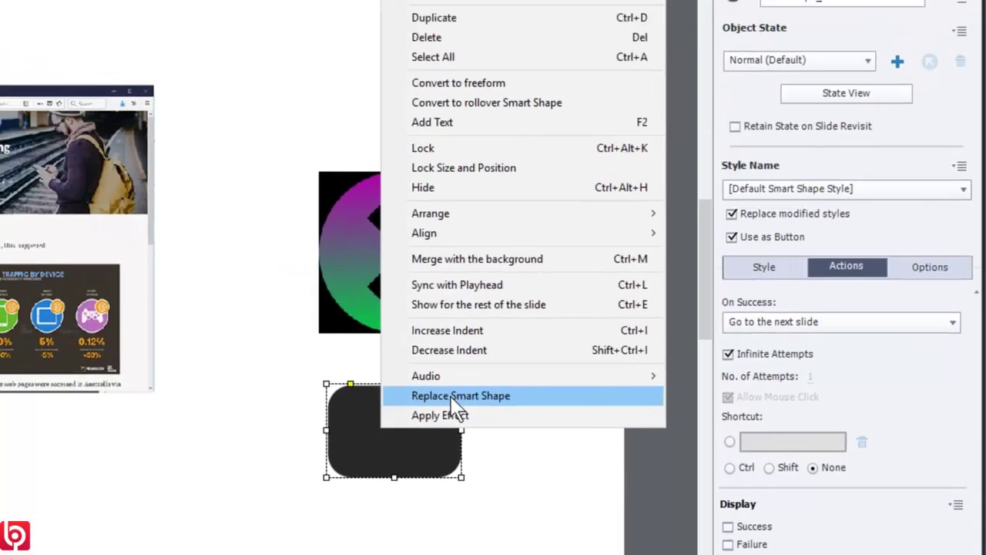
left_click(452, 397)
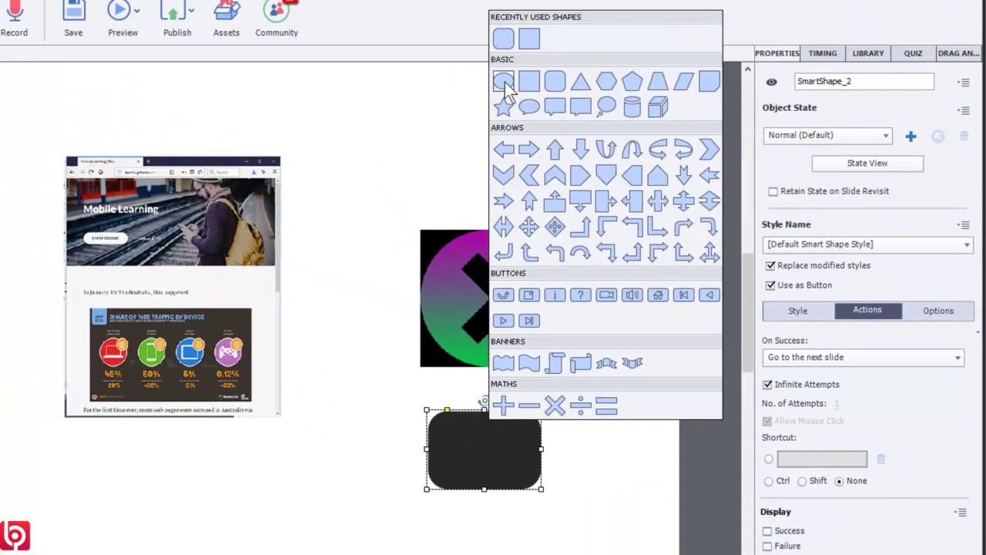
left_click(504, 82)
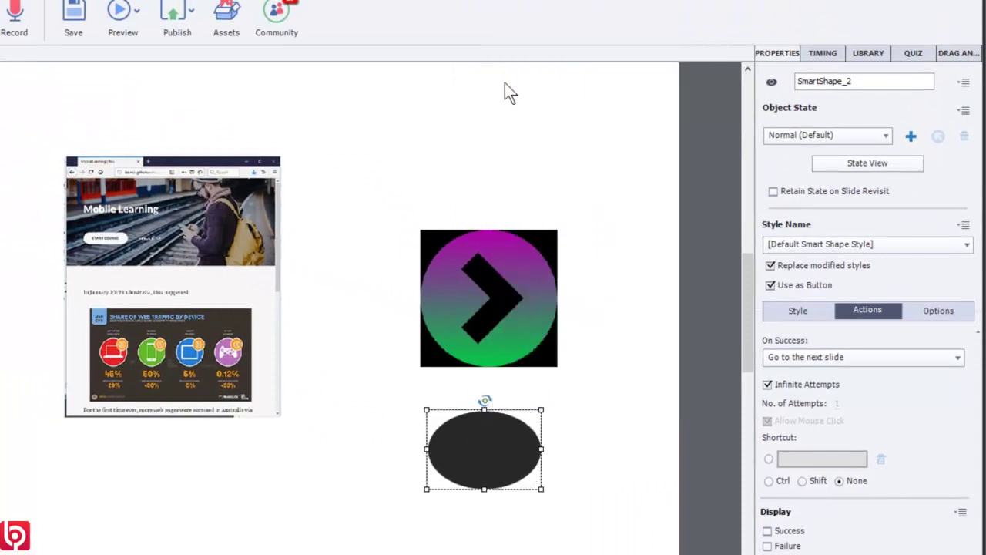
Resize the black oval to the same size as the arrow image and position it directly below that image
left_click(498, 294)
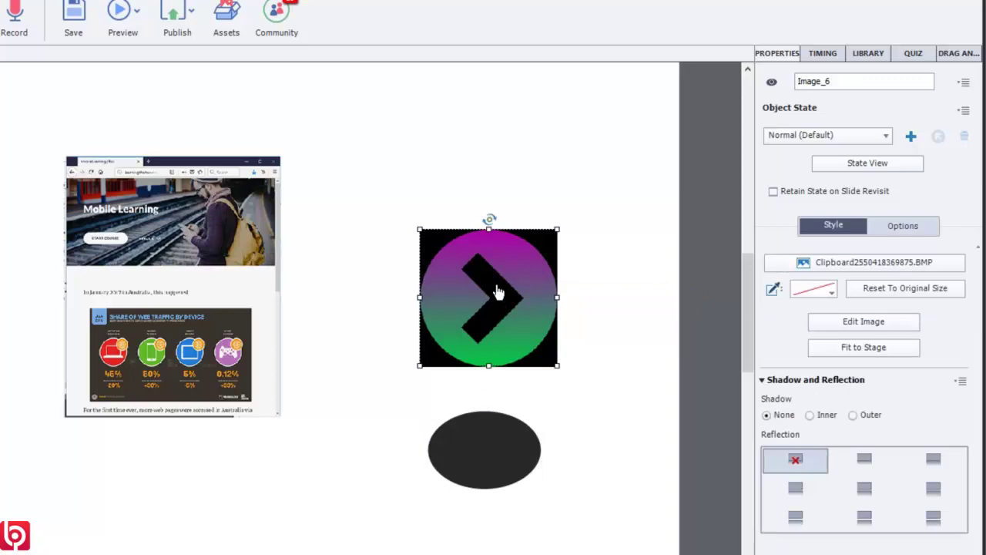
left_click(483, 456)
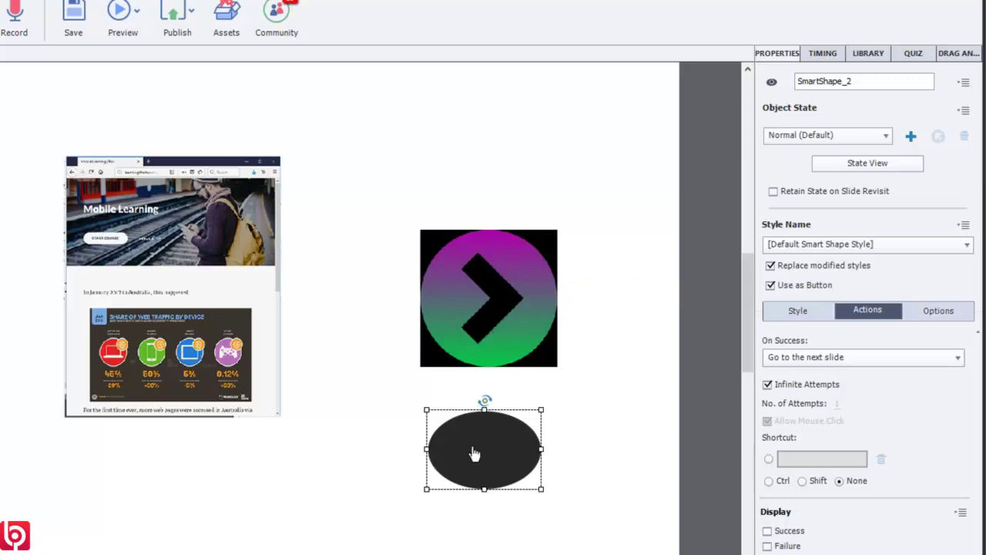
left_click(491, 296)
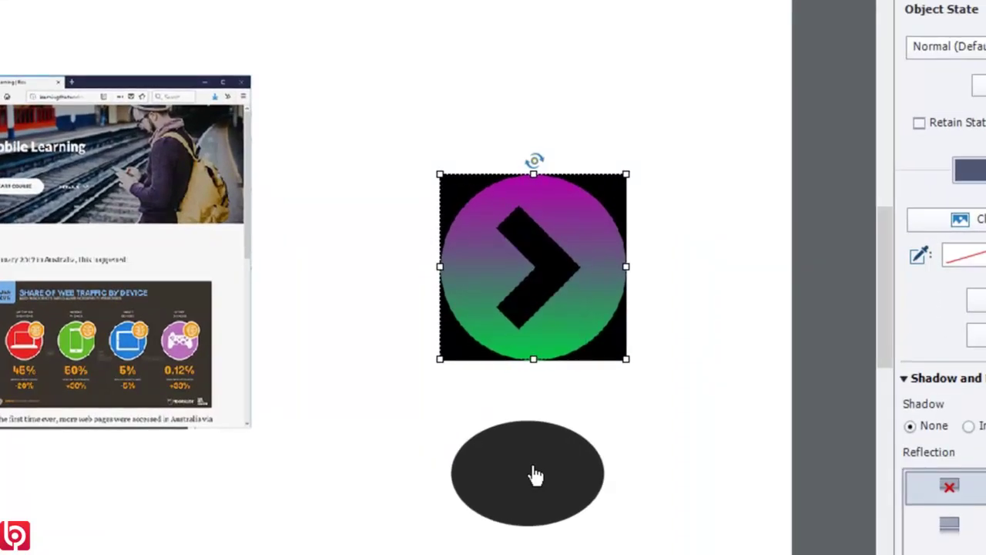
left_click(504, 459)
left_click(501, 341)
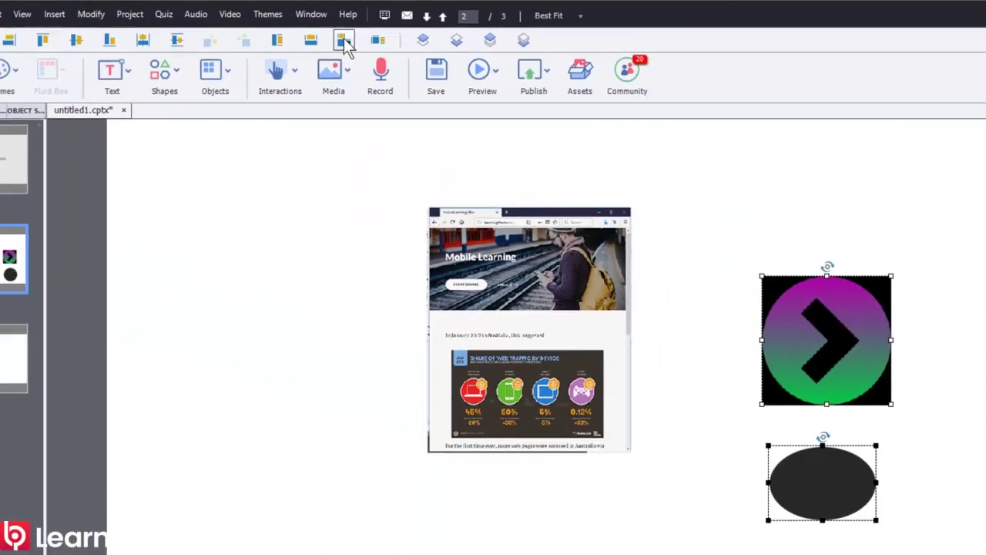
left_click(344, 38)
left_click(961, 383)
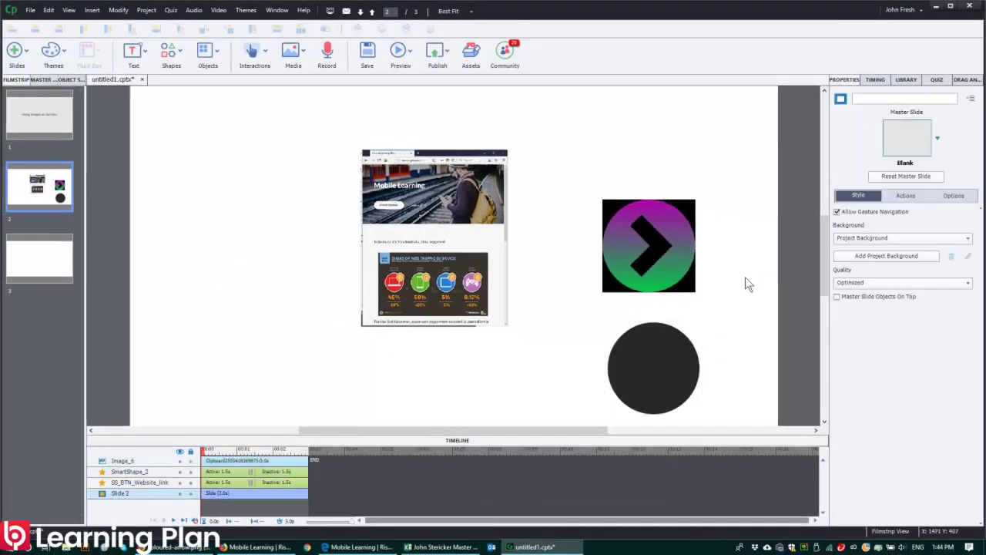
left_click_drag(652, 374, 643, 354)
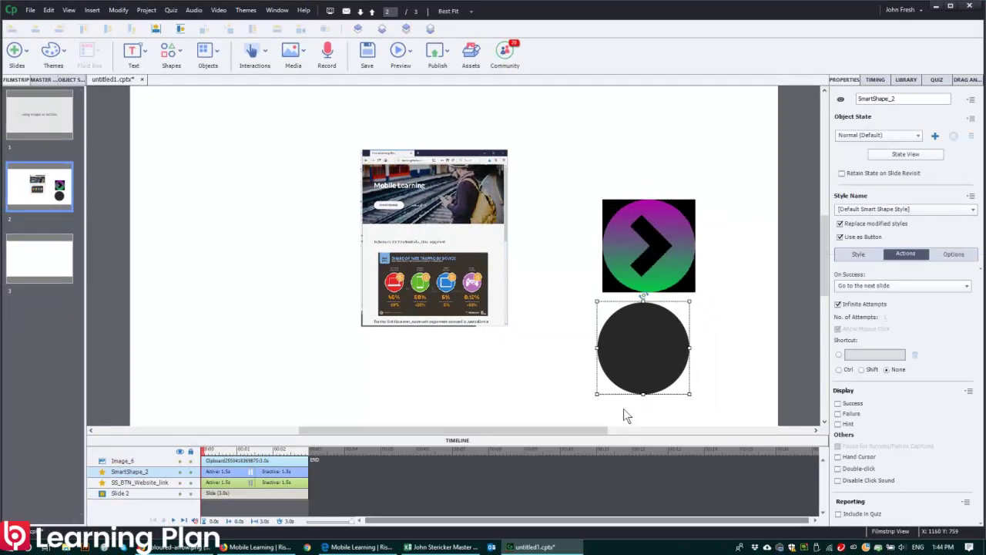
left_click_drag(641, 374, 649, 377)
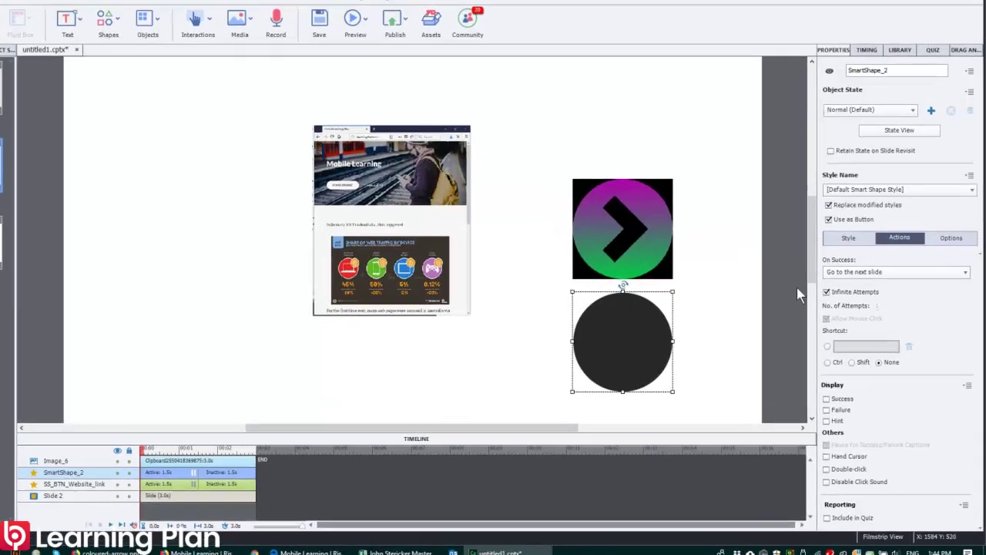
Change the circle's fill type to Image, using the library's arrow picture Clipboard2550418369875.BMP with the default resize settings
left_click(848, 237)
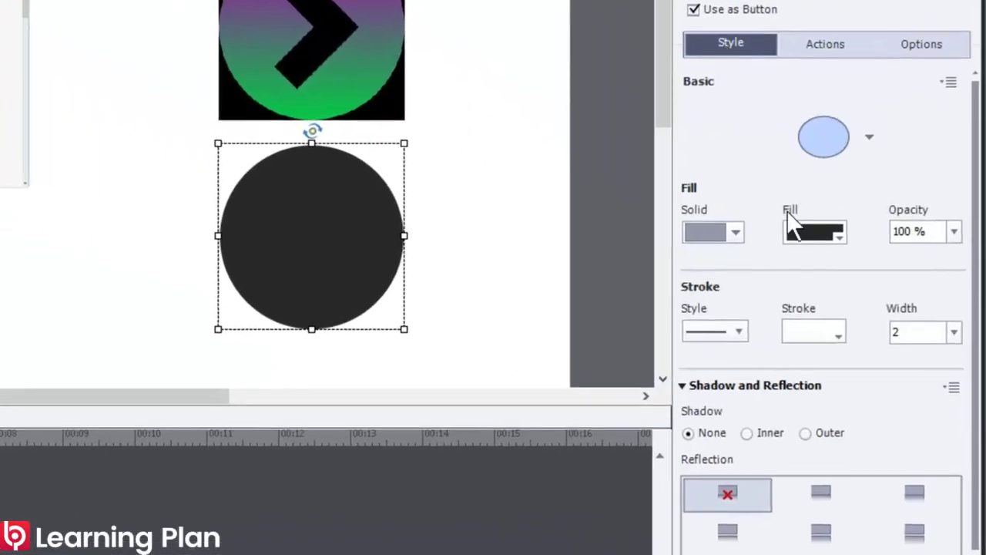
left_click(735, 231)
left_click(720, 327)
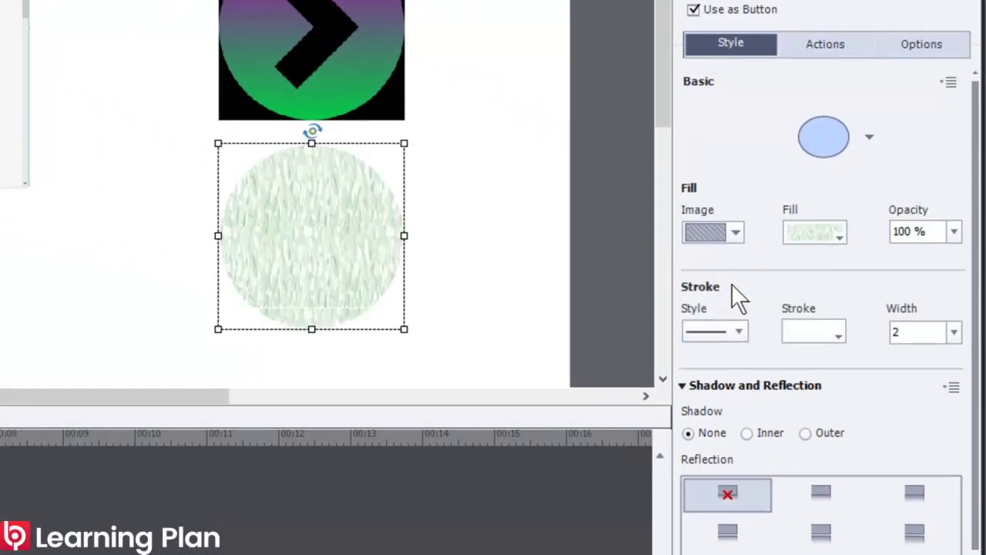
left_click(821, 228)
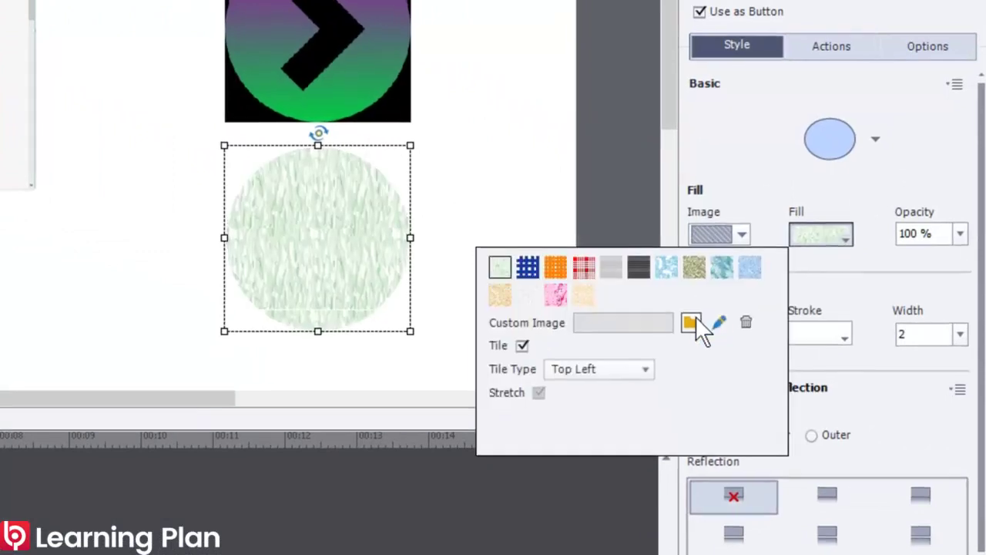
left_click(686, 318)
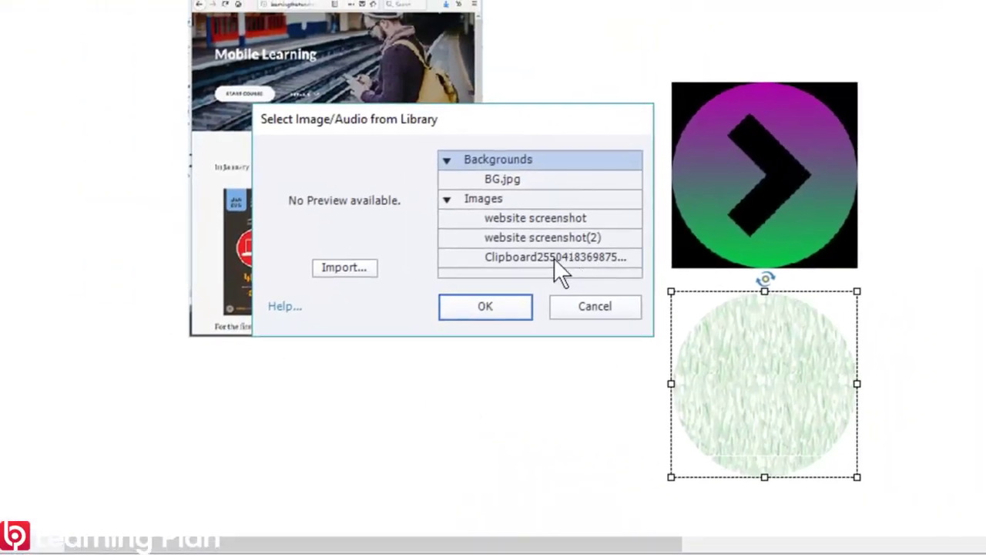
left_click(531, 259)
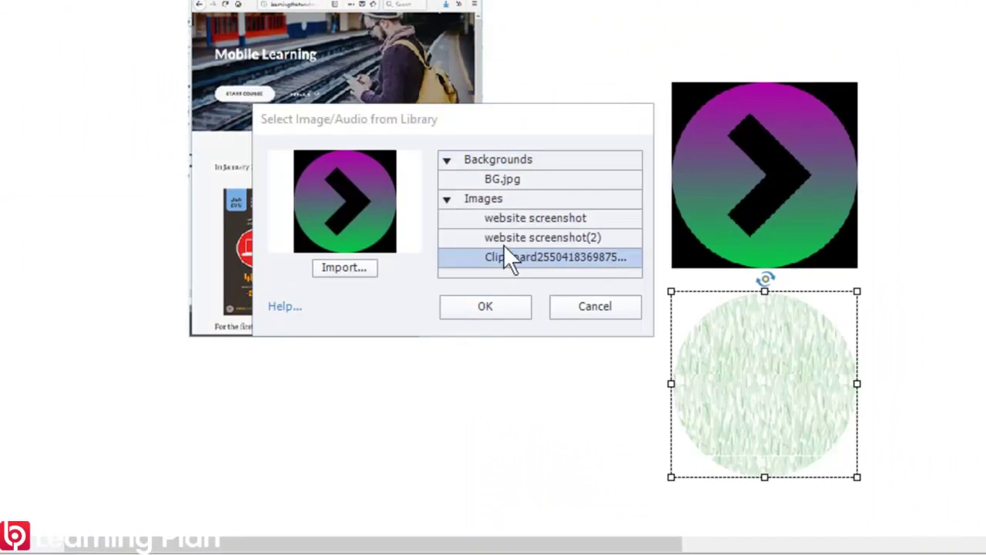
left_click(493, 305)
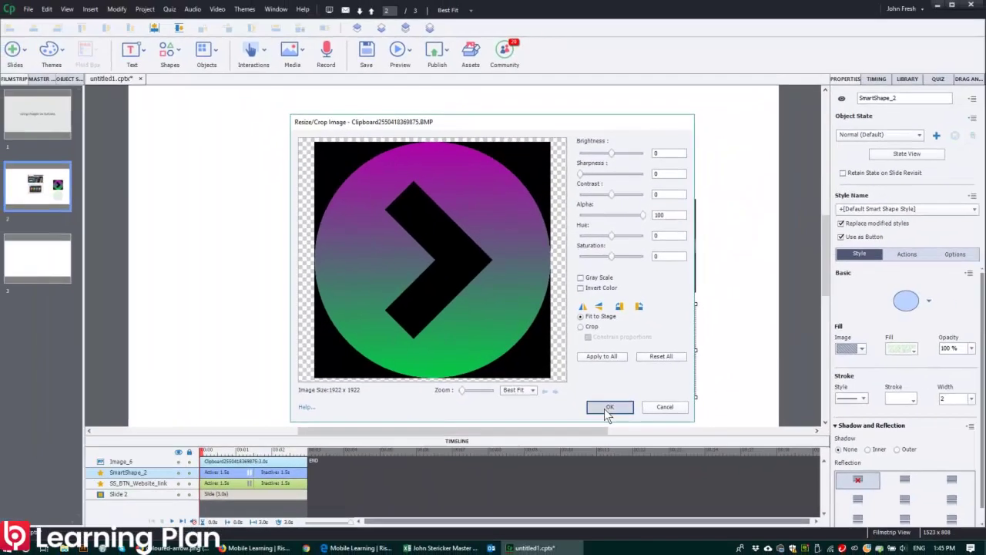
left_click(604, 409)
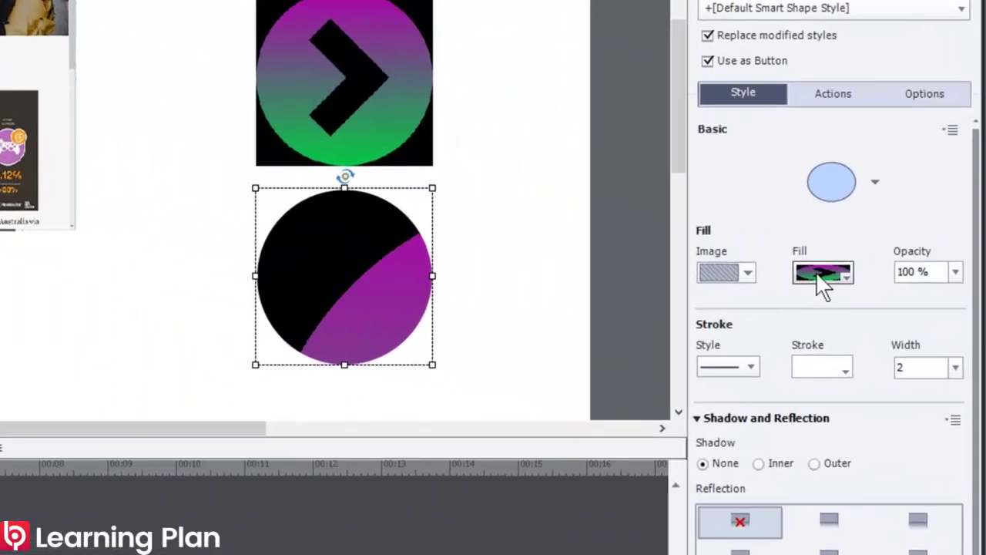
Turn off Tile for the circle's image fill so the arrow stretches across it, then shrink the circle
left_click(900, 348)
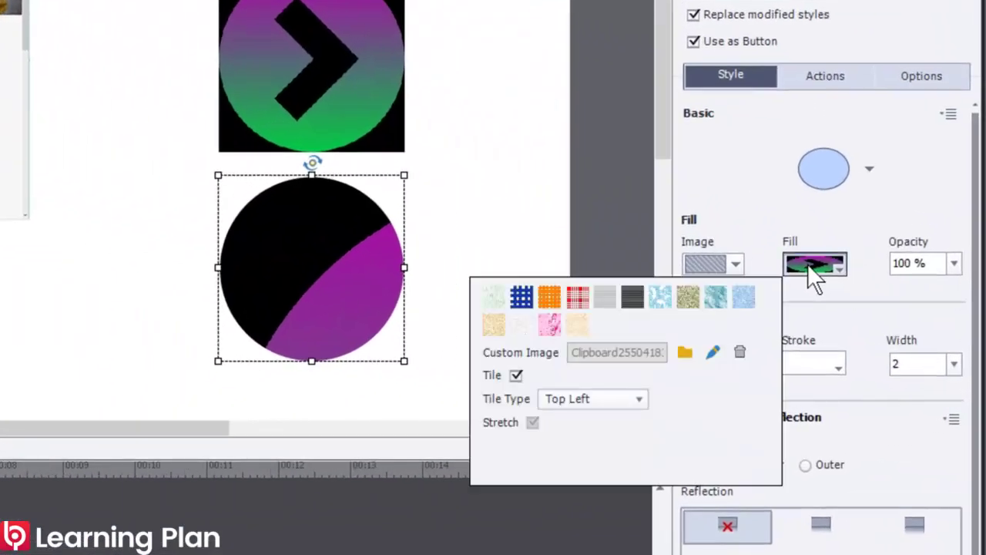
left_click(515, 375)
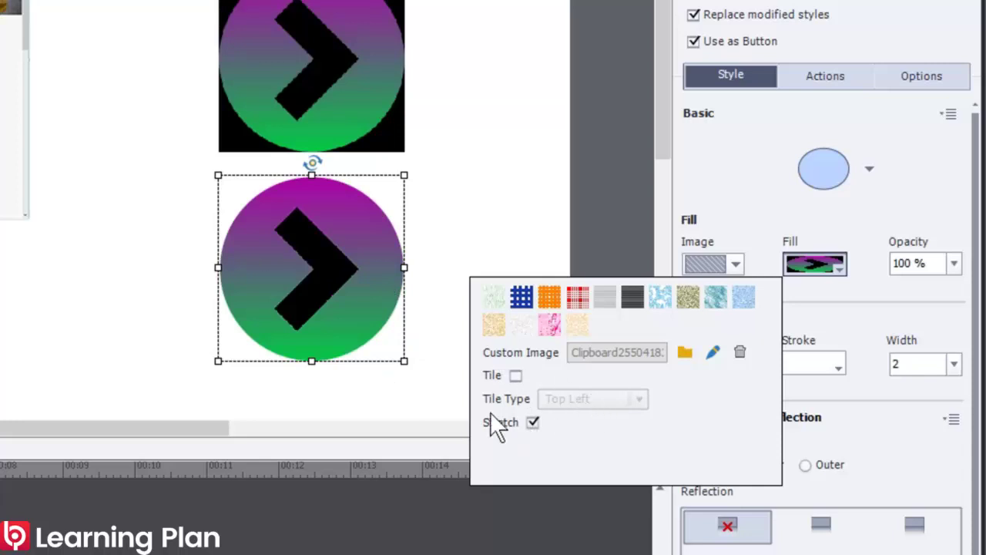
left_click(446, 270)
left_click(363, 303)
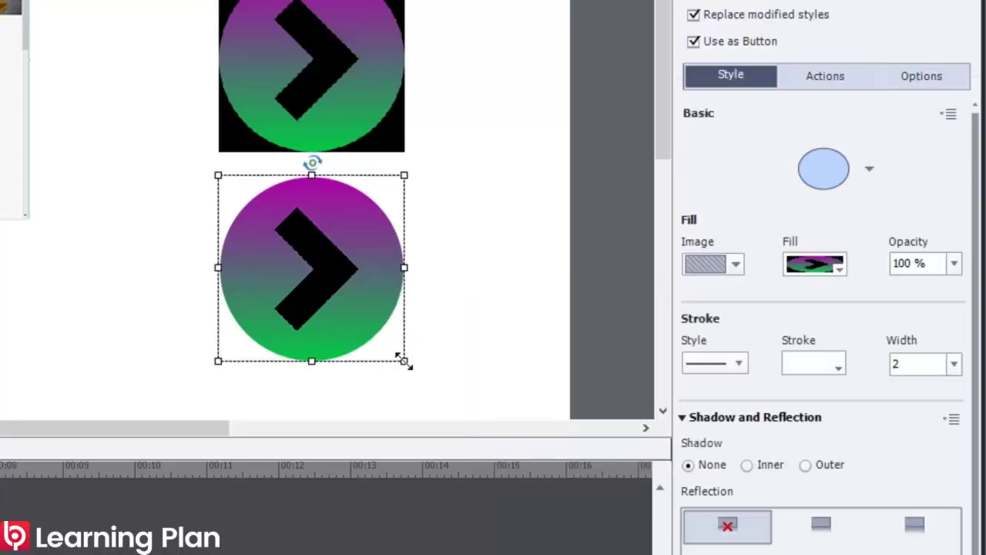
left_click_drag(404, 360, 363, 321)
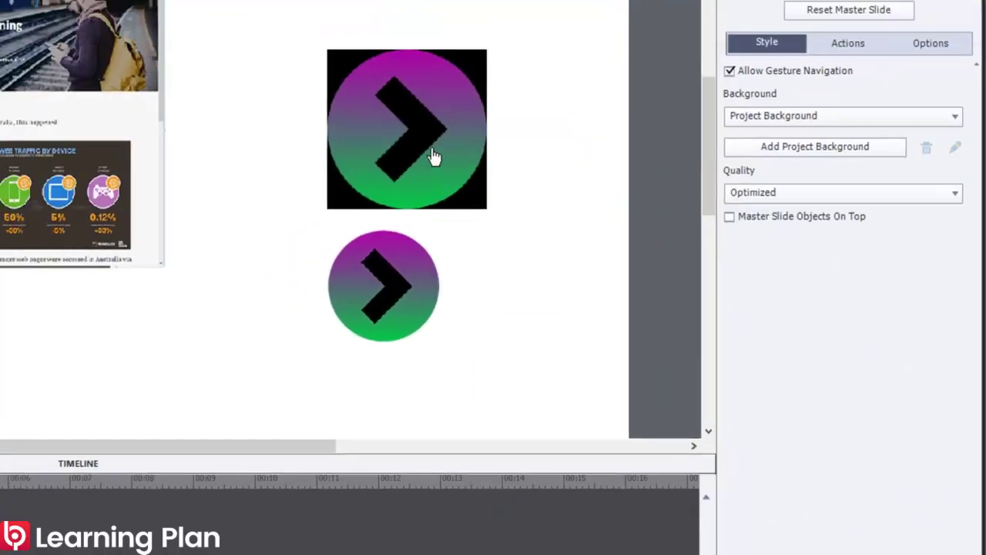
Delete the original square arrow image and move the round arrow button farther toward the slide's lower-right corner
left_click(534, 225)
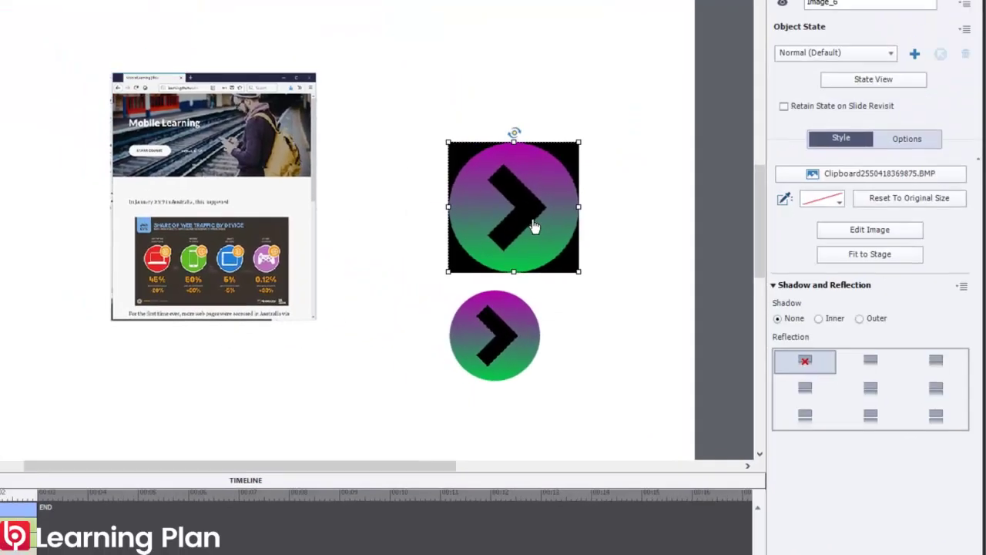
key("Delete")
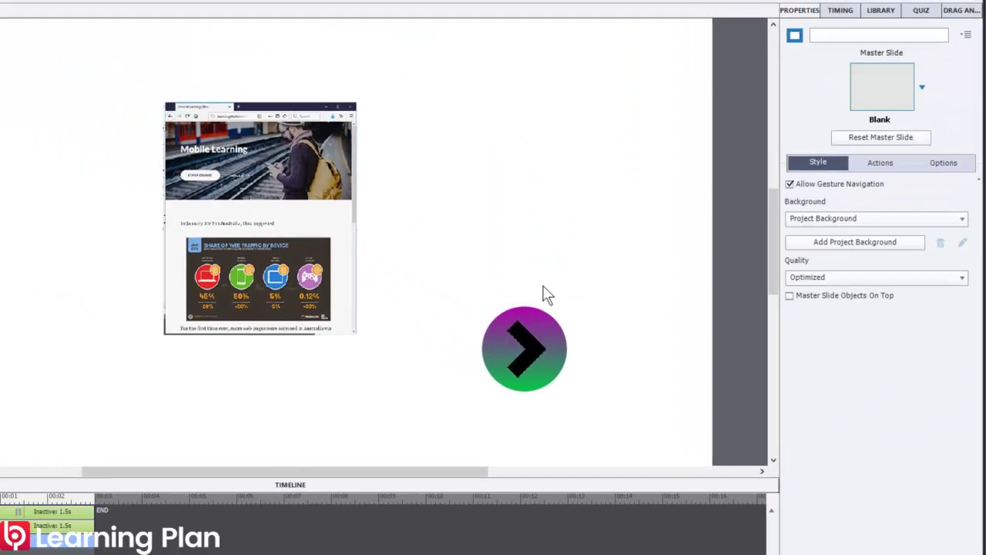
left_click(526, 353)
left_click_drag(526, 352, 562, 405)
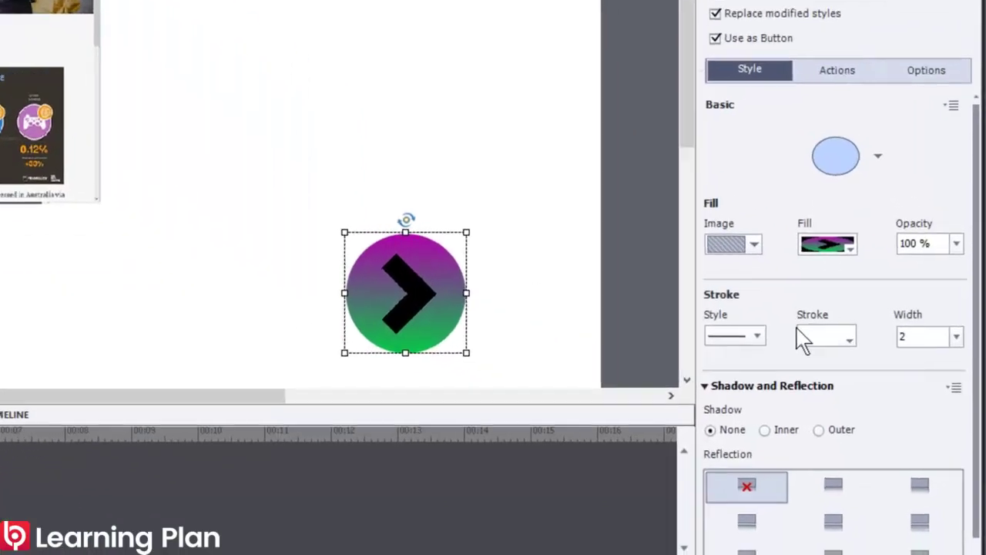
Disable the click sound in the round arrow button's action settings
left_click(866, 184)
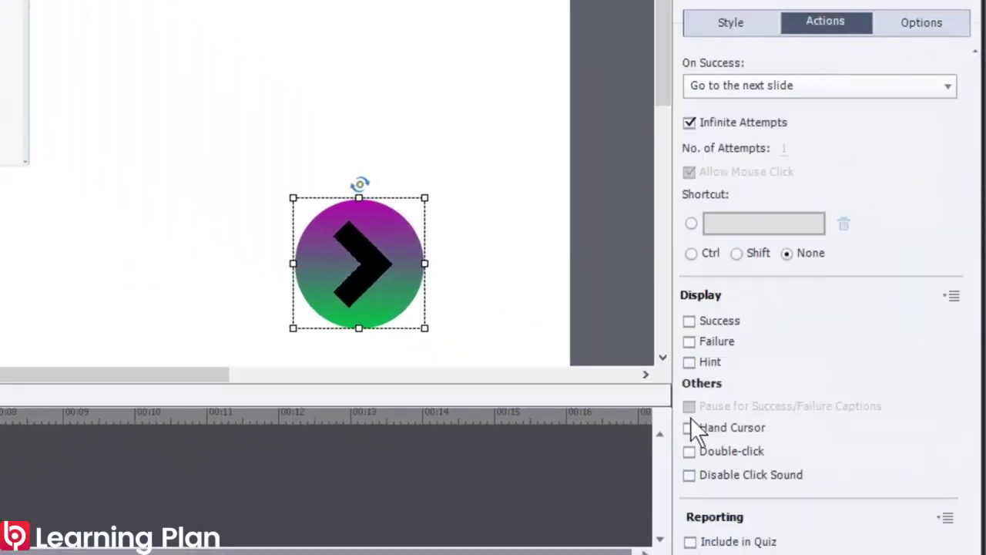
left_click(689, 475)
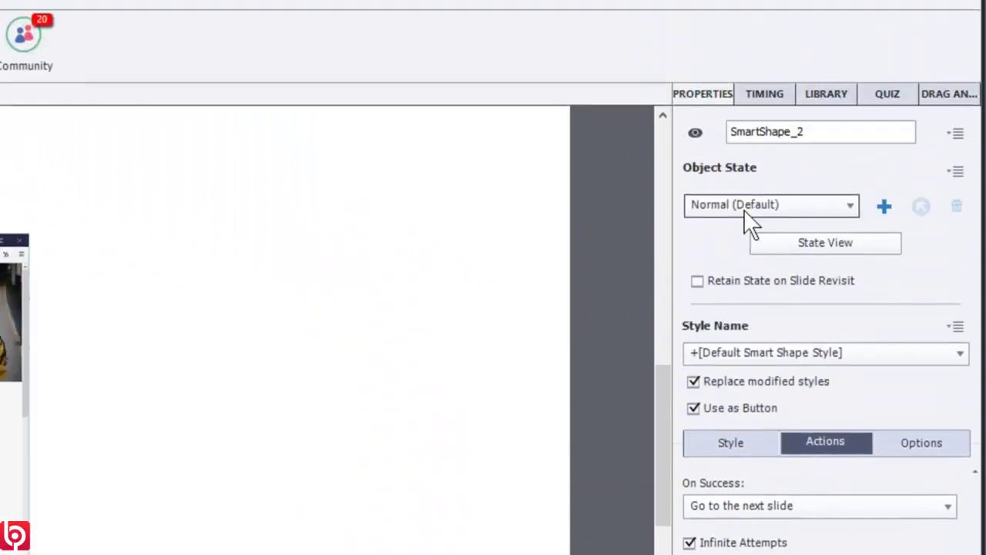
In the arrow button's RollOver state, recolour the fill image with hue 126, saturation 91, contrast 77 and brightness 82
left_click(738, 271)
left_click(728, 318)
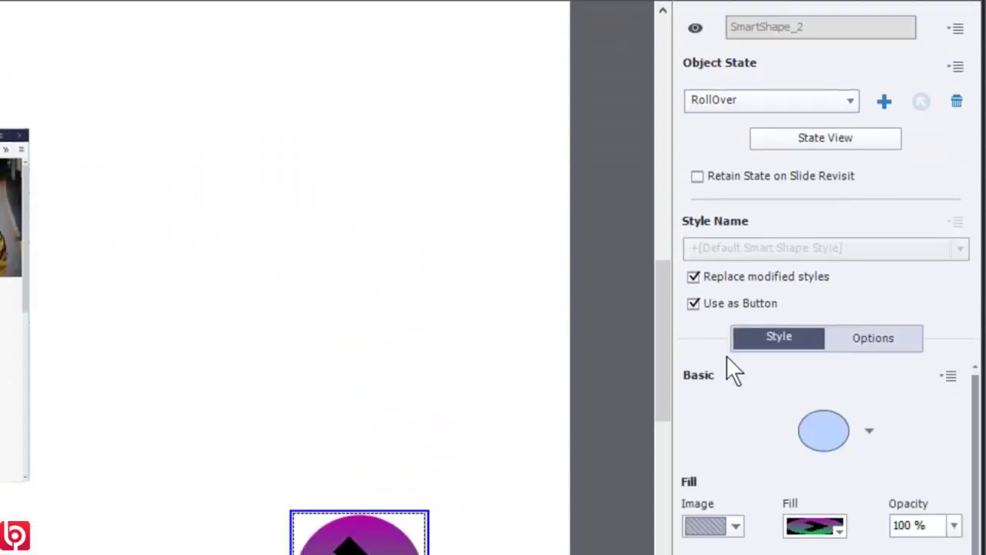
left_click(830, 273)
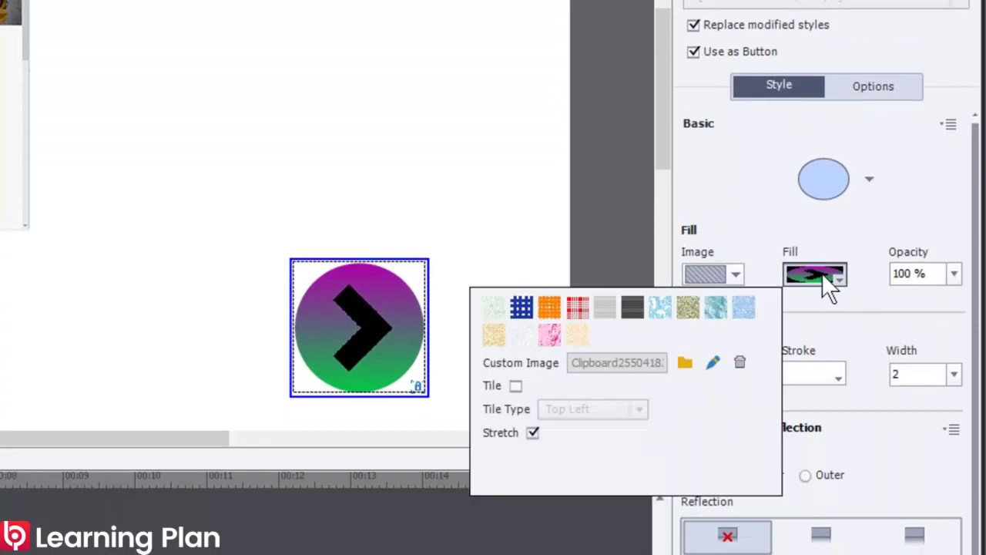
left_click(712, 362)
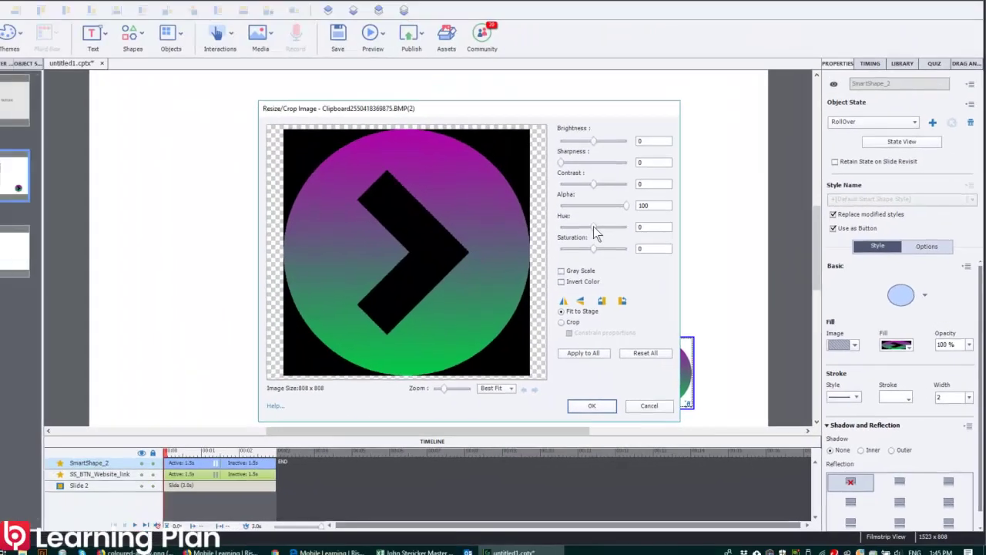
left_click_drag(593, 227, 644, 262)
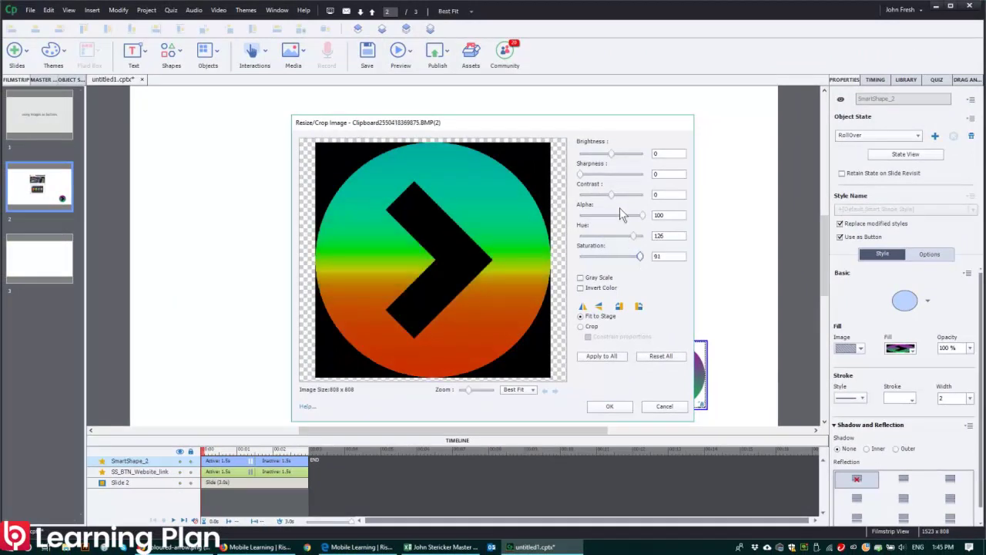
mouse_move(609, 194)
left_mouse_down()
mouse_move(598, 194)
mouse_move(626, 195)
left_mouse_up()
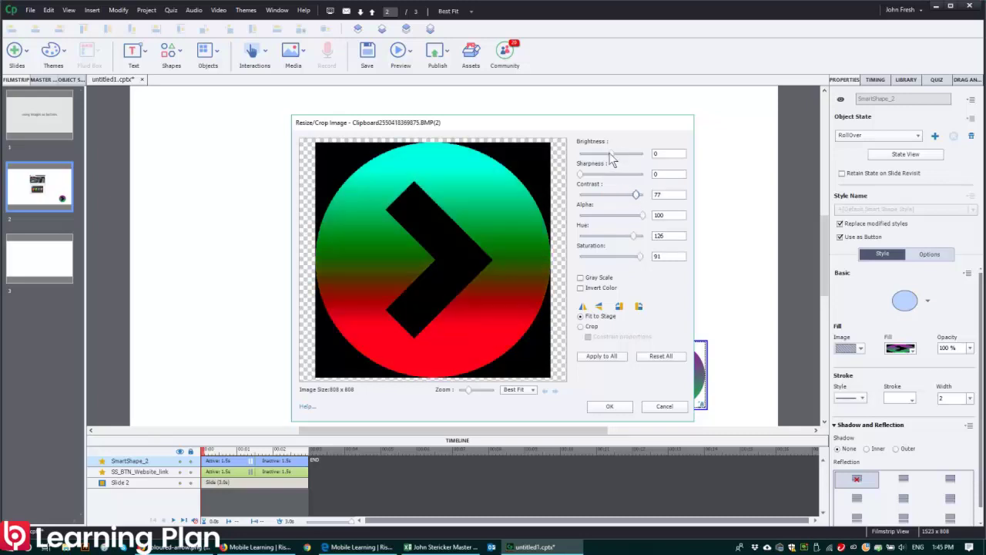
left_click_drag(611, 153, 638, 153)
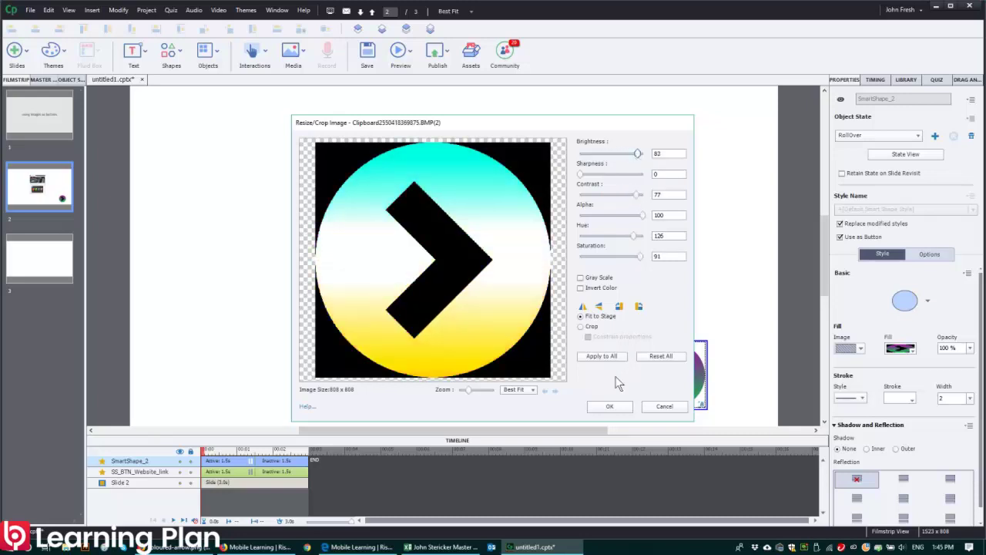
left_click(608, 406)
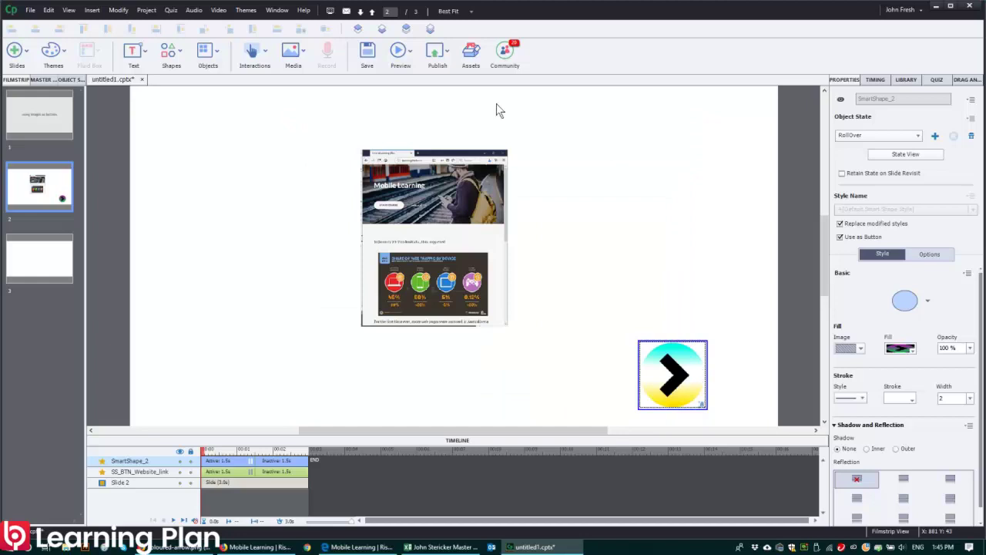
Preview the whole project from slide 1, test the round arrow button on slide 2 and close the preview
left_click(358, 106)
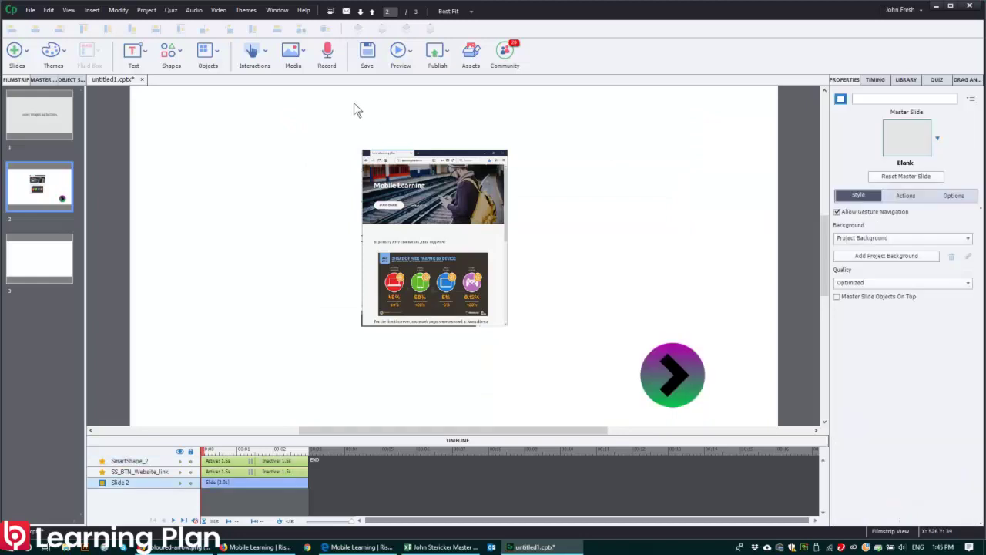
left_click(65, 100)
left_click(399, 52)
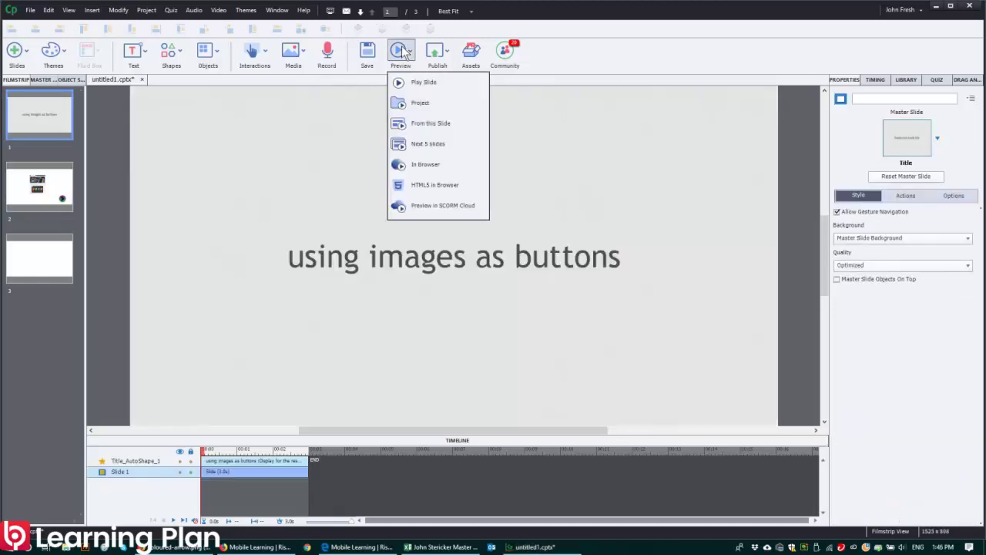
left_click(416, 103)
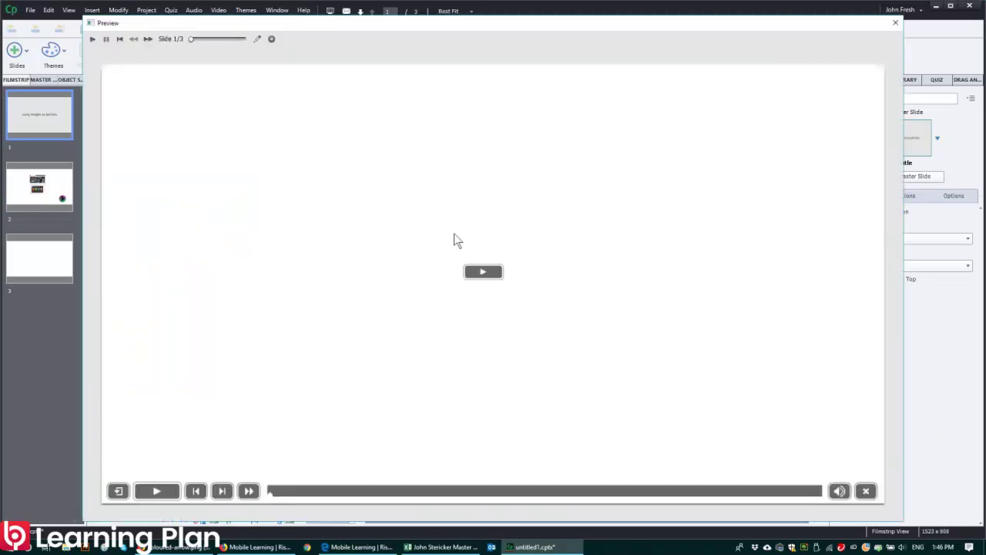
left_click(483, 272)
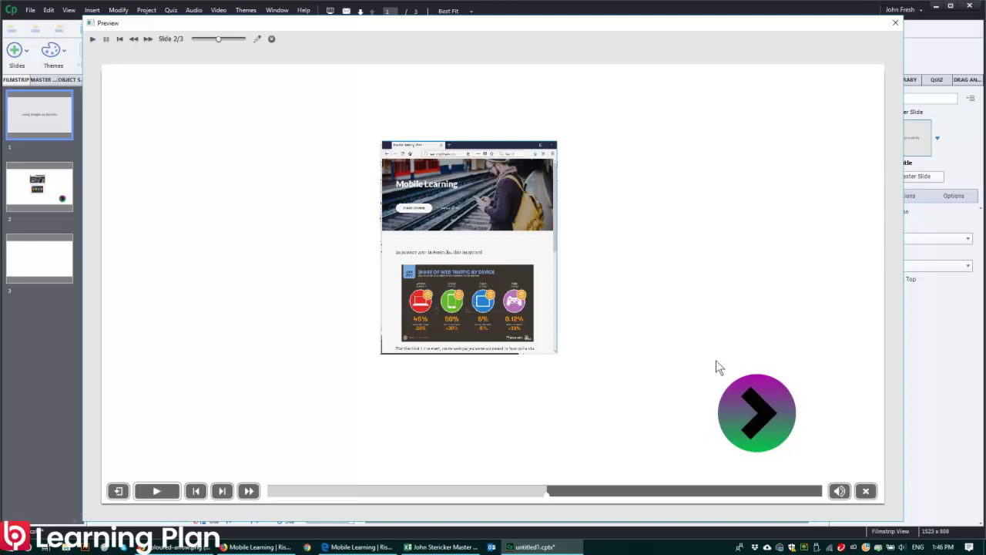
left_click(759, 412)
left_click(895, 23)
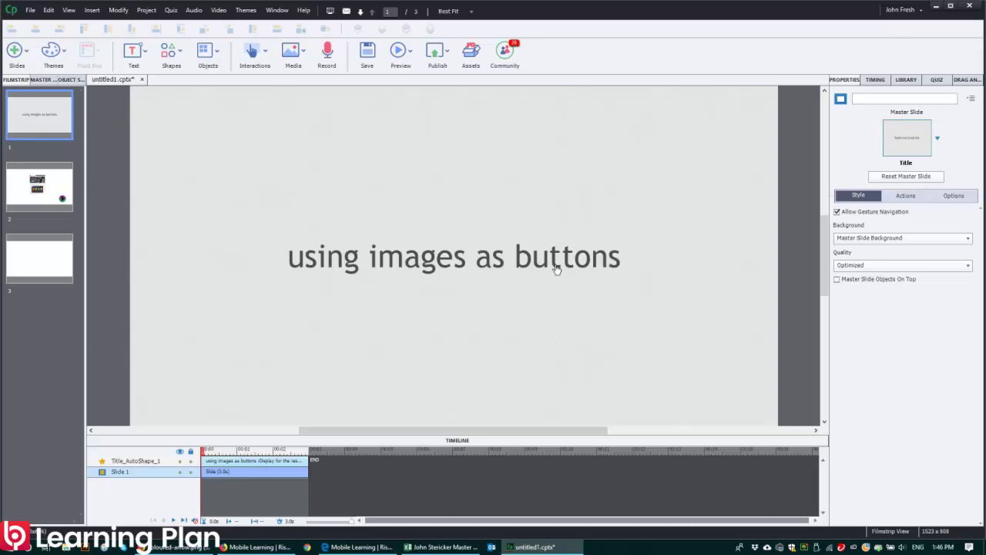
Paste the arrow image onto slide 2 with Fit to Stage, shrink it and place it near the slide's upper-right corner
left_click(66, 193)
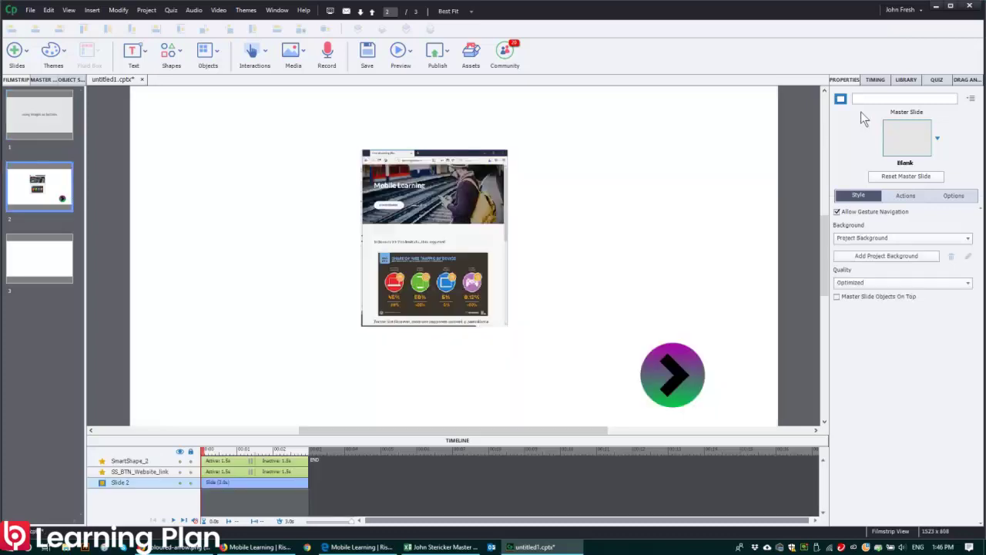
key("ctrl+v")
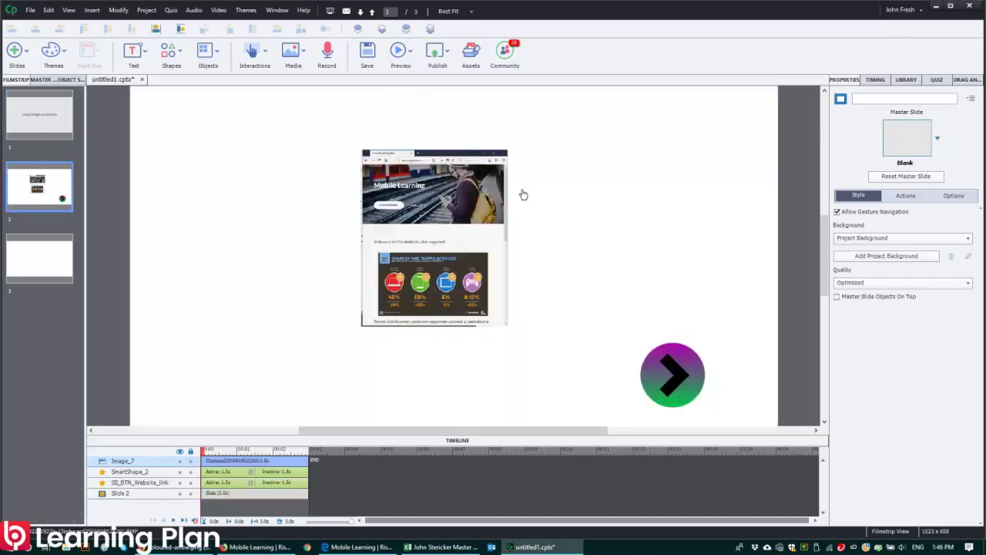
left_click(909, 279)
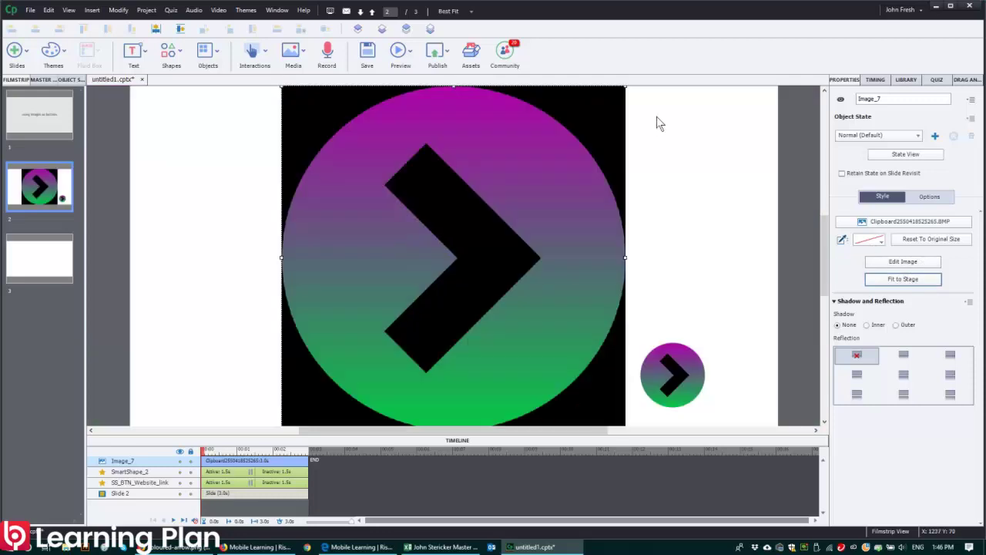
left_click_drag(624, 91, 378, 330)
left_click(350, 372)
left_click_drag(350, 372, 644, 147)
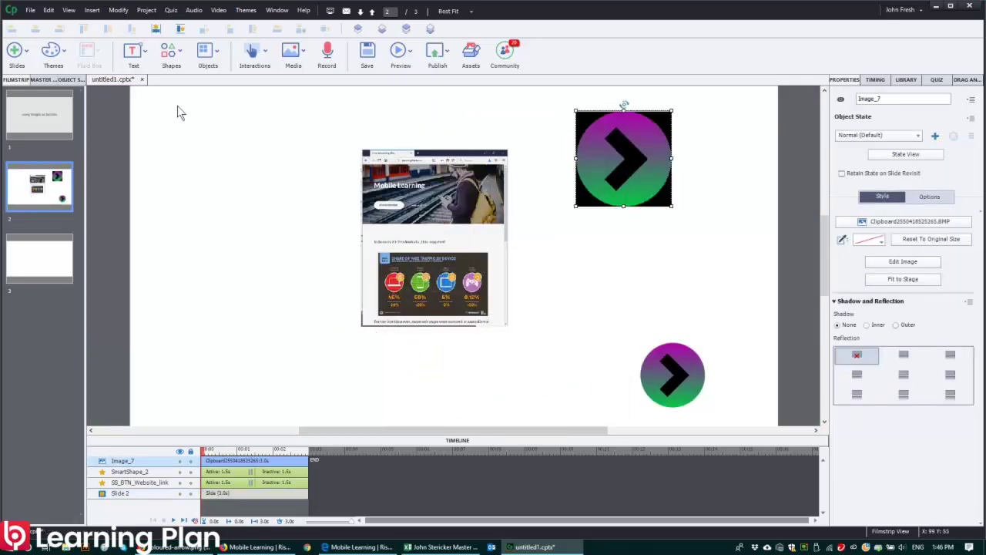
Draw a wide oval smart shape in the empty area left of the website screenshot
left_click(174, 54)
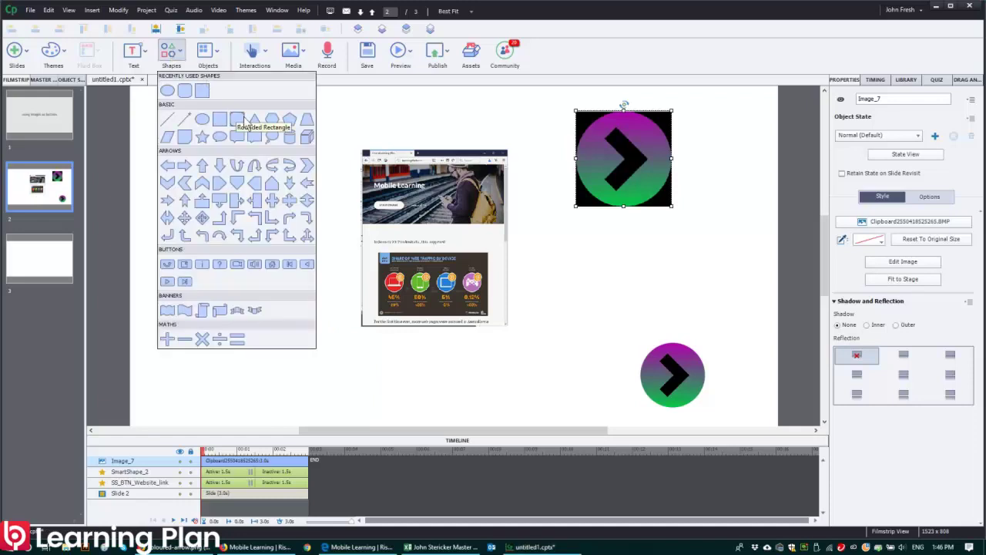
left_click(204, 126)
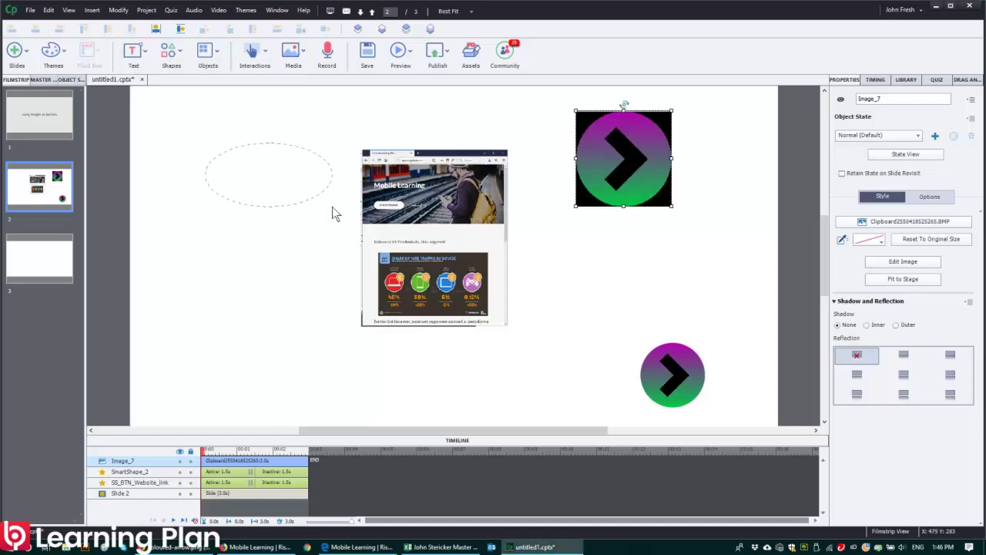
left_click_drag(332, 206, 332, 207)
left_click_drag(267, 175, 245, 186)
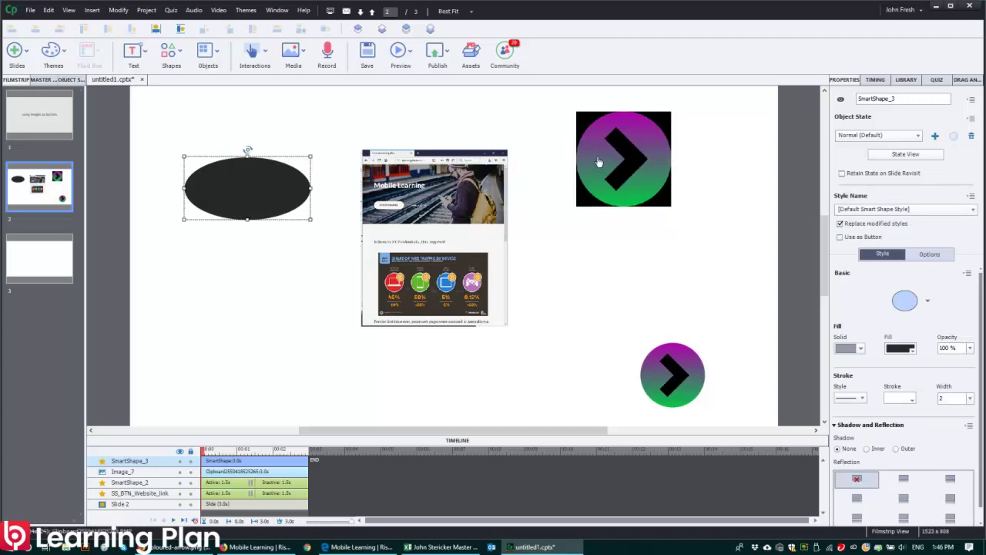
Resize the black oval to the same size as the pasted square arrow image
left_click(624, 155)
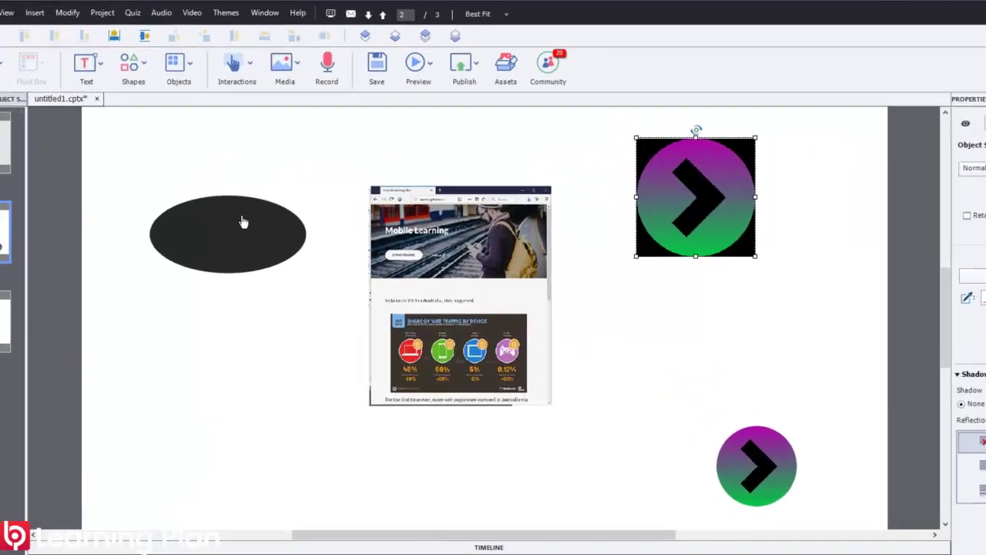
left_click(261, 179, "shift")
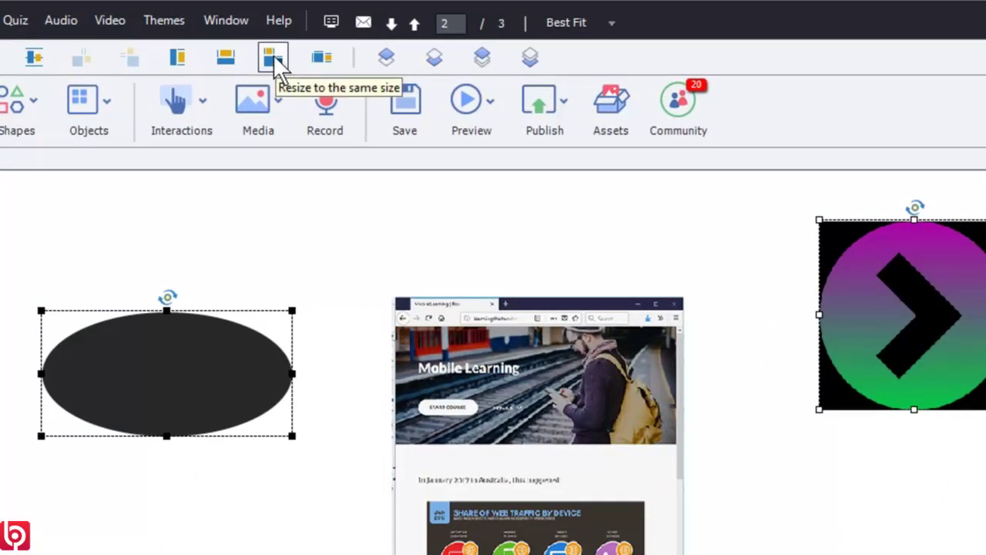
left_click(273, 55)
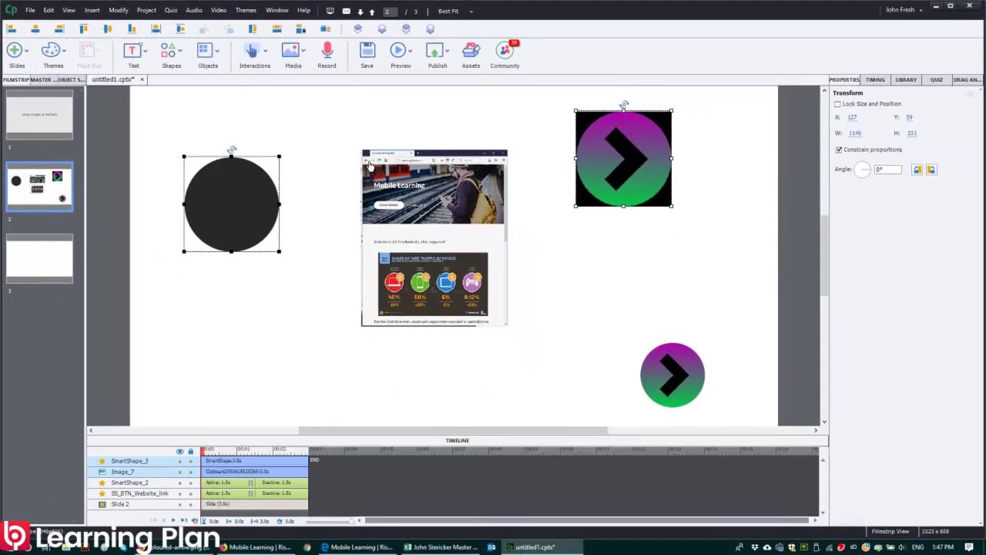
left_click(334, 137)
Use the black circle as a button and give it an image fill with the library's purple-green arrow picture, stretched across the circle
left_click(246, 191)
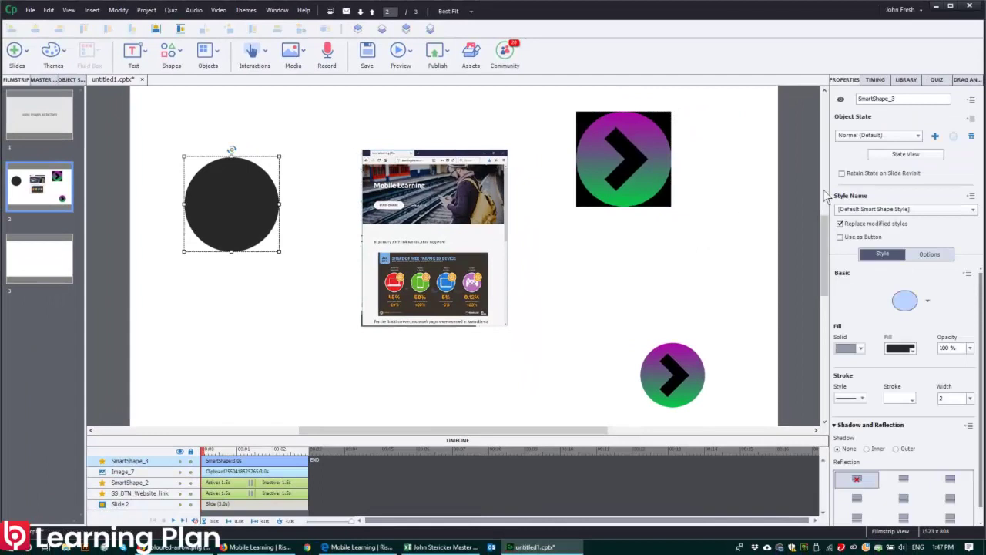
left_click(841, 236)
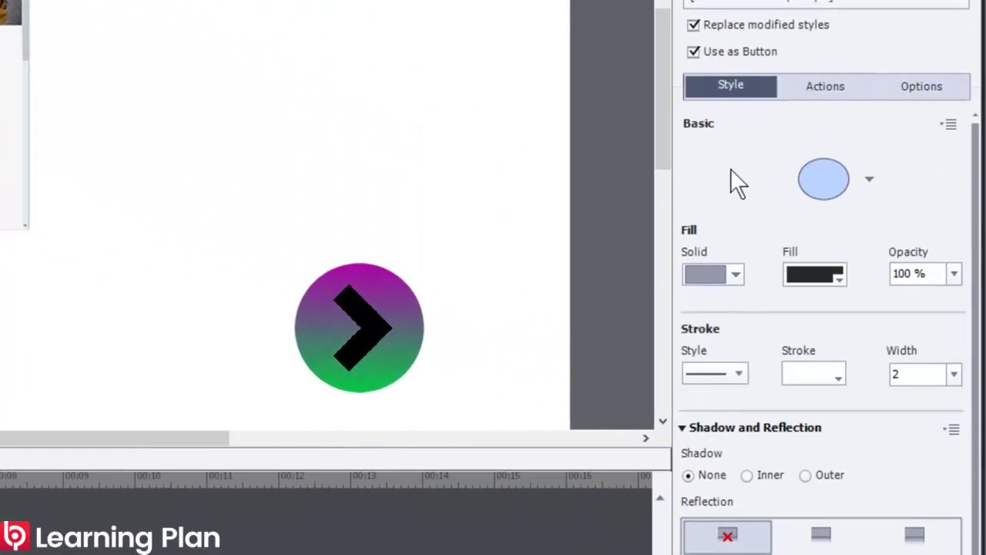
left_click(720, 279)
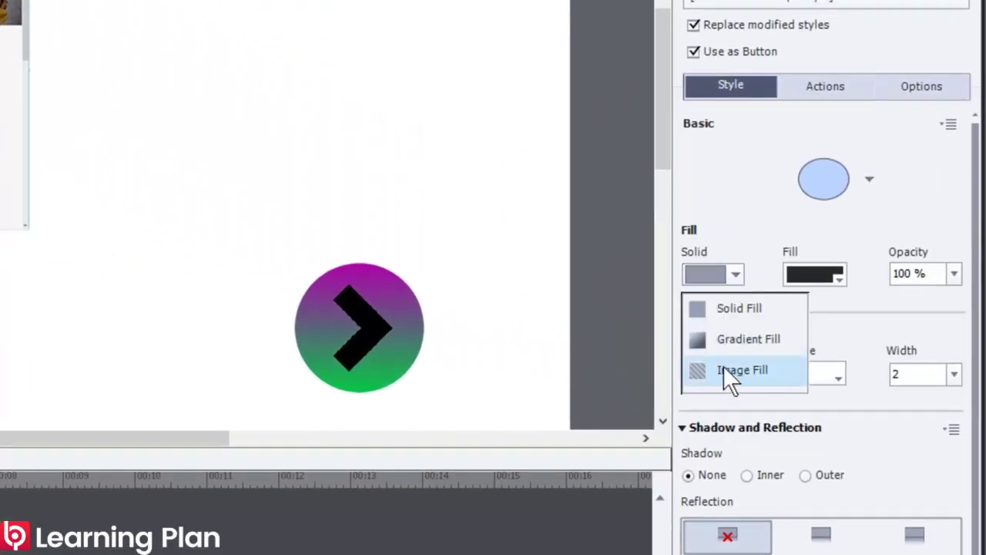
left_click(724, 368)
left_click(821, 276)
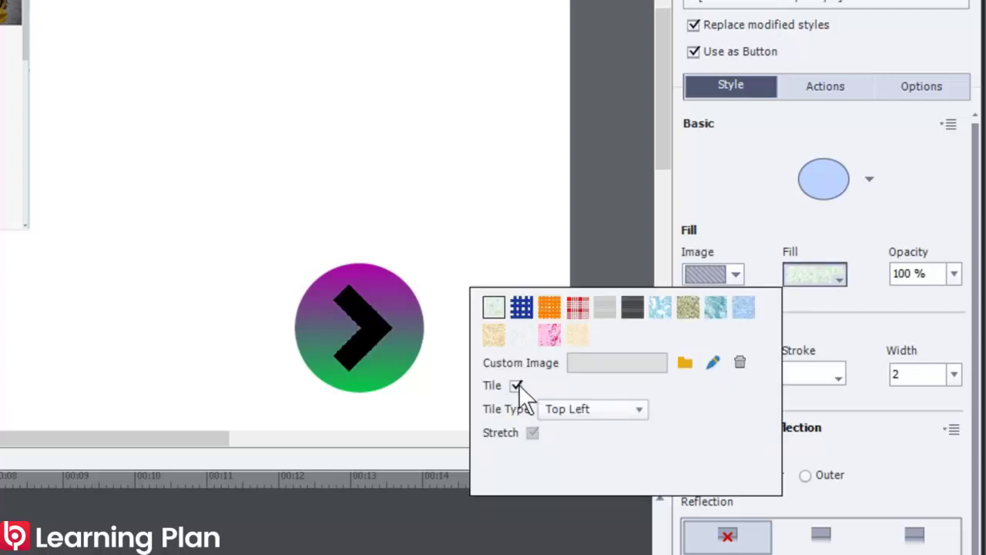
left_click(685, 362)
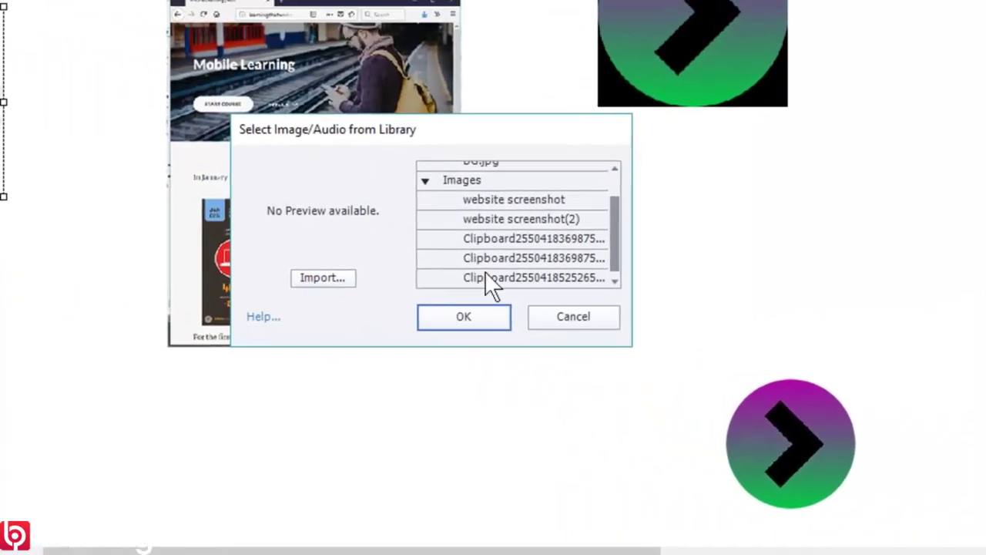
left_click(486, 277)
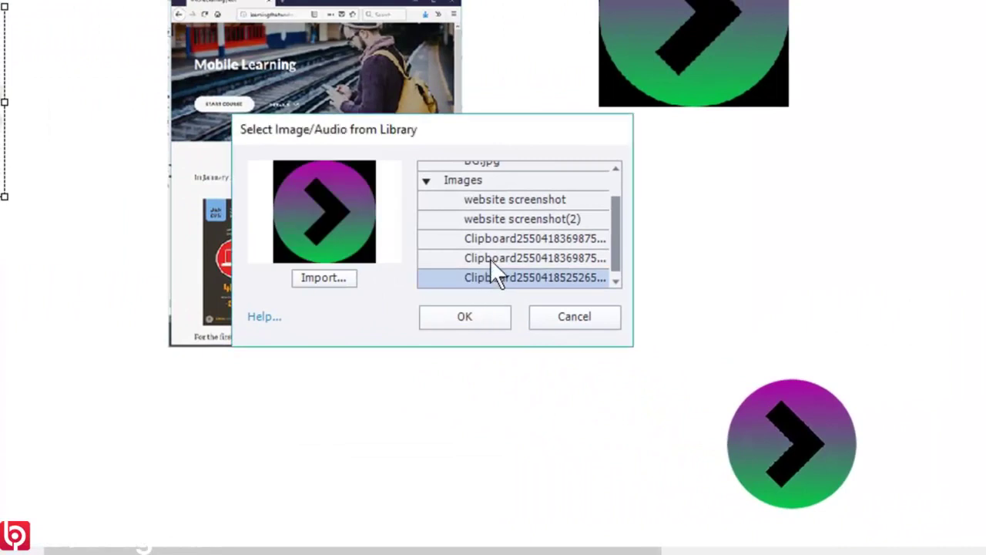
left_click(490, 259)
left_click(471, 316)
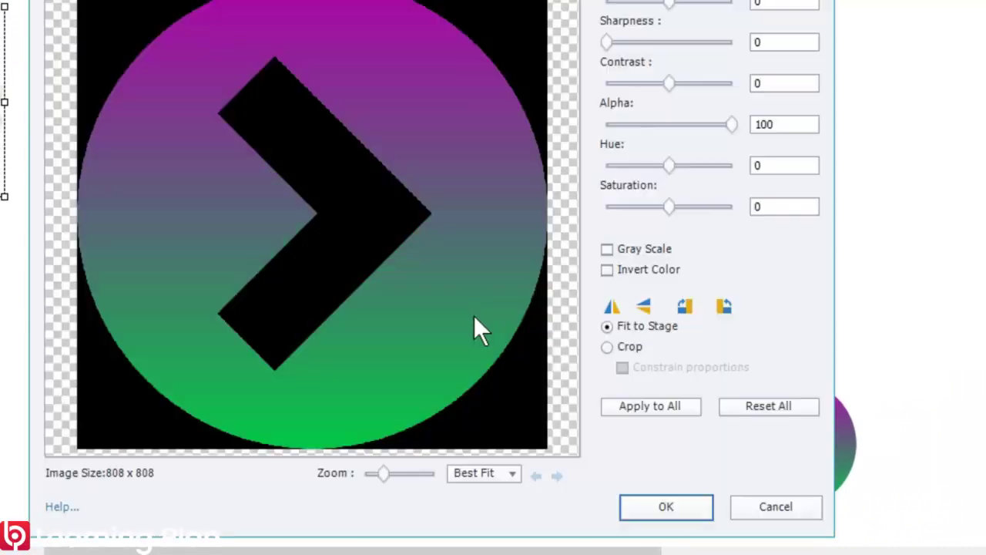
left_click(653, 497)
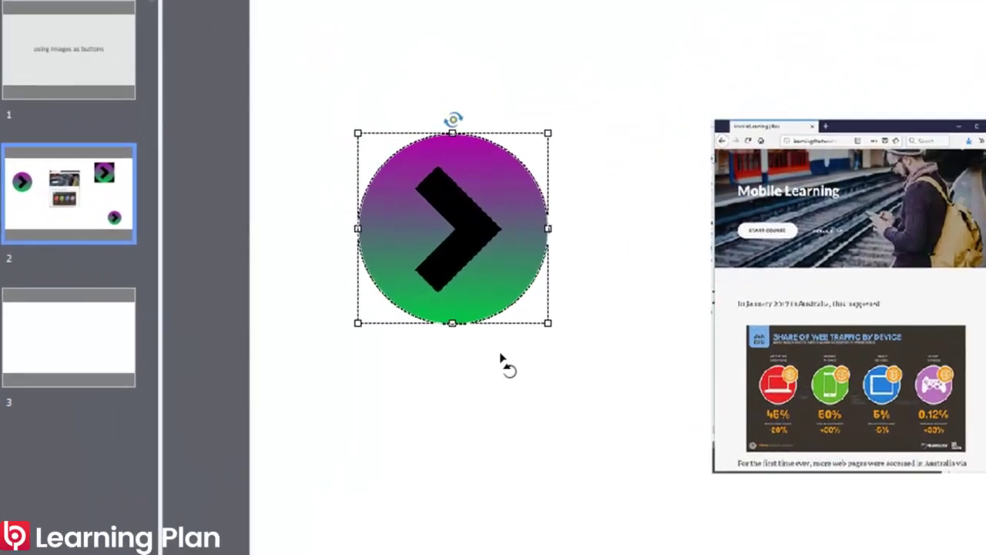
Rotate the new round button half a turn so its arrow points left, and move it to the slide's lower-left corner
left_click_drag(451, 350, 452, 351)
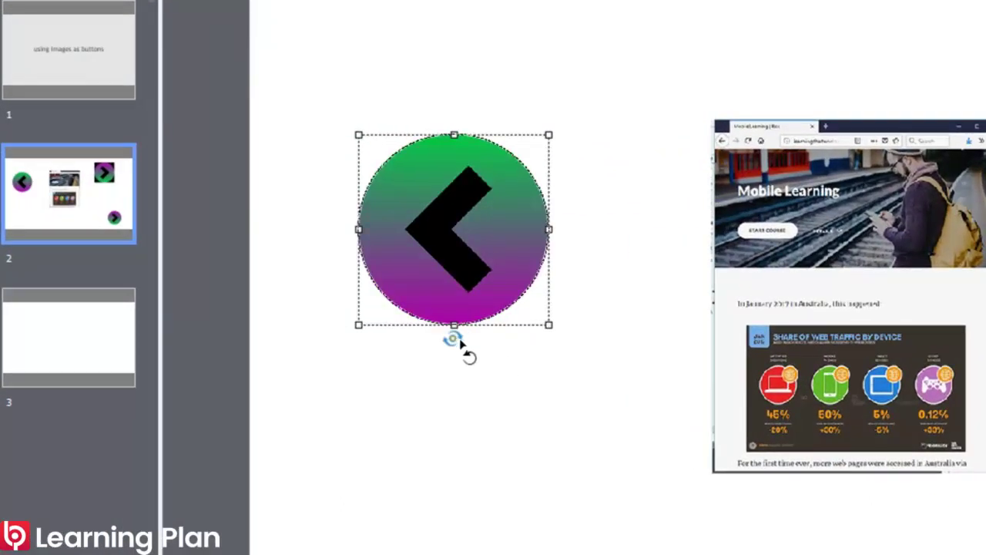
left_click_drag(451, 341, 454, 281)
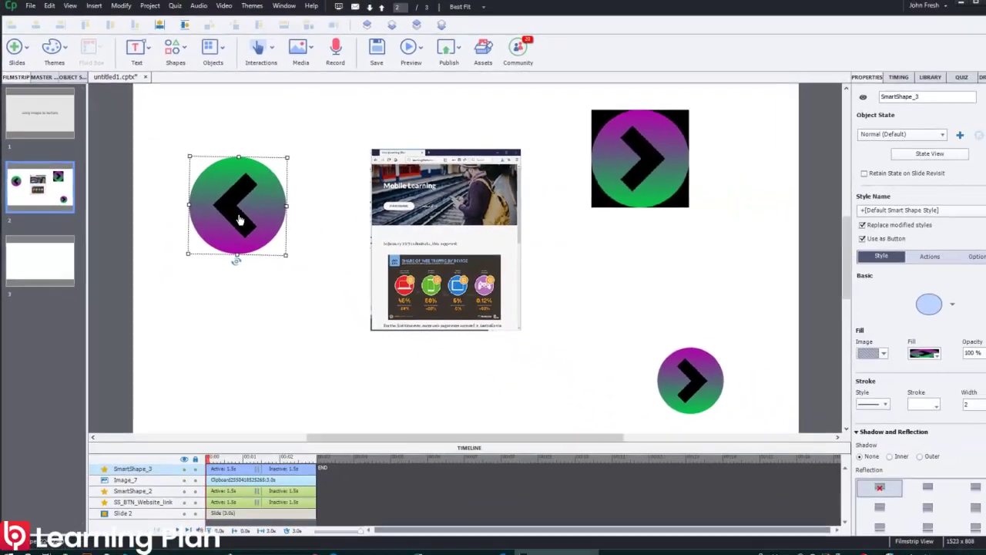
left_click_drag(424, 330, 355, 554)
left_click_drag(197, 379, 195, 377)
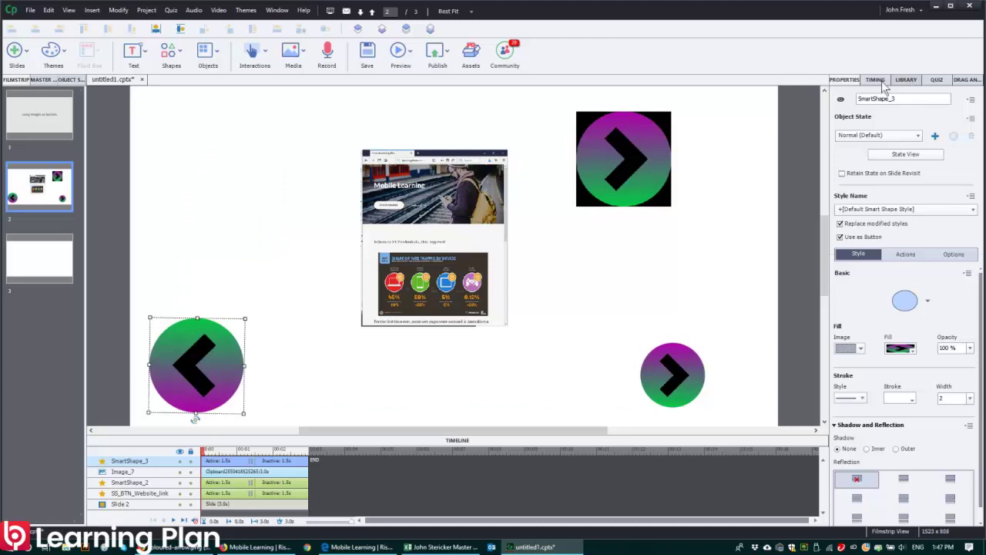
Delete the square arrow image and shrink the left-pointing button to about the size of the right-pointing one
left_click(630, 160)
key("Delete")
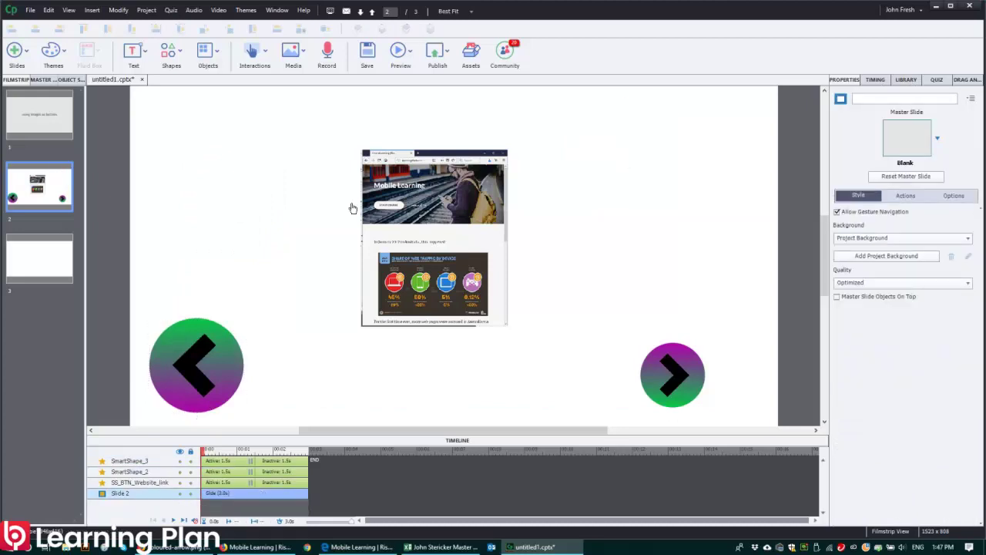
left_click(205, 378)
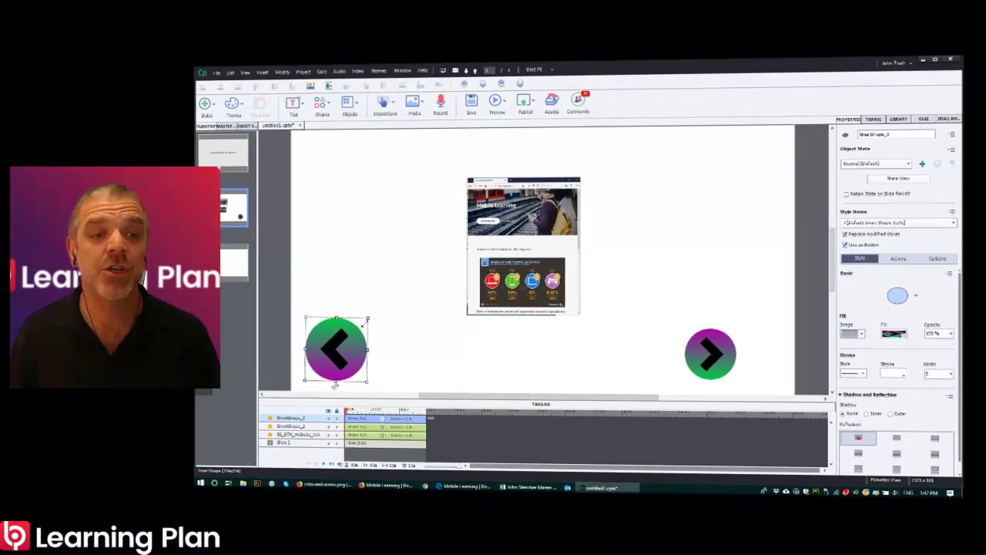
left_click(376, 302)
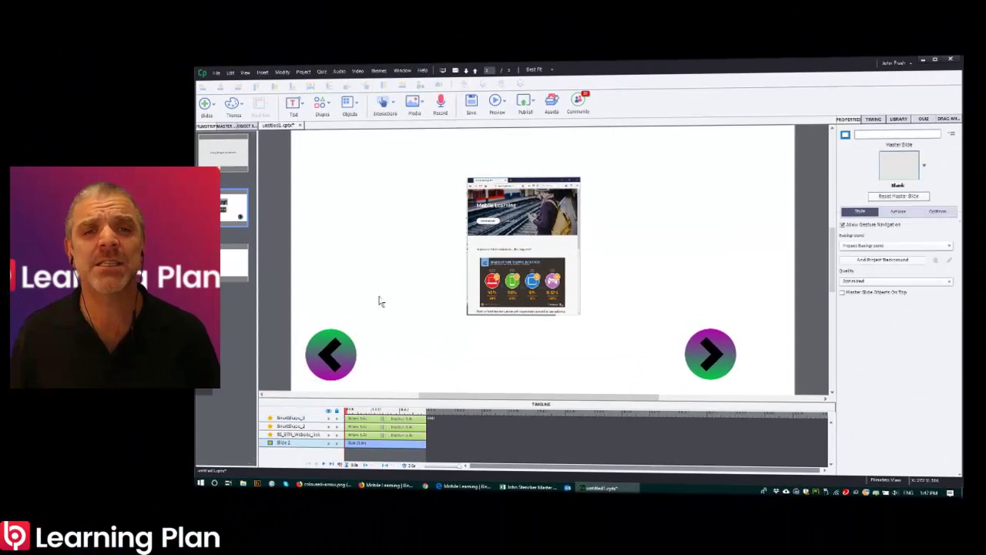